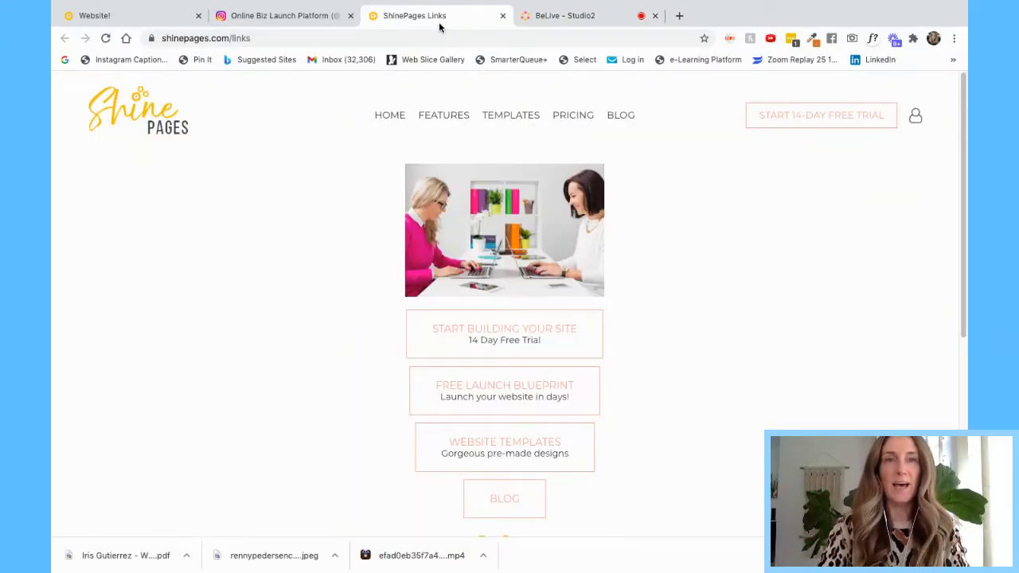
# - Show the shinepages Instagram profile whose bio links to shinepages.com/links
pyautogui.click(311, 17)
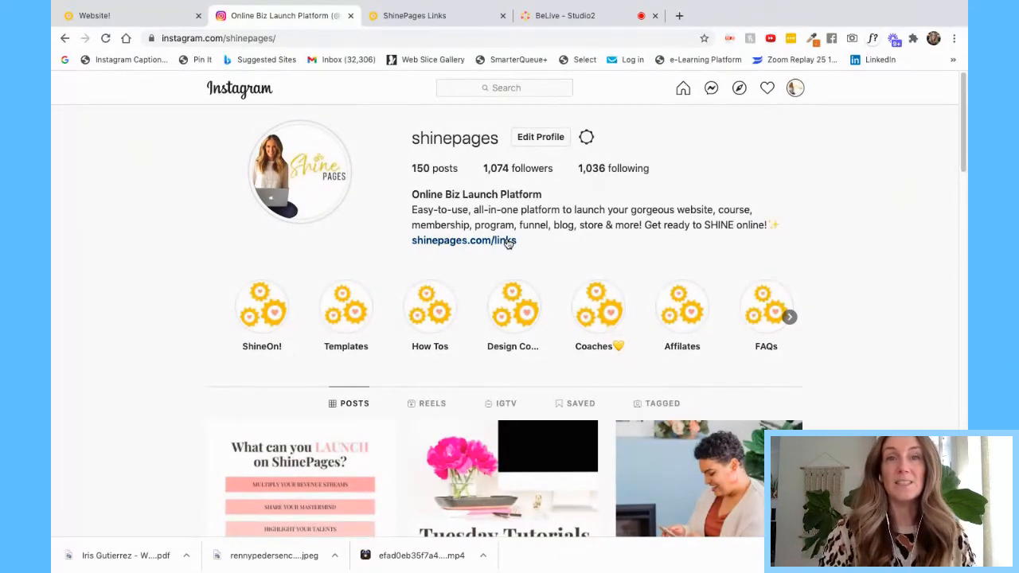
# - Return to shinepages.com/links with its free trial, launch blueprint, templates and blog links
pyautogui.click(459, 18)
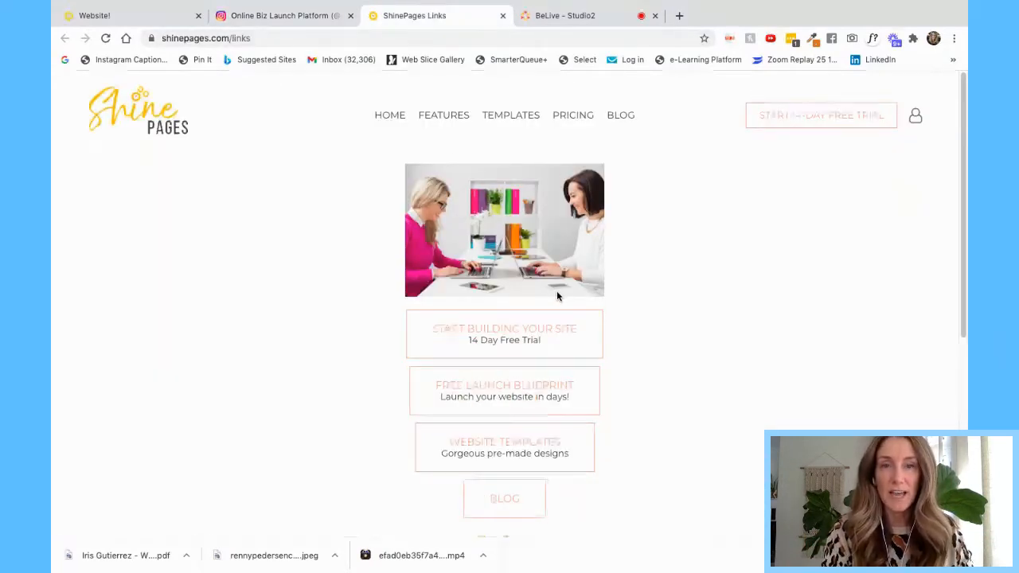
# - Bring up the builder on the Demo 1 Links1 'Hey Insta Friends!' page
pyautogui.click(167, 19)
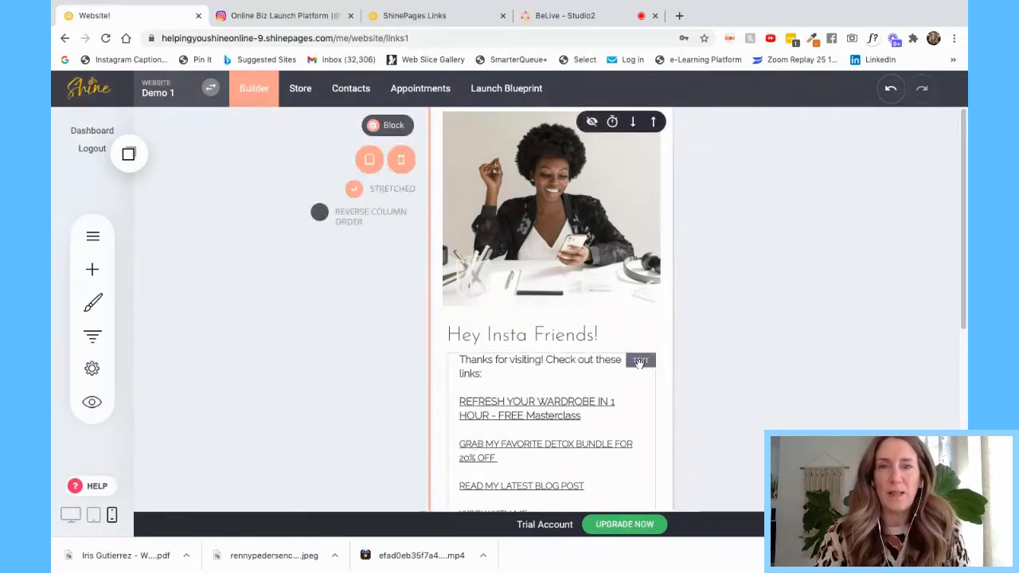
# - Preview Links1 at desktop, tablet and phone widths, then switch to the Home page
pyautogui.click(69, 516)
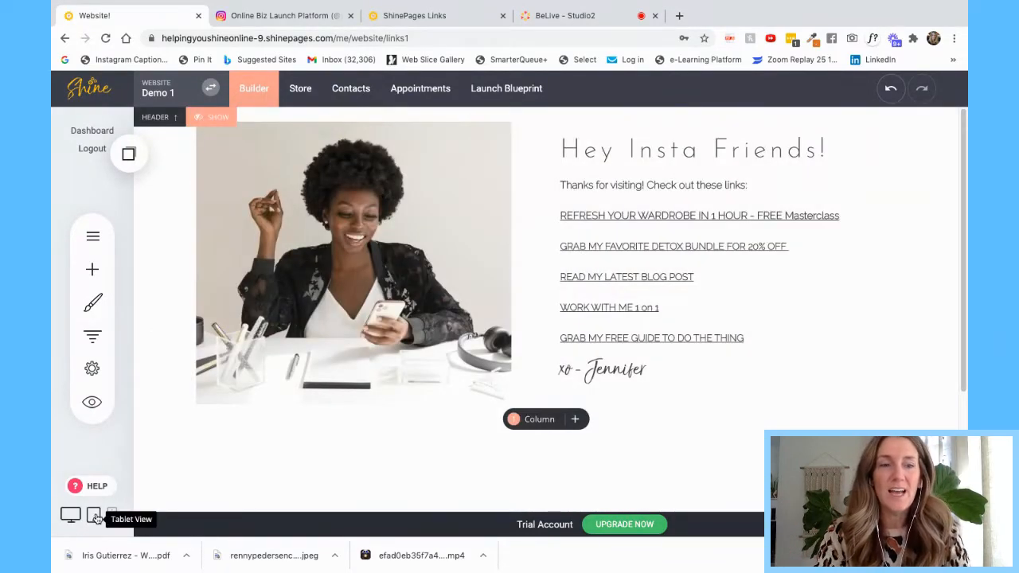
pyautogui.click(94, 516)
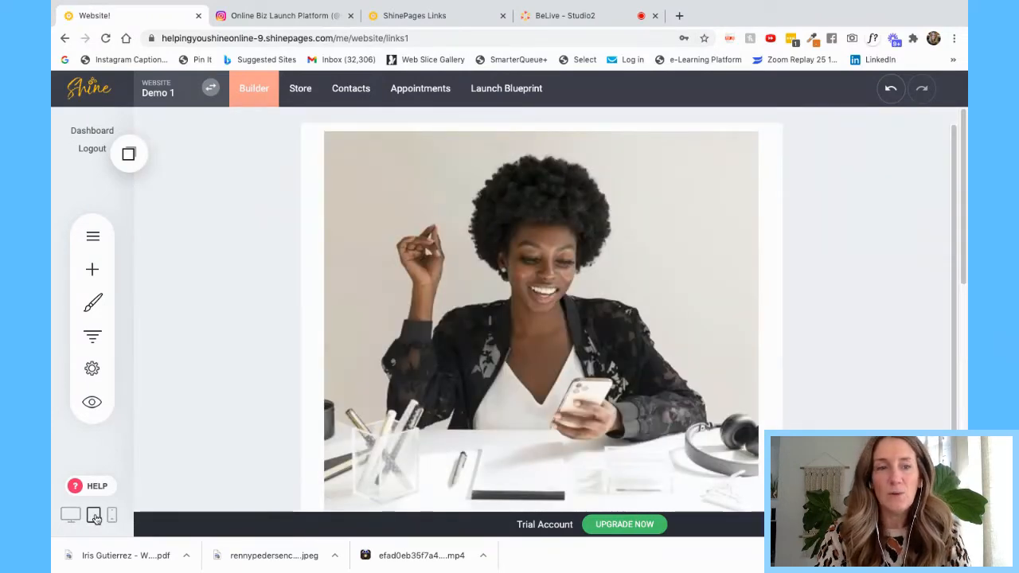
pyautogui.click(112, 517)
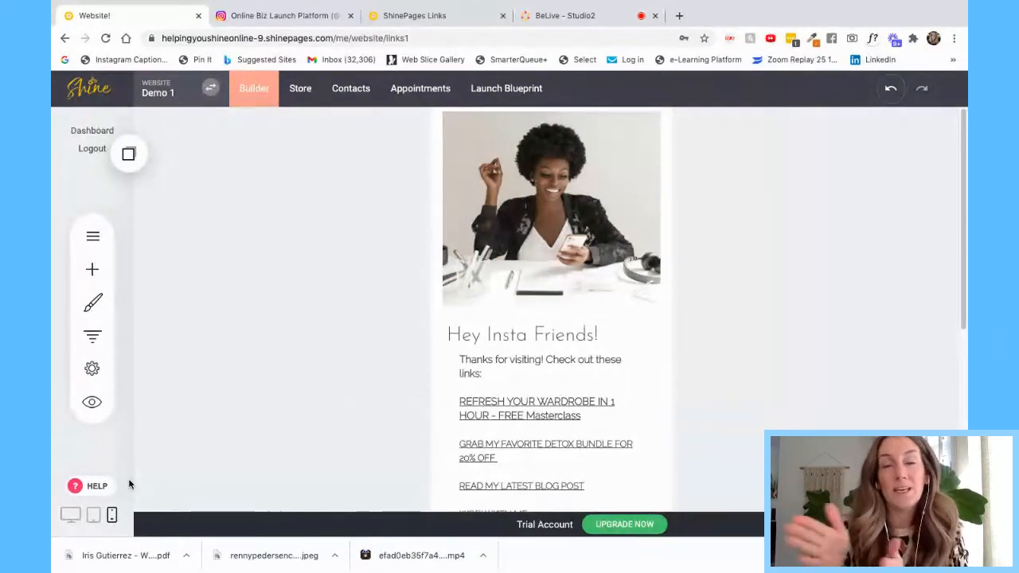
pyautogui.click(93, 236)
pyautogui.click(210, 250)
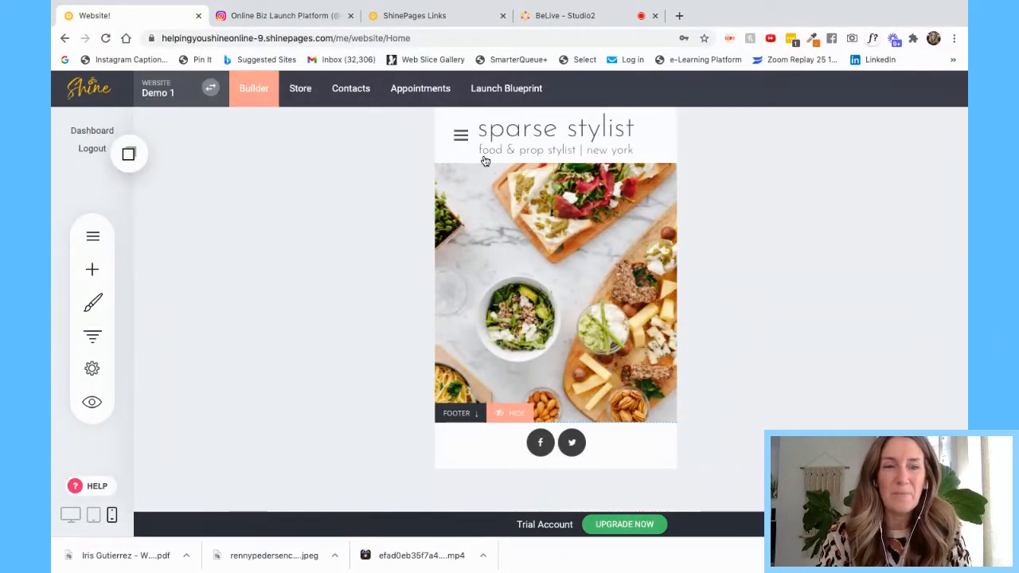
# - View the sparse stylist Home page at desktop width
pyautogui.click(70, 515)
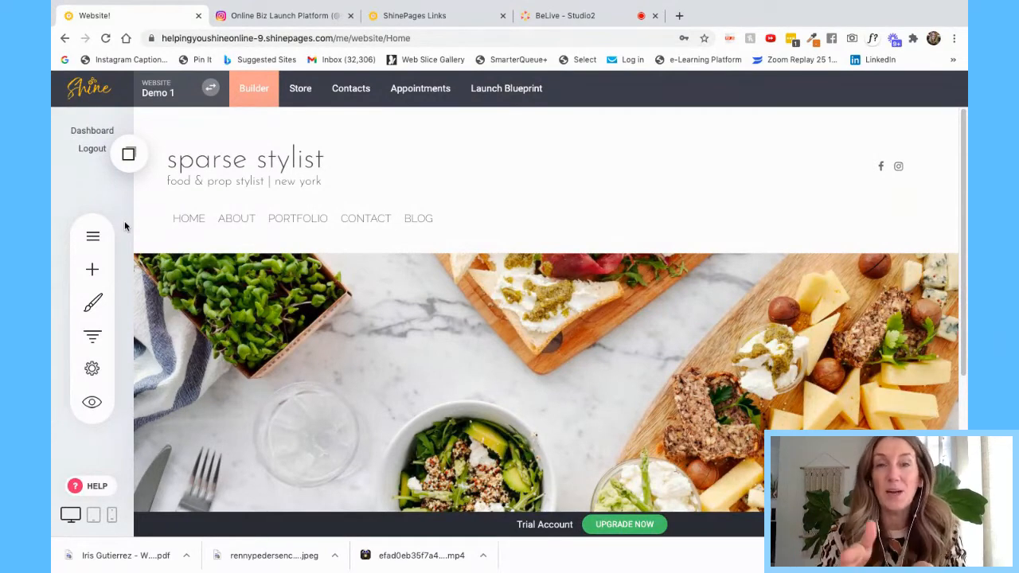
pyautogui.click(94, 237)
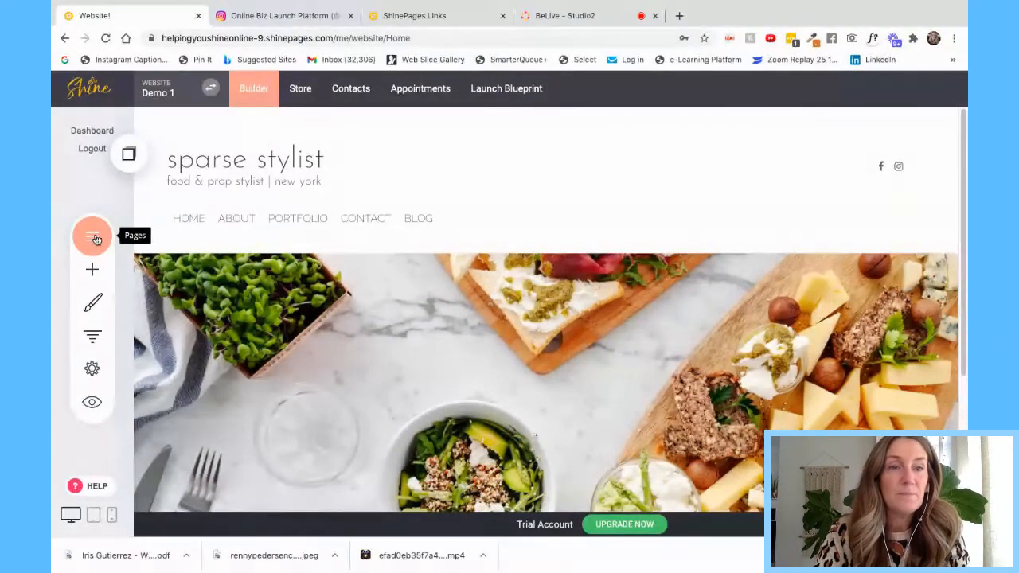
# - Add a new empty public page named 'IG Links' at ig-links
pyautogui.click(95, 239)
pyautogui.click(243, 142)
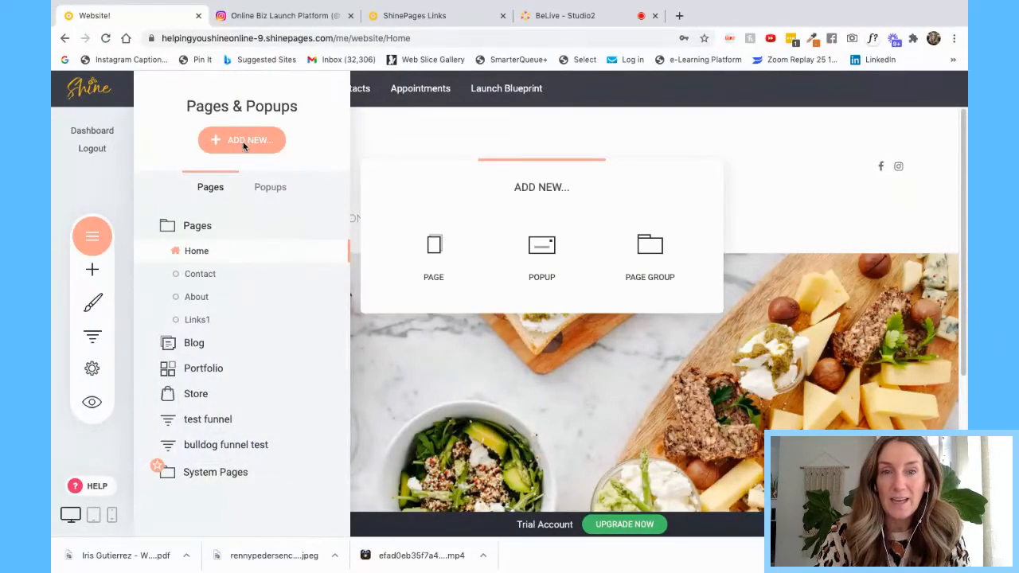
pyautogui.click(417, 251)
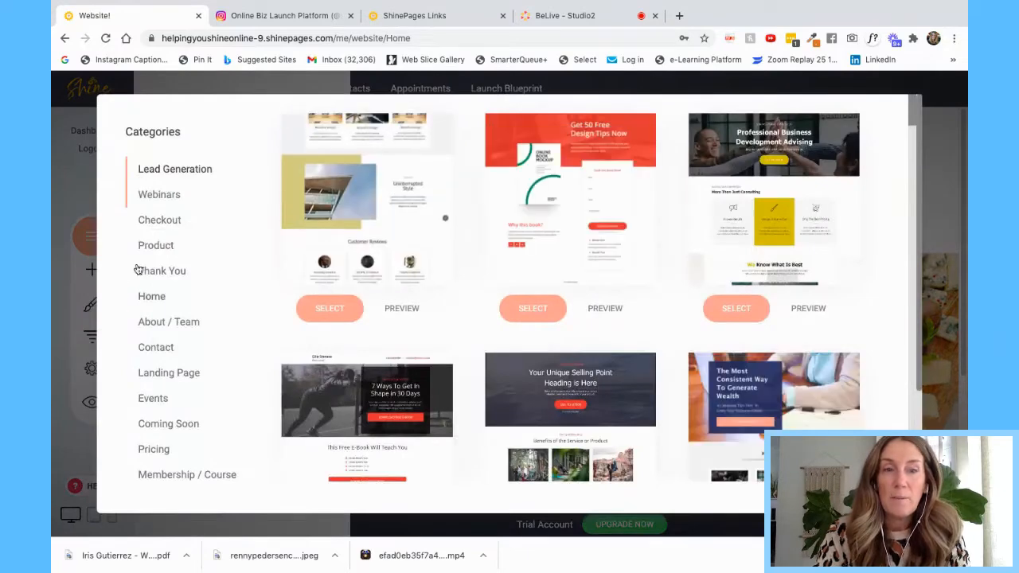
pyautogui.scroll(-3, 151, 476)
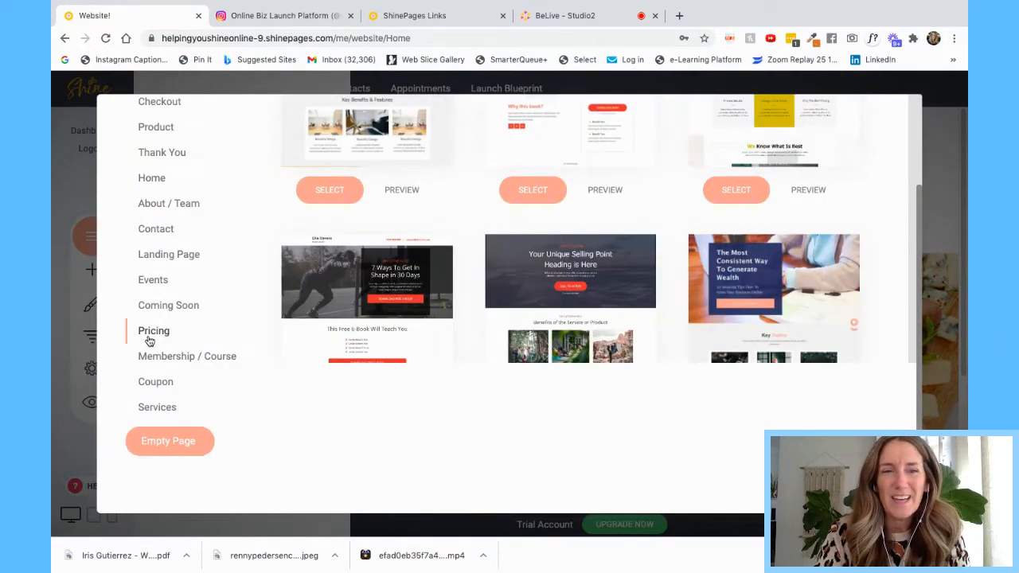
pyautogui.click(170, 442)
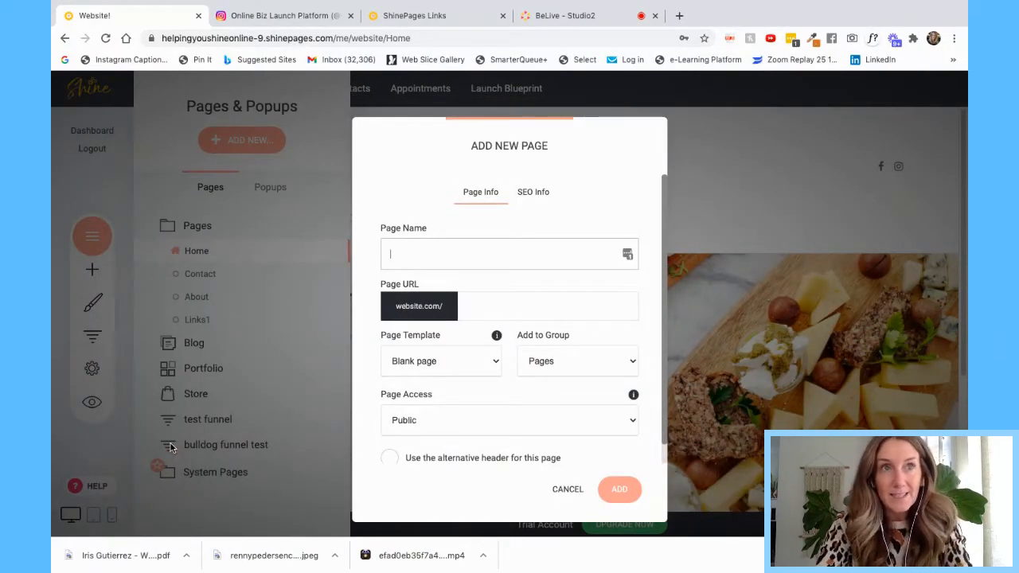
pyautogui.write('IG L')
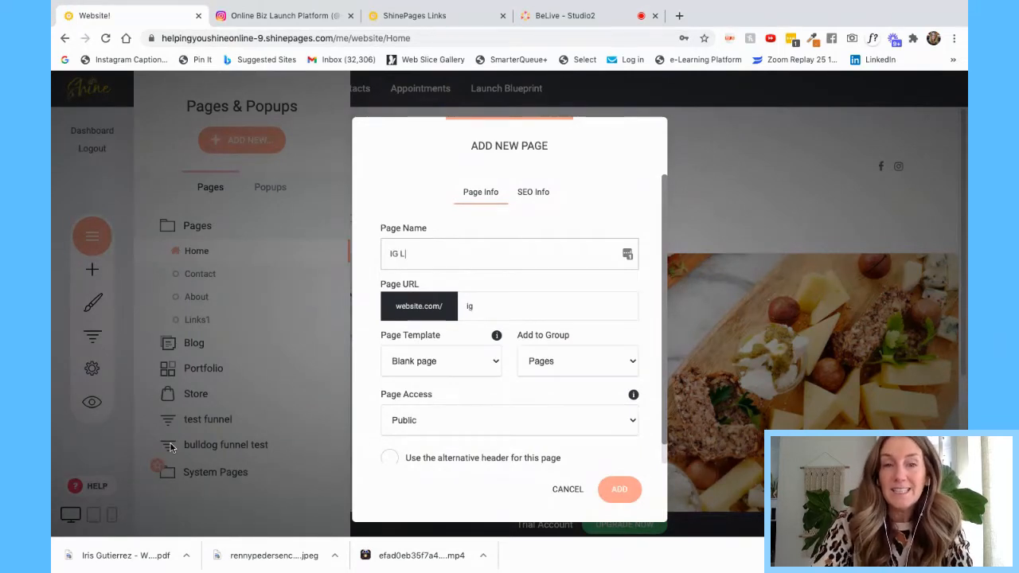
pyautogui.write('inks')
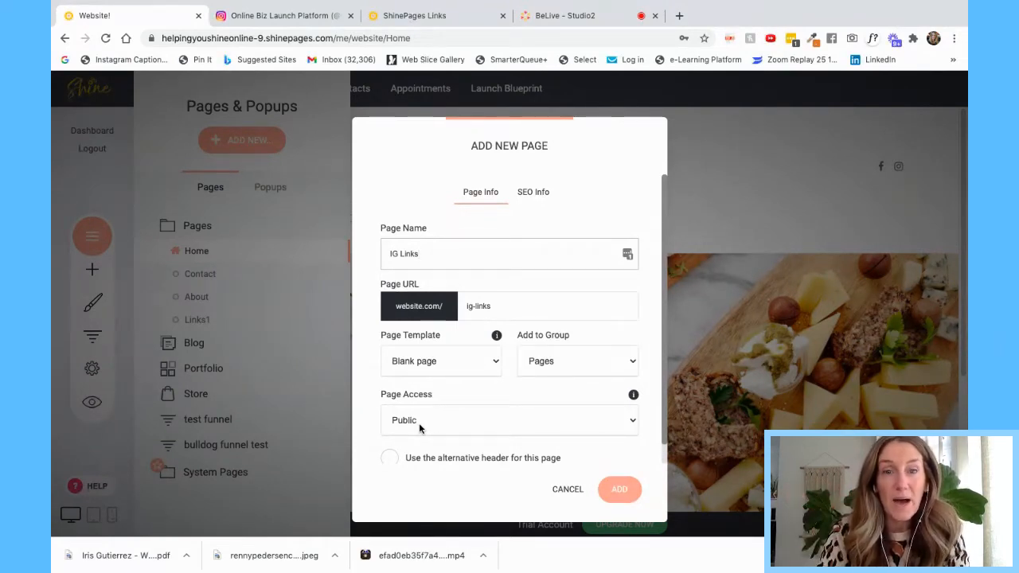
pyautogui.click(621, 491)
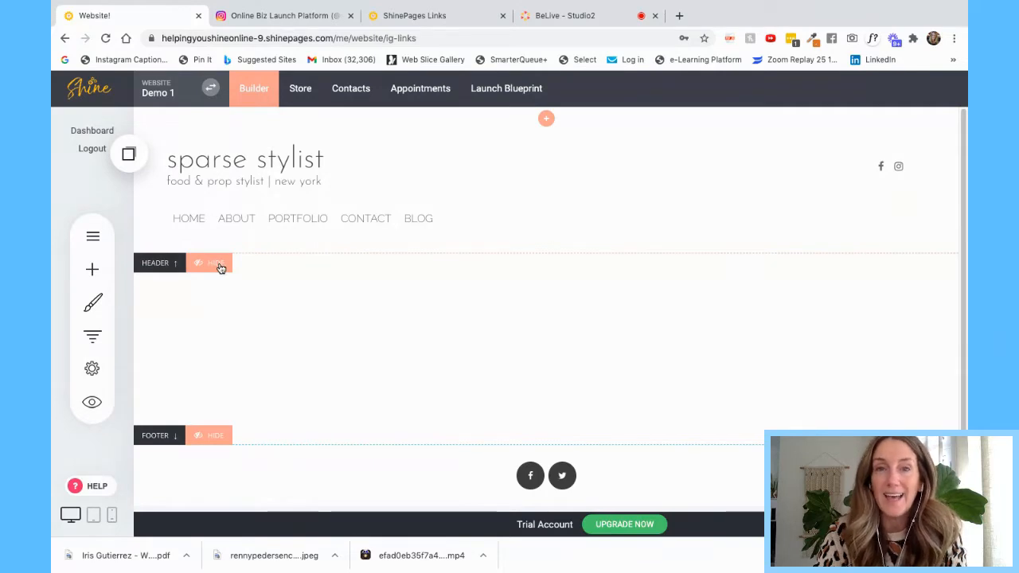
# - Hide the site header and the footer on the IG Links page
pyautogui.click(217, 266)
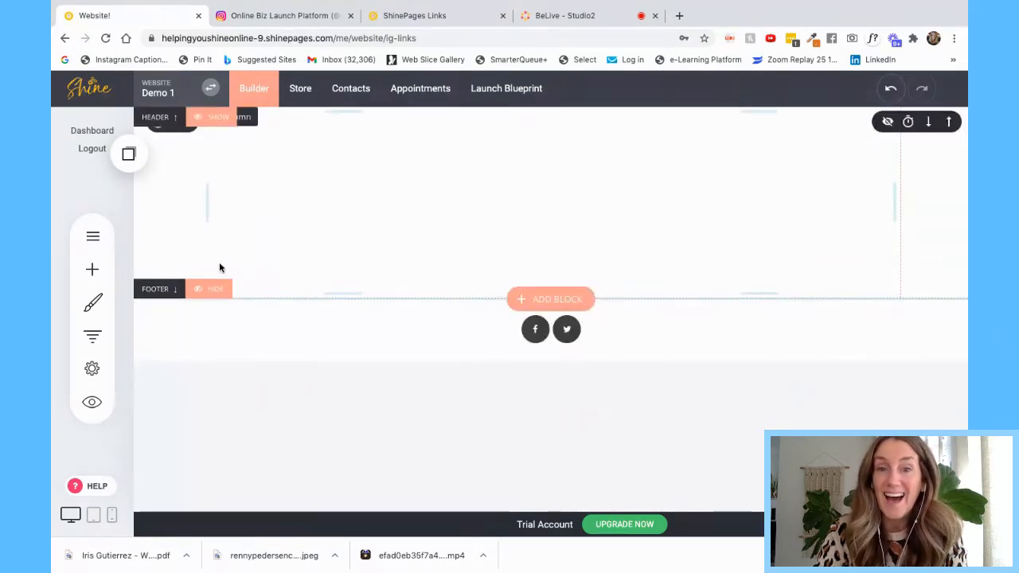
pyautogui.click(215, 291)
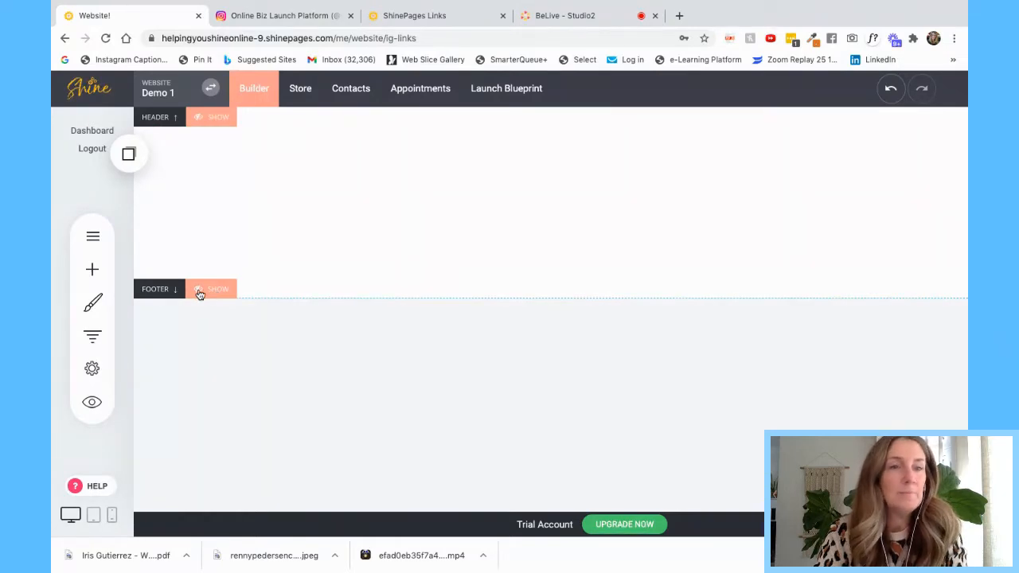
pyautogui.click(220, 290)
pyautogui.click(220, 291)
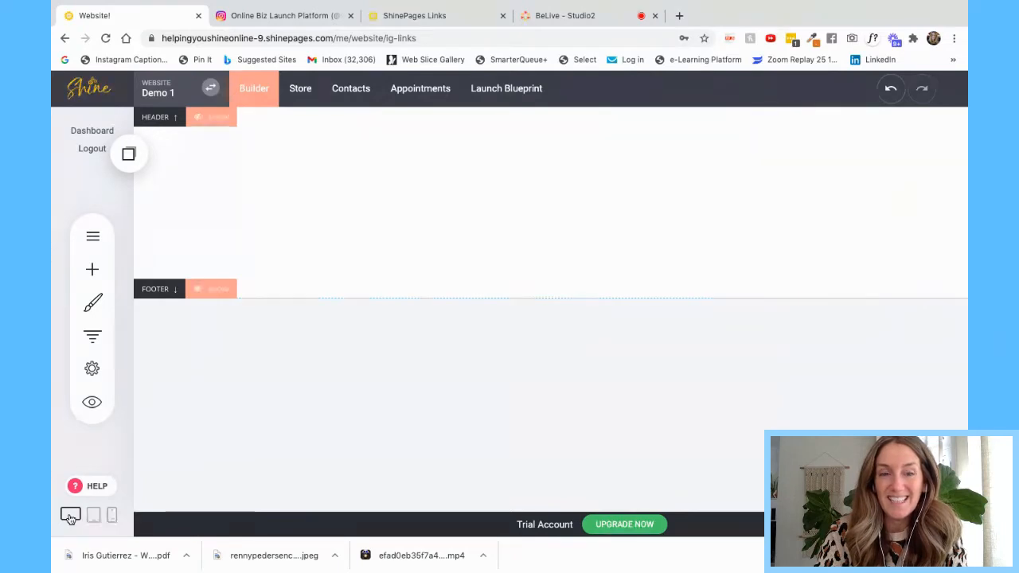
# - Preview the page at tablet and phone widths, then return to the desktop layout
pyautogui.click(93, 518)
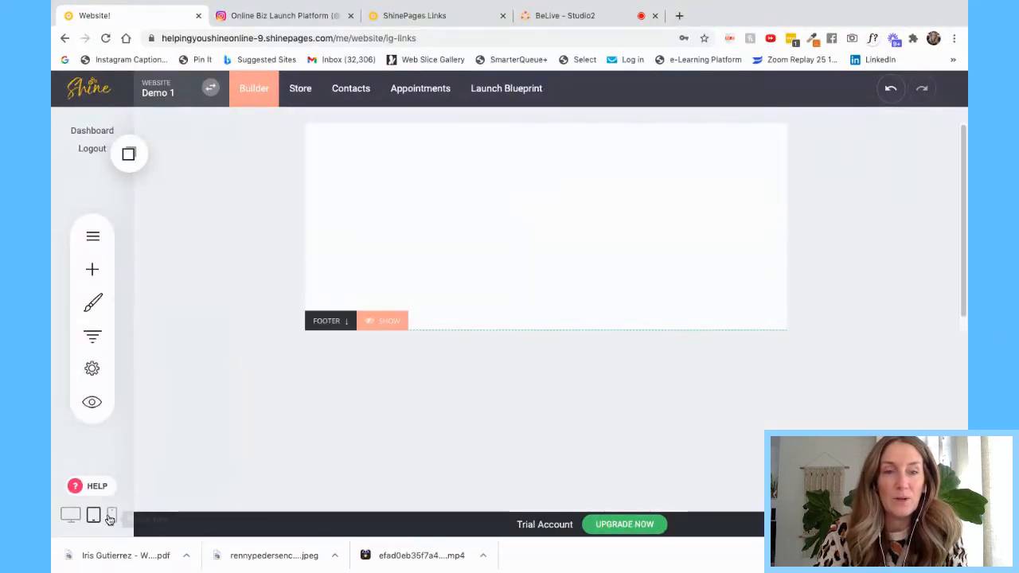
pyautogui.click(113, 518)
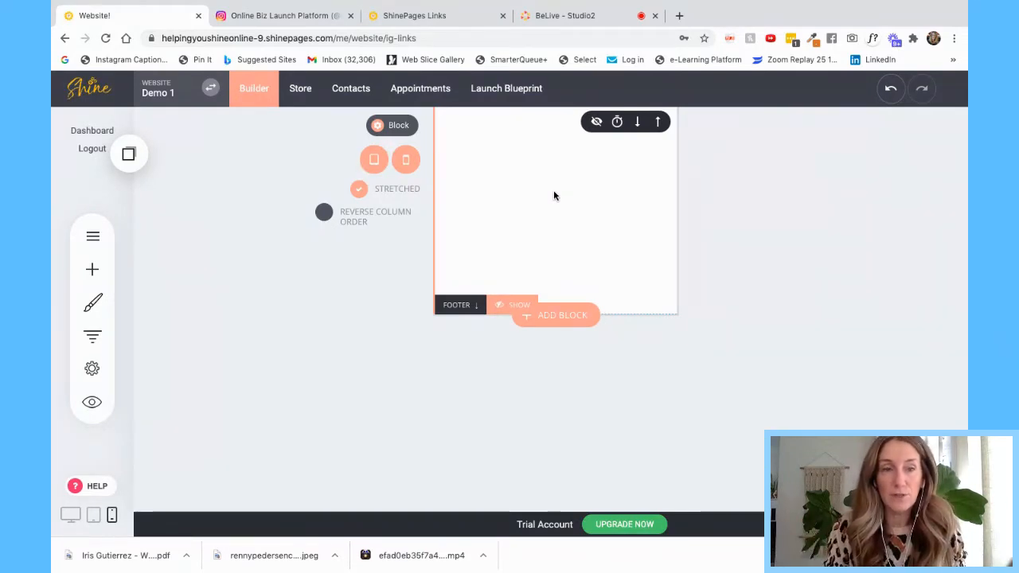
pyautogui.click(70, 516)
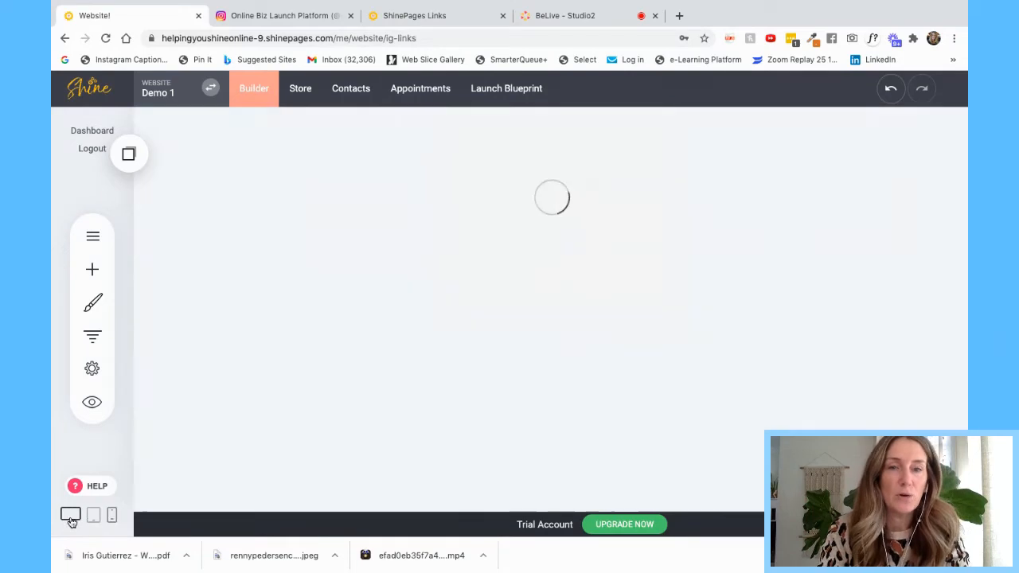
# - Add an image widget using the woman-in-kitchen photo, set to stretch if needed
pyautogui.click(92, 268)
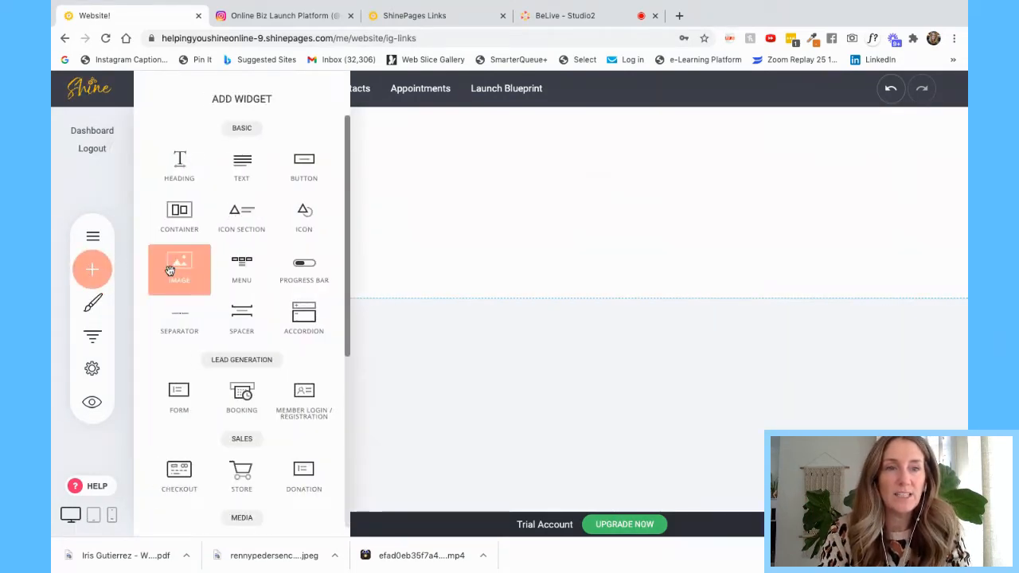
pyautogui.moveTo(180, 265); pyautogui.dragTo(387, 187)
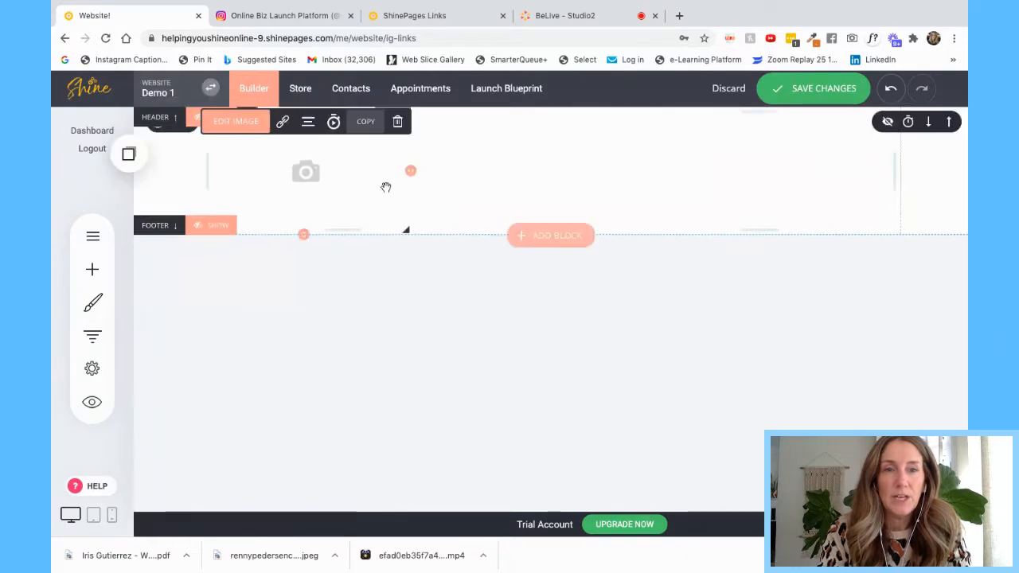
pyautogui.click(458, 249)
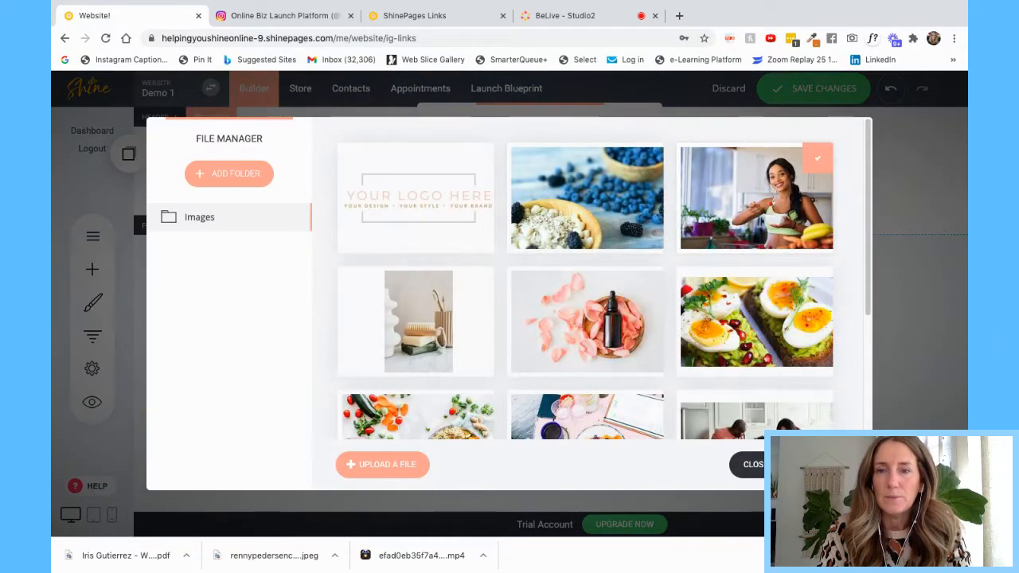
pyautogui.click(816, 157)
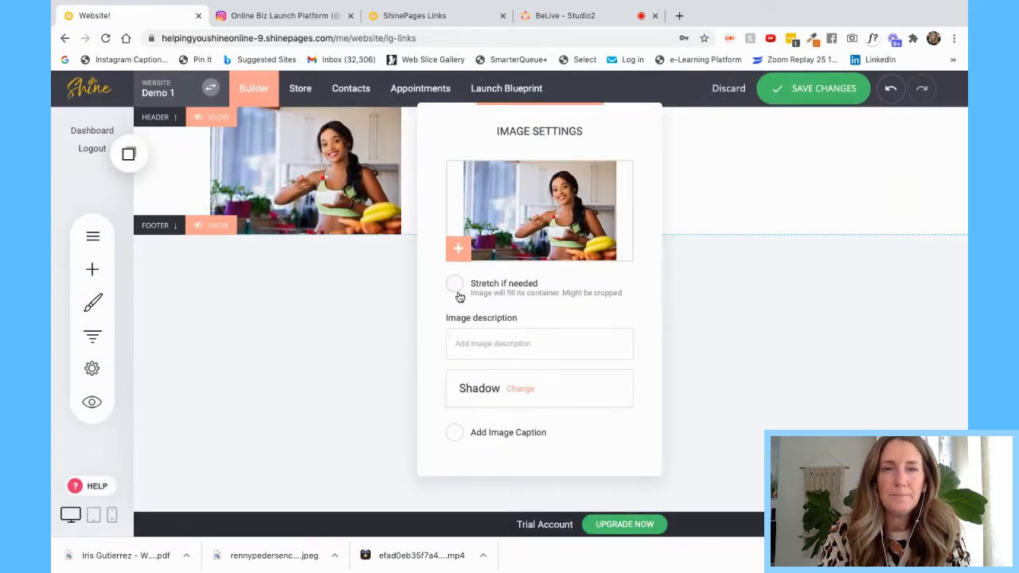
pyautogui.click(454, 284)
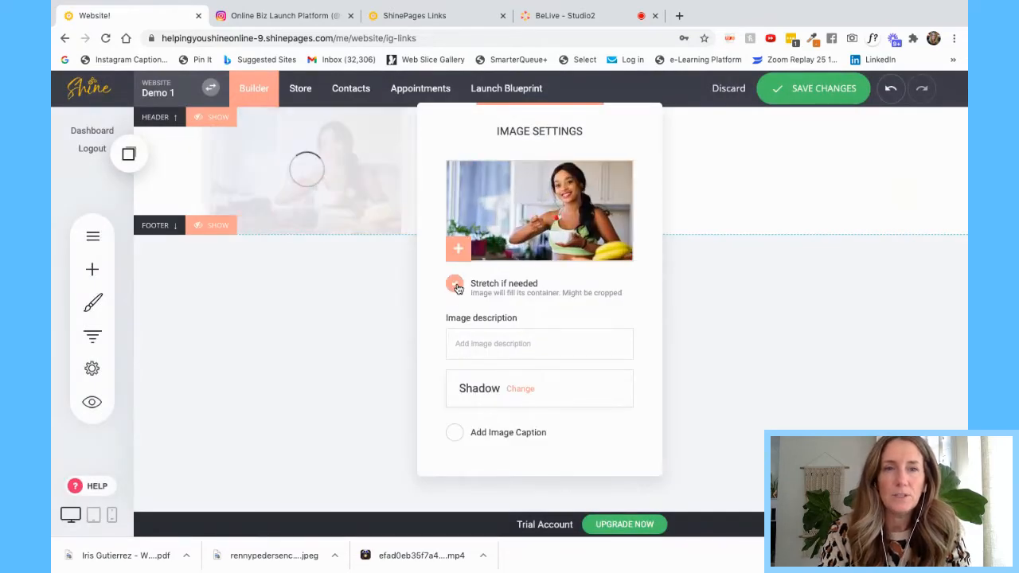
pyautogui.click(771, 192)
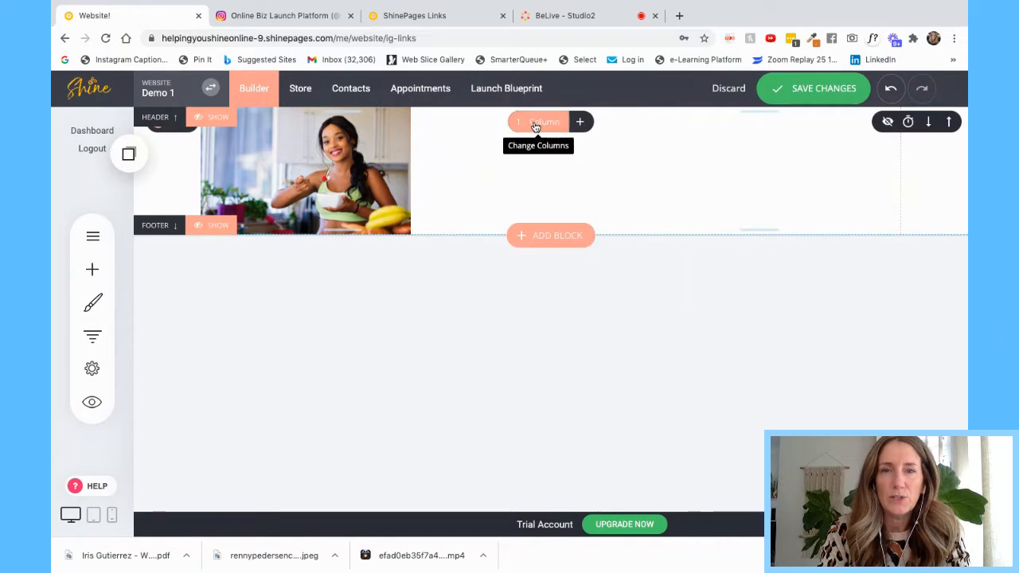
pyautogui.click(535, 122)
# - Split the block into two columns and enlarge the left-column image to 440x496 px
pyautogui.click(562, 182)
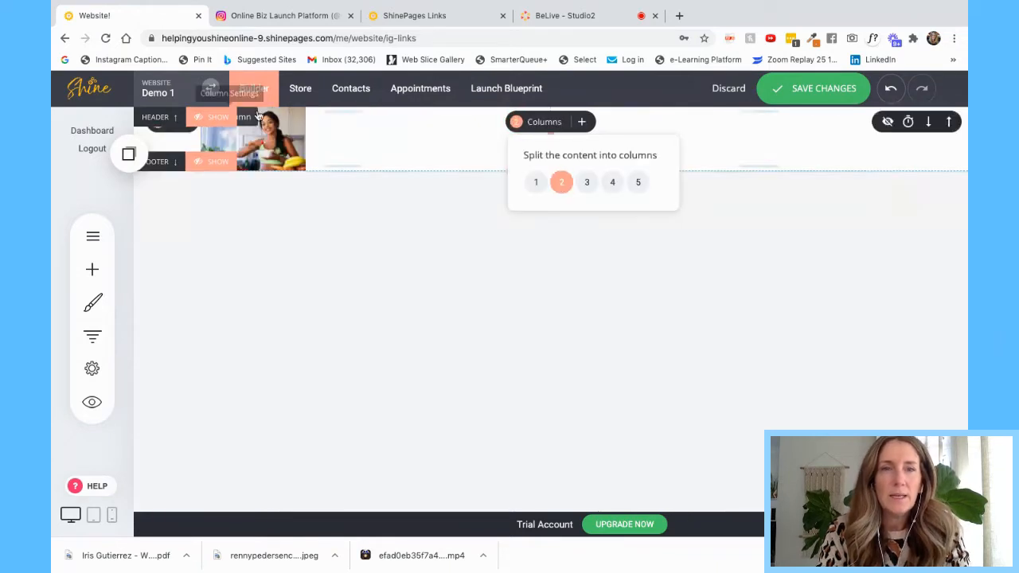
pyautogui.click(266, 132)
pyautogui.moveTo(305, 140); pyautogui.dragTo(480, 142)
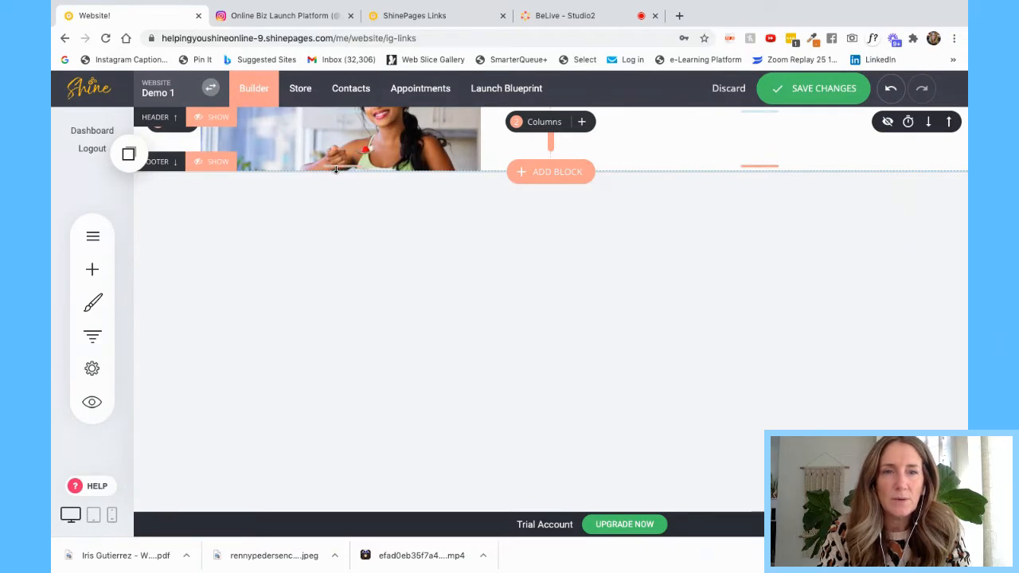
pyautogui.moveTo(337, 171); pyautogui.dragTo(341, 255)
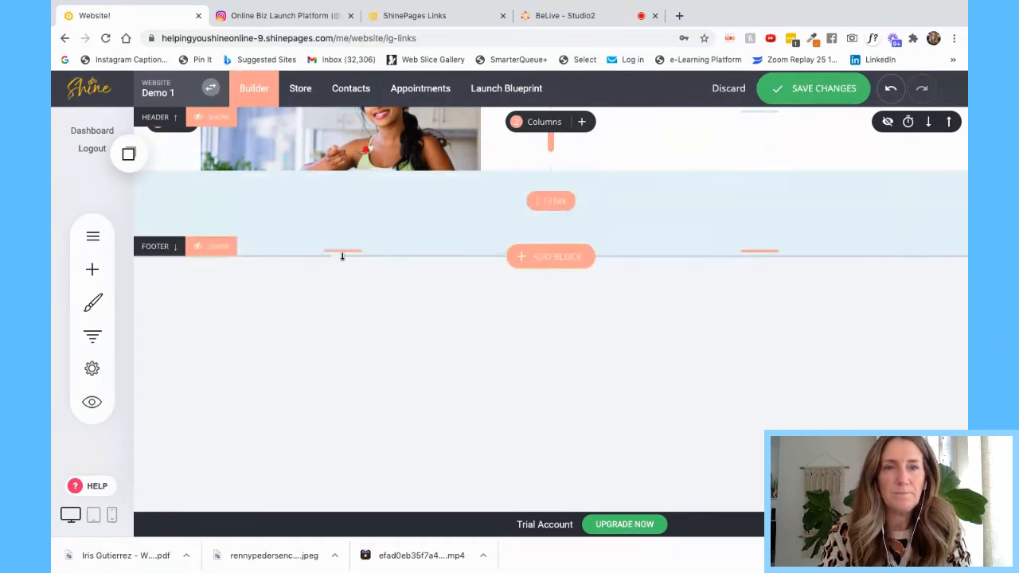
pyautogui.moveTo(339, 171); pyautogui.dragTo(337, 241)
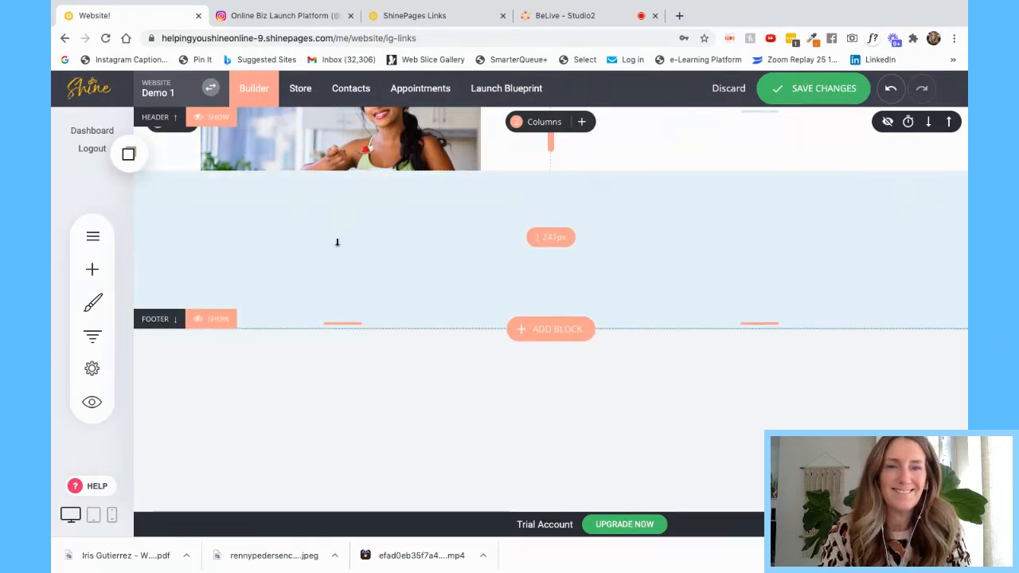
pyautogui.moveTo(339, 167); pyautogui.dragTo(323, 420)
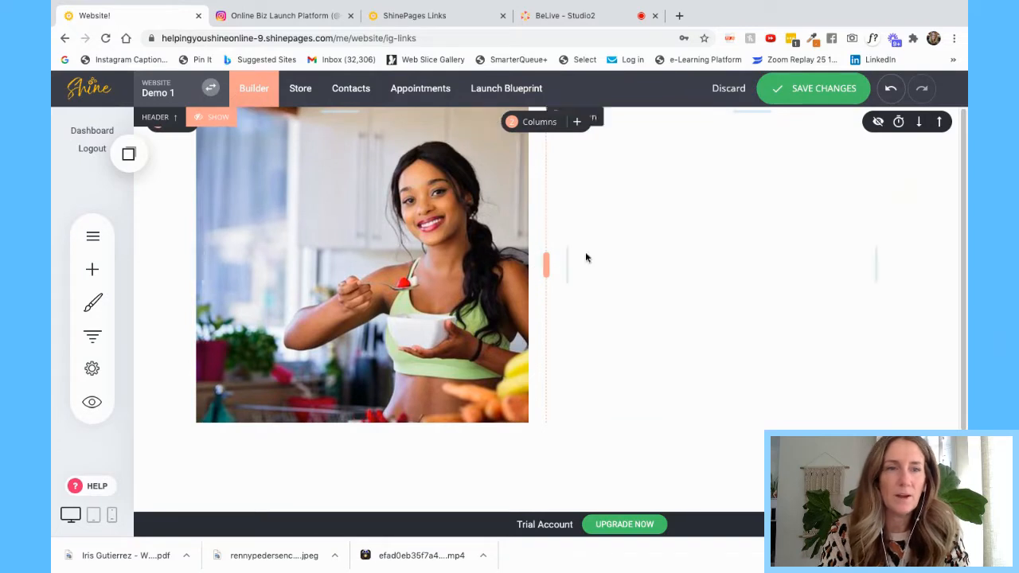
pyautogui.click(93, 269)
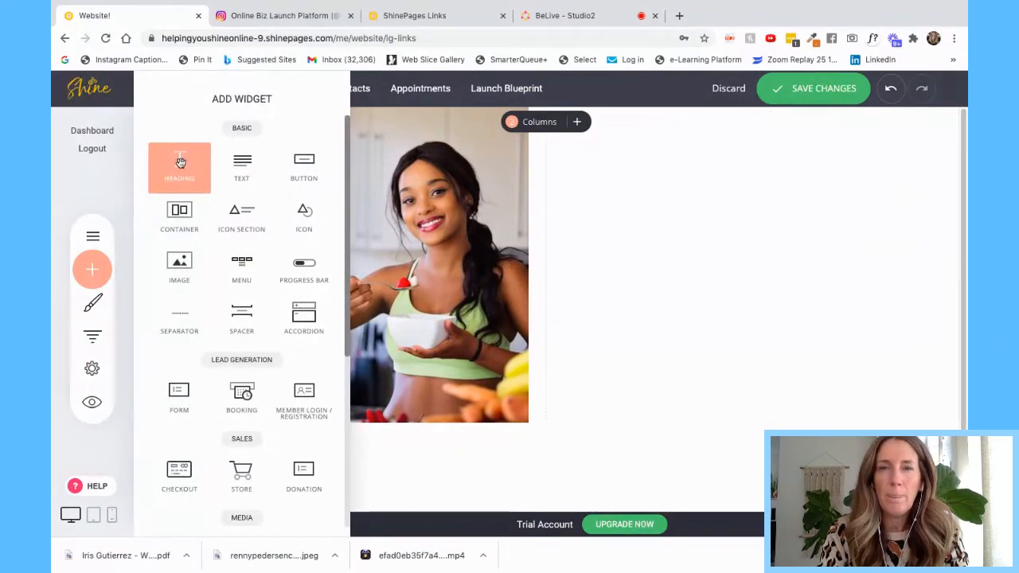
# - Put a heading with placeholder text and a 'Button text' button in the right column
pyautogui.moveTo(180, 162); pyautogui.dragTo(701, 157)
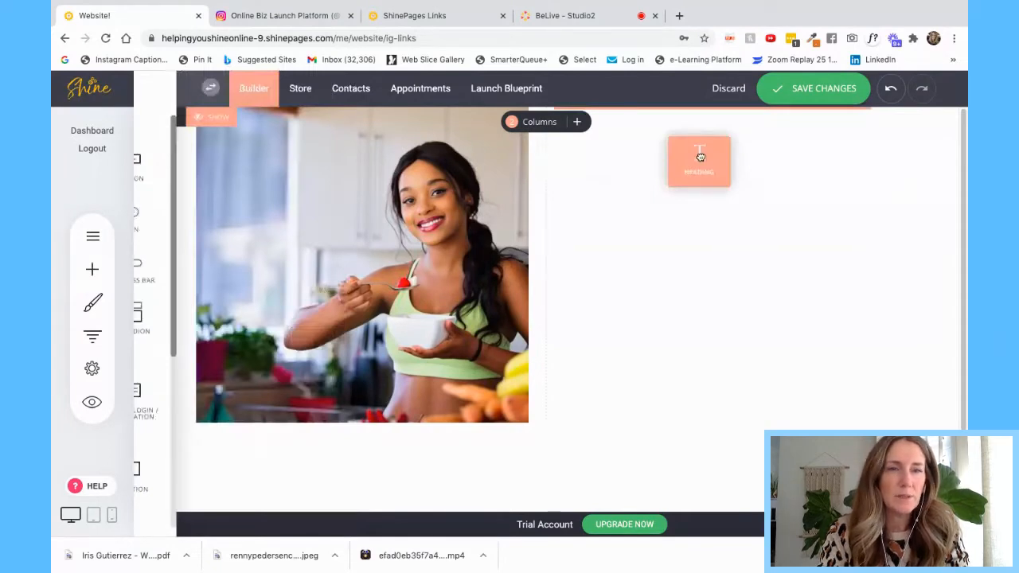
pyautogui.moveTo(700, 157); pyautogui.dragTo(635, 143)
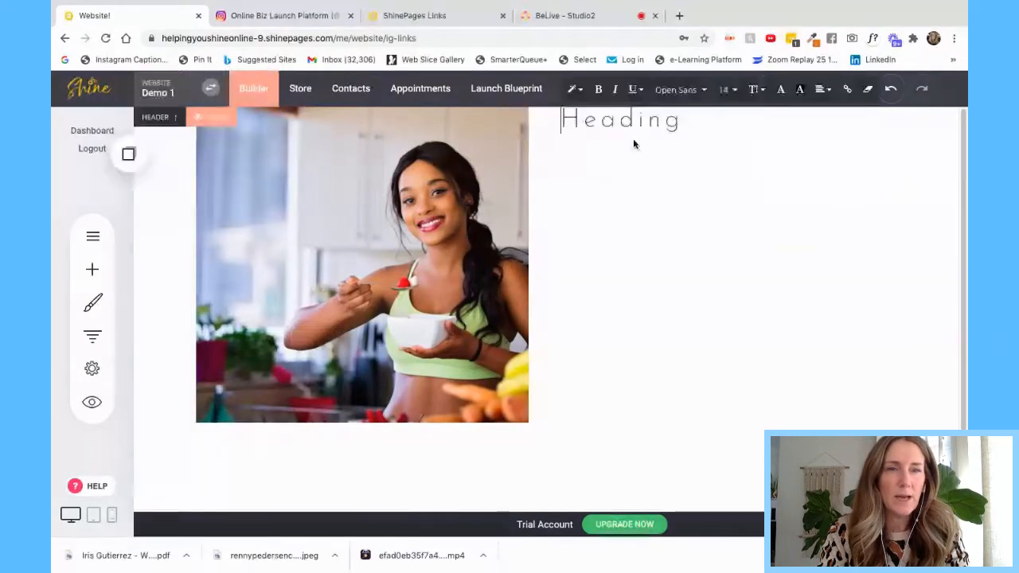
pyautogui.click(94, 268)
pyautogui.moveTo(288, 168); pyautogui.dragTo(607, 221)
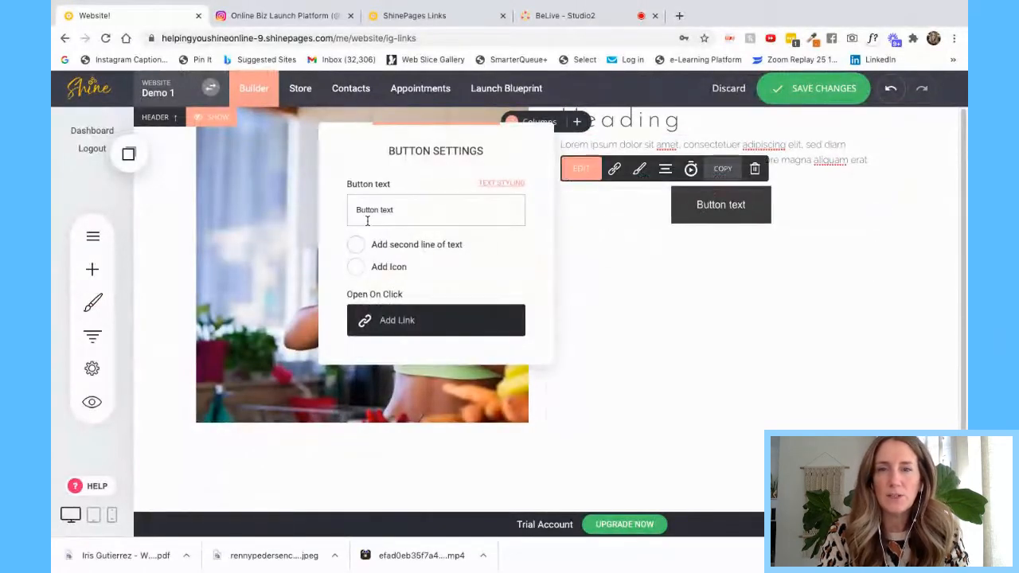
# - Add 41px of spacing above the button and align it to the left
pyautogui.click(625, 253)
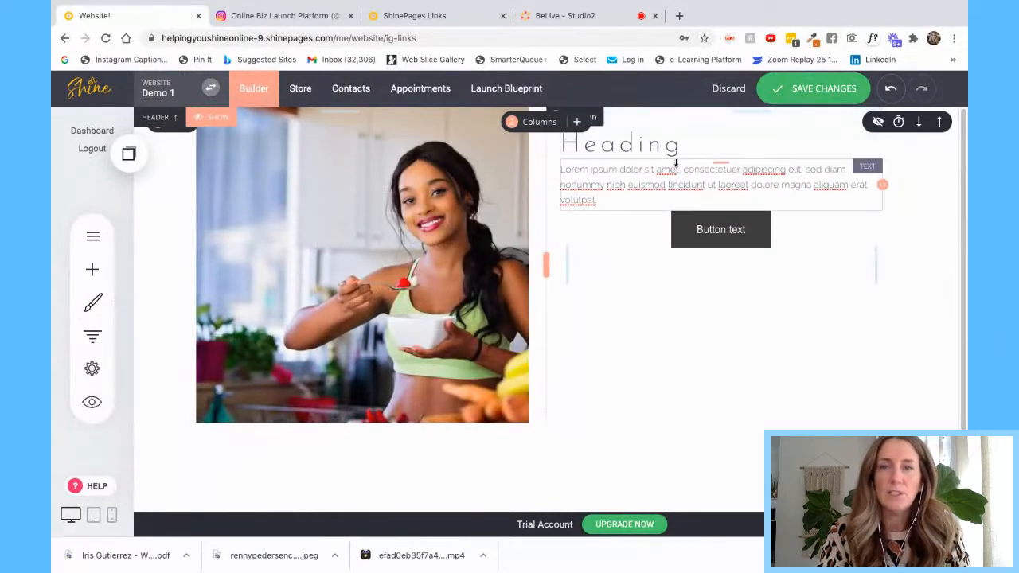
pyautogui.moveTo(687, 231); pyautogui.dragTo(686, 261)
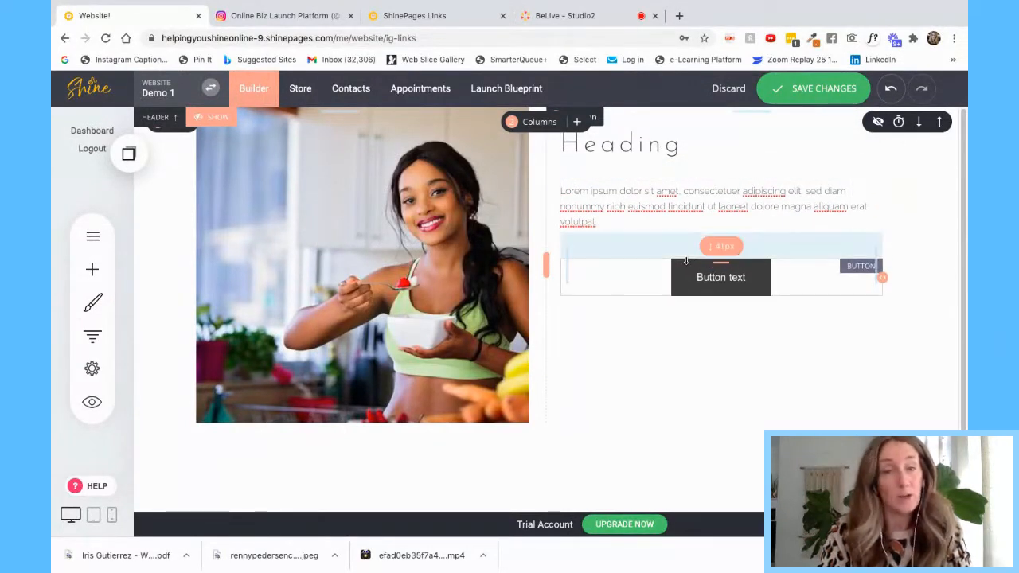
pyautogui.click(687, 277)
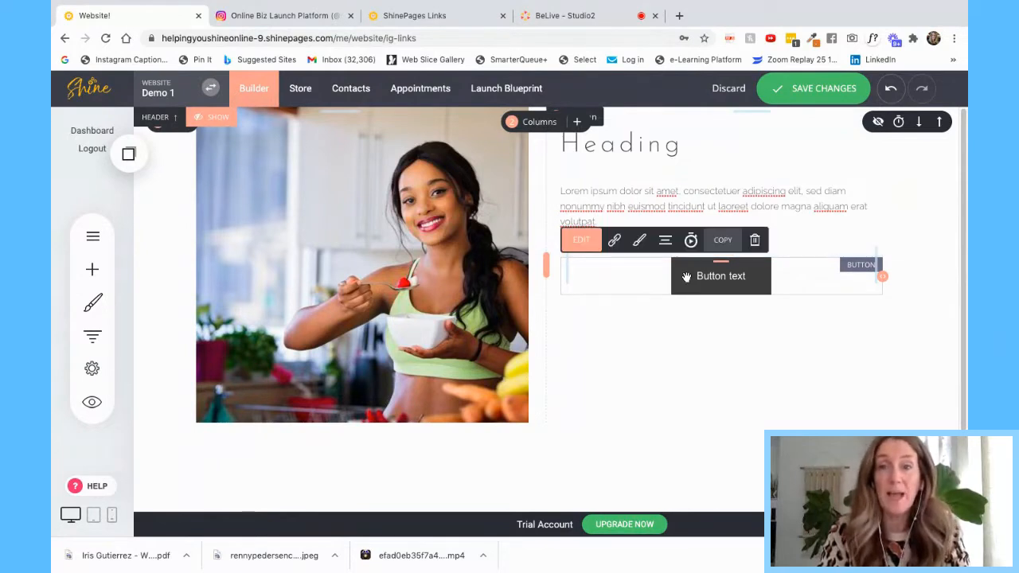
pyautogui.click(665, 240)
pyautogui.click(663, 141)
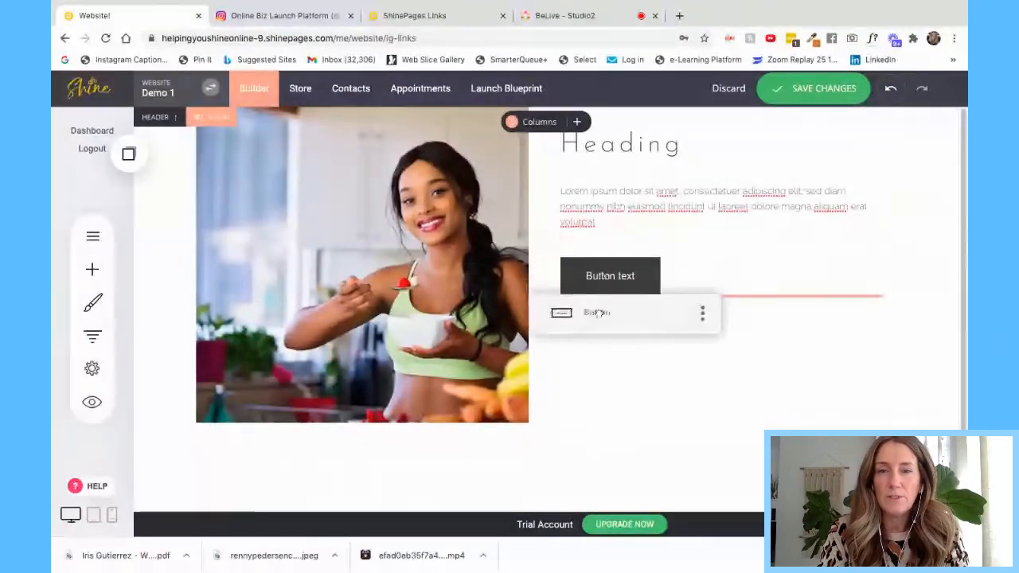
# - Place the copied button from Saved Blocks & Elements under the second button, then save the page
pyautogui.click(129, 154)
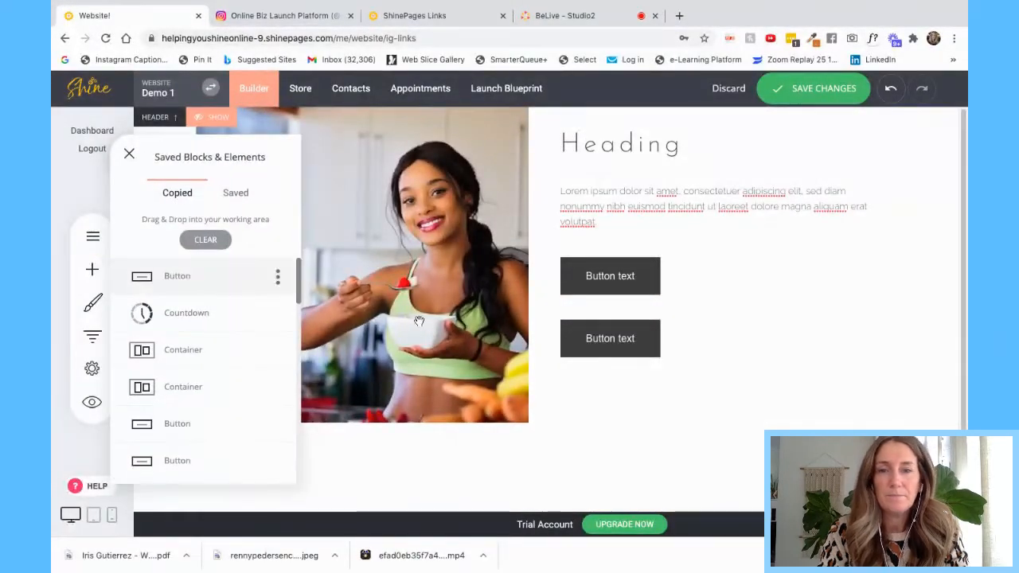
pyautogui.moveTo(189, 278); pyautogui.dragTo(614, 398)
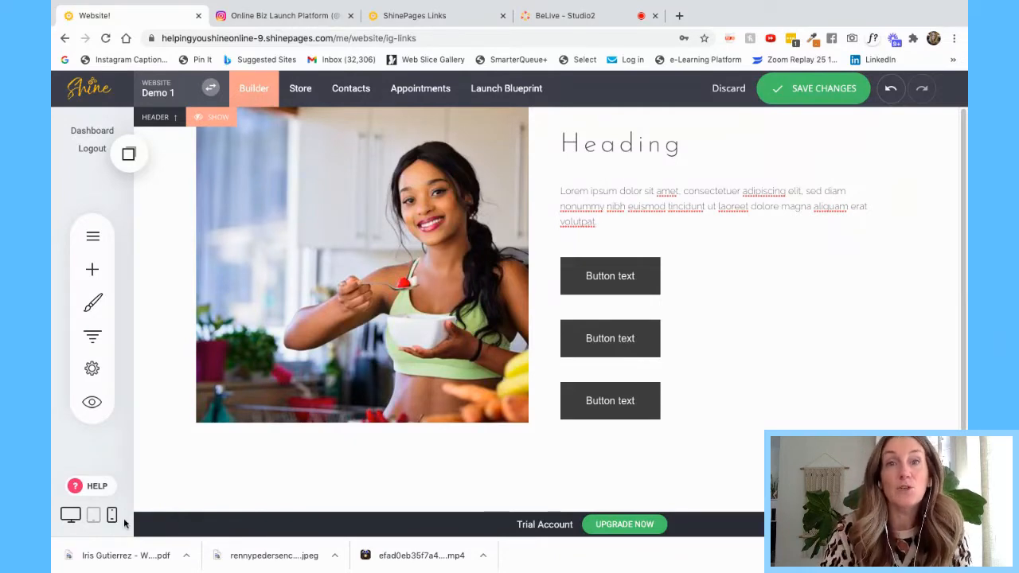
pyautogui.click(828, 89)
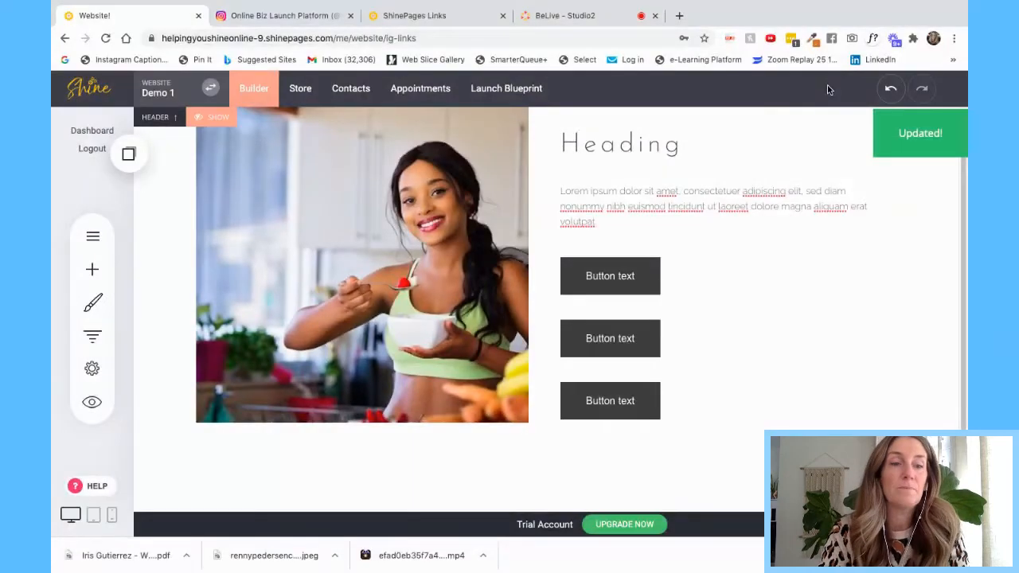
# - Switch to Phone View and scroll through the ig-links page's mobile layout
pyautogui.click(112, 517)
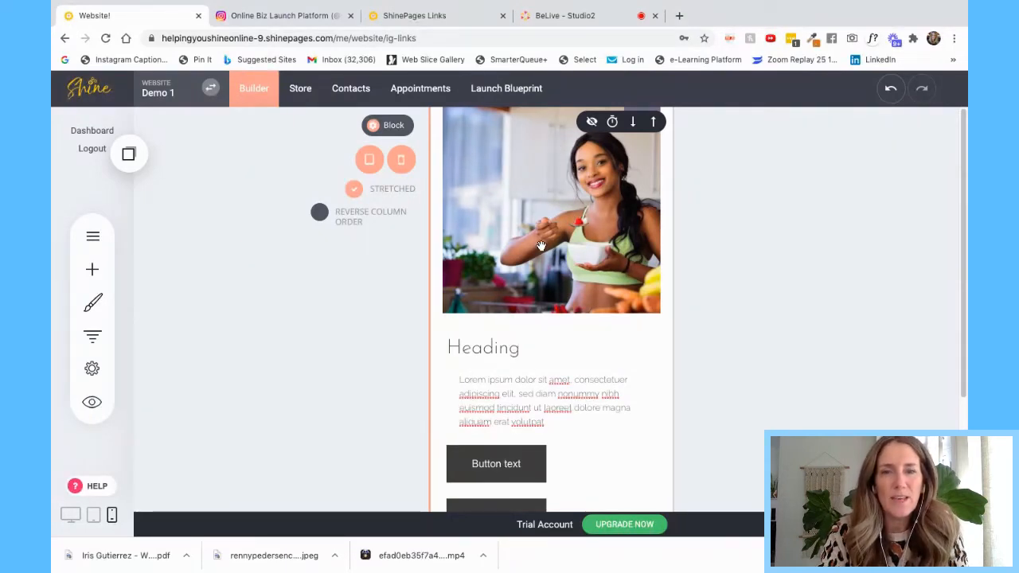
pyautogui.scroll(-1, 525, 411)
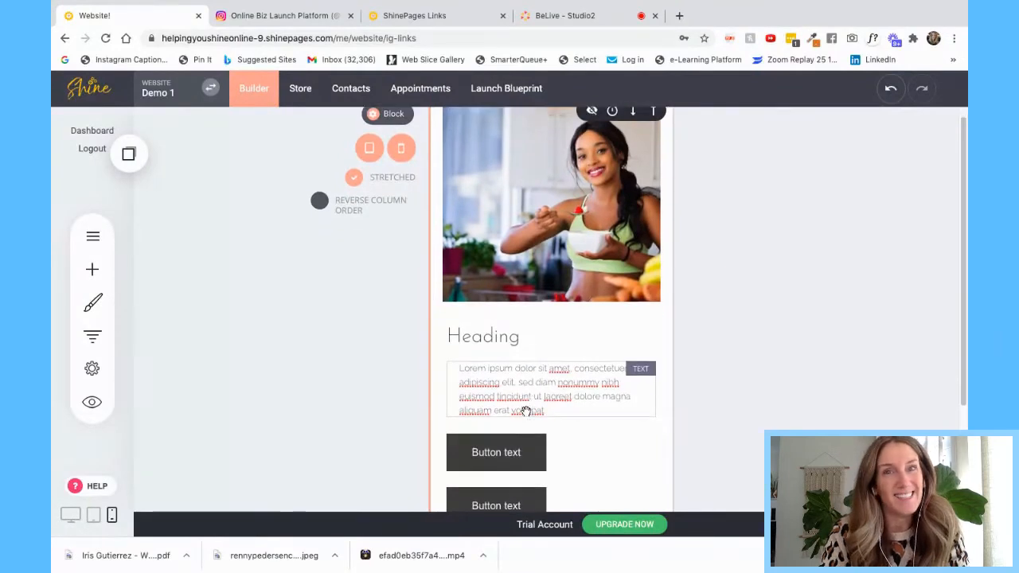
pyautogui.scroll(-3, 526, 411)
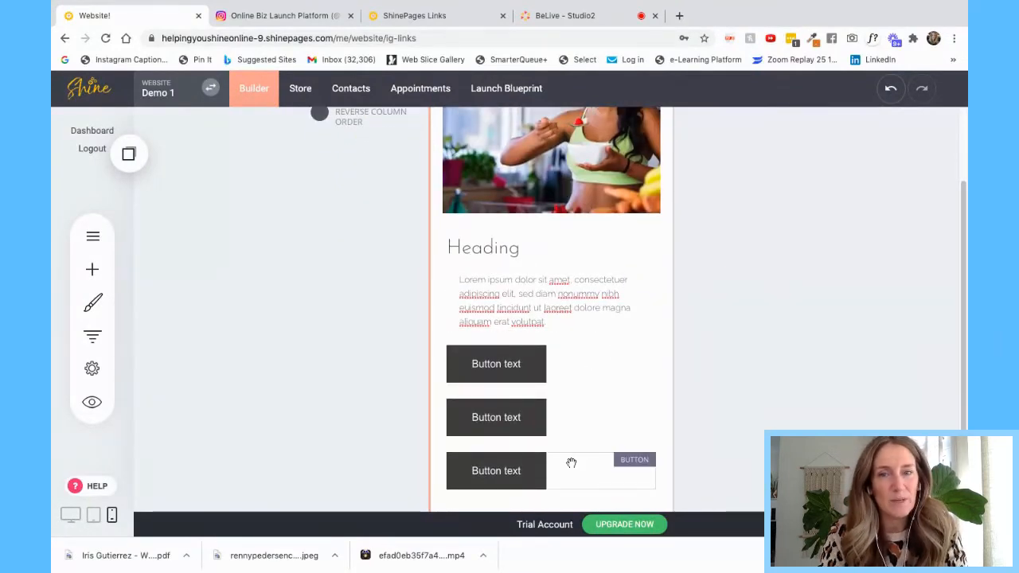
pyautogui.scroll(3, 573, 295)
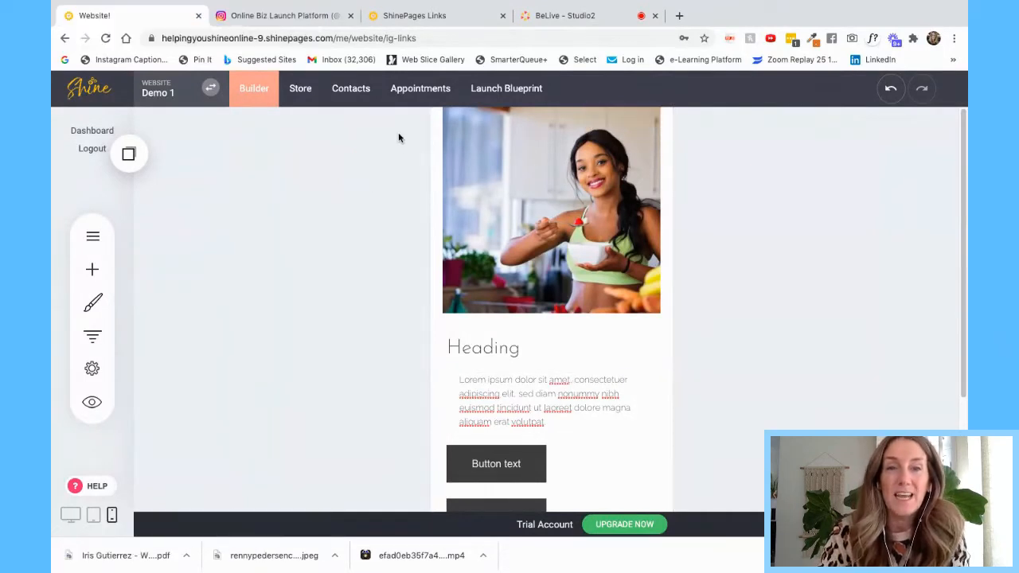
pyautogui.moveTo(401, 130)
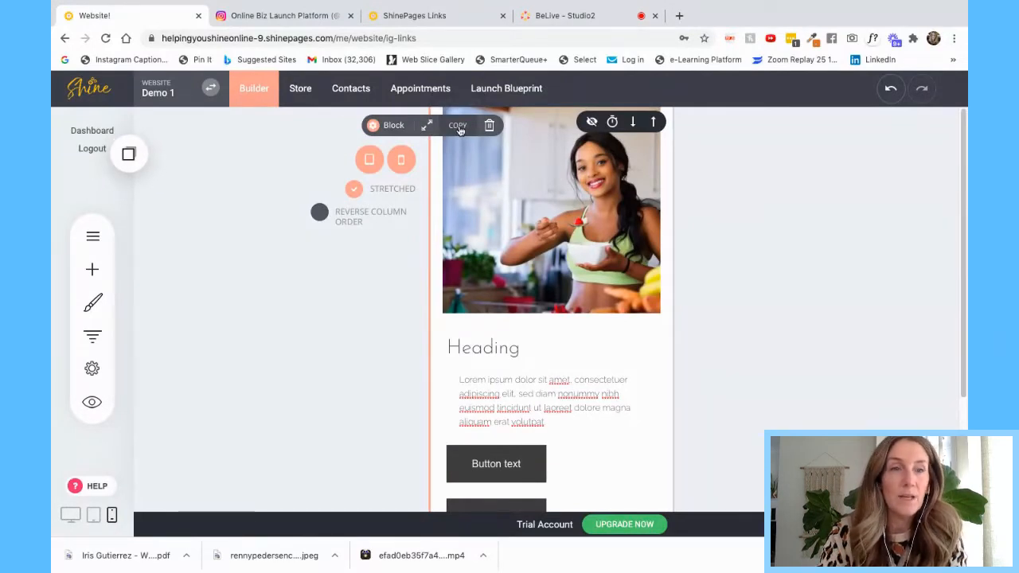
pyautogui.click(128, 155)
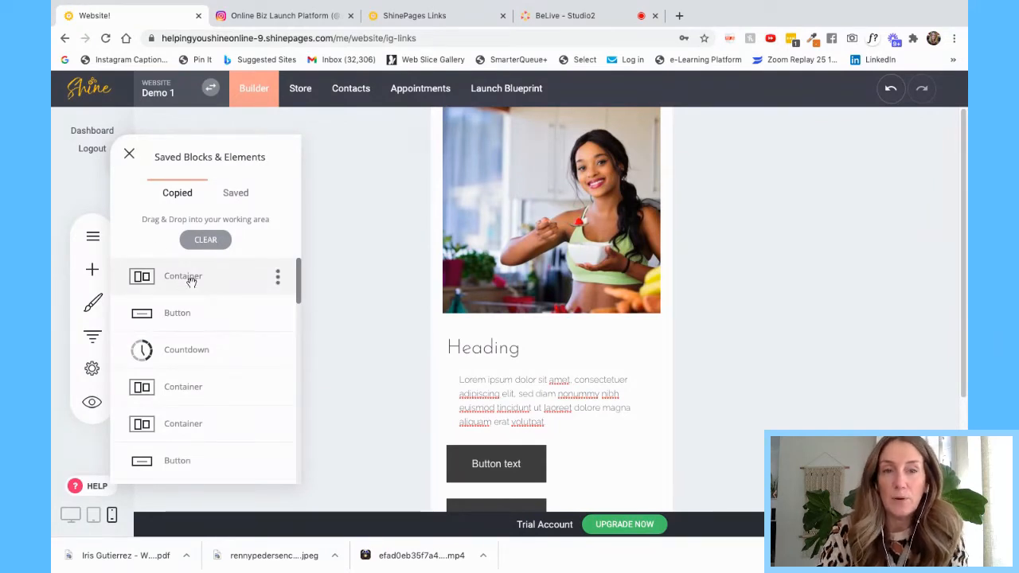
pyautogui.moveTo(191, 280); pyautogui.dragTo(543, 157)
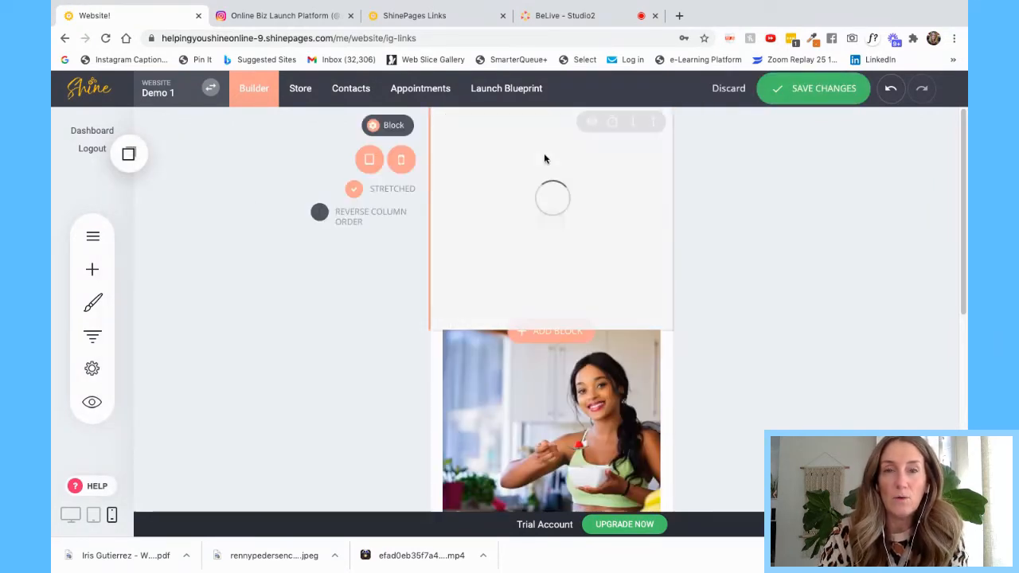
pyautogui.scroll(-2, 530, 293)
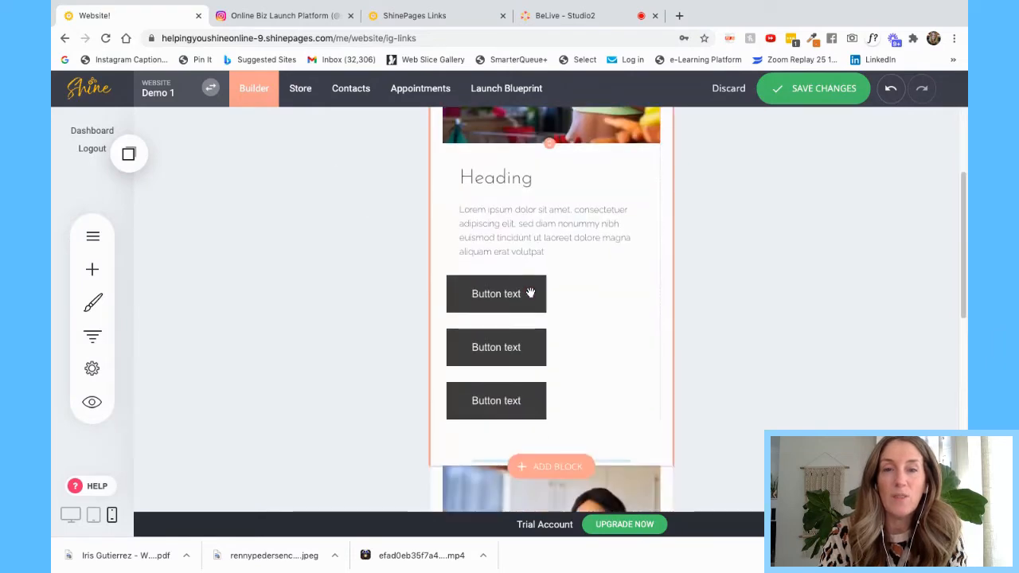
pyautogui.scroll(2, 530, 293)
pyautogui.scroll(-5, 530, 293)
pyautogui.scroll(-3, 530, 293)
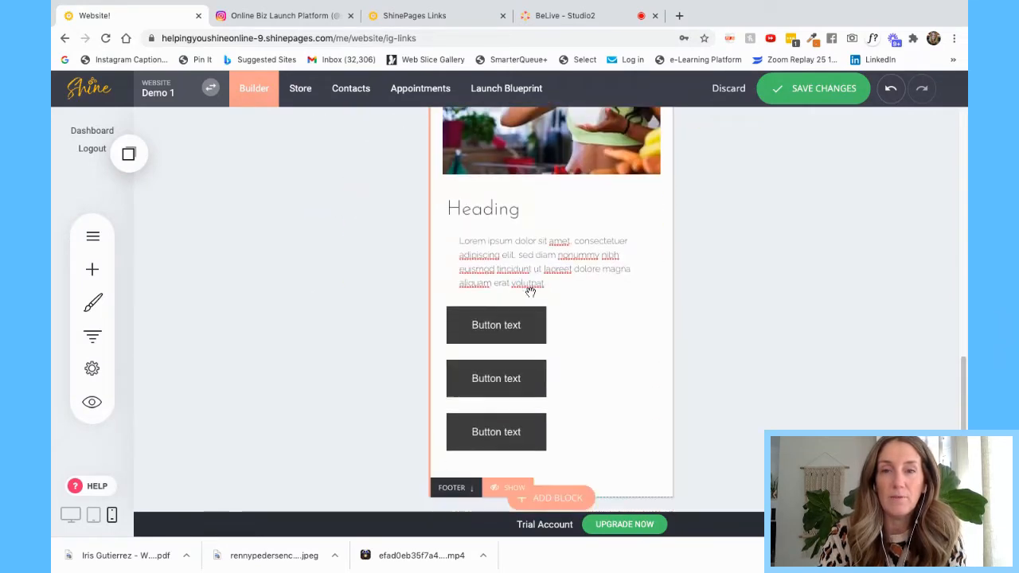
pyautogui.scroll(1, 530, 293)
pyautogui.scroll(-1, 530, 293)
pyautogui.scroll(-1, 531, 293)
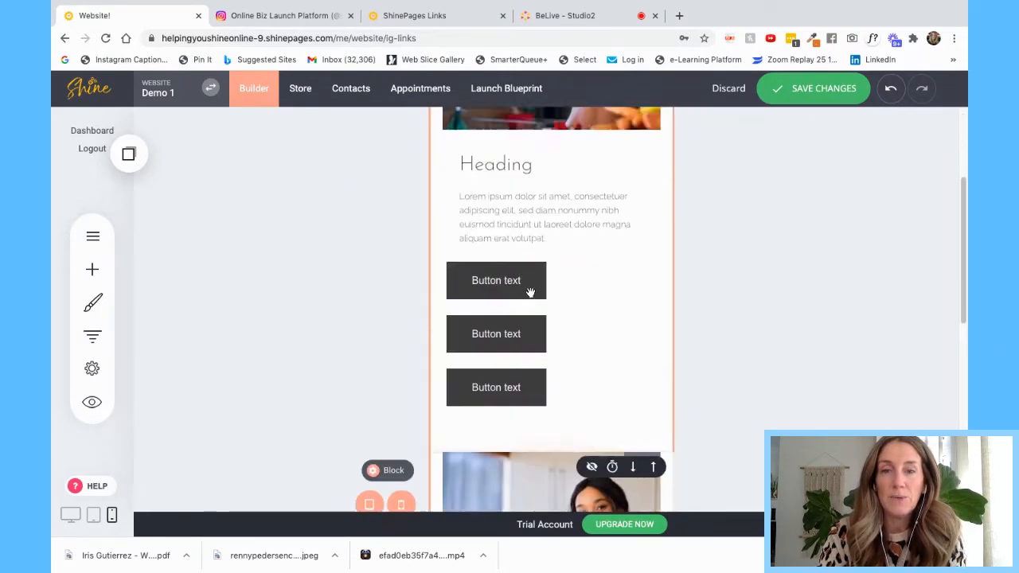
pyautogui.scroll(3, 530, 293)
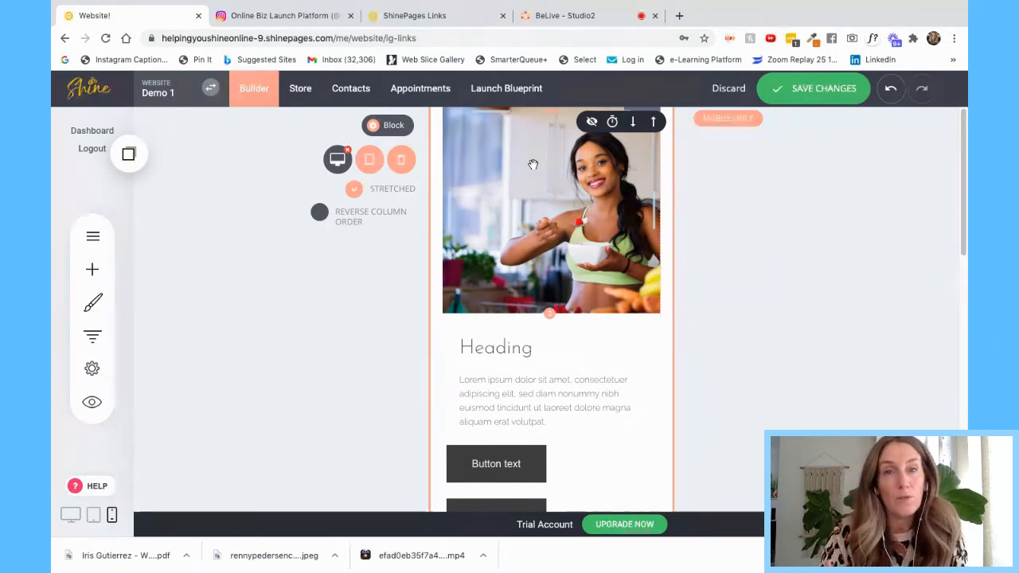
pyautogui.scroll(-4, 562, 247)
pyautogui.scroll(-4, 561, 247)
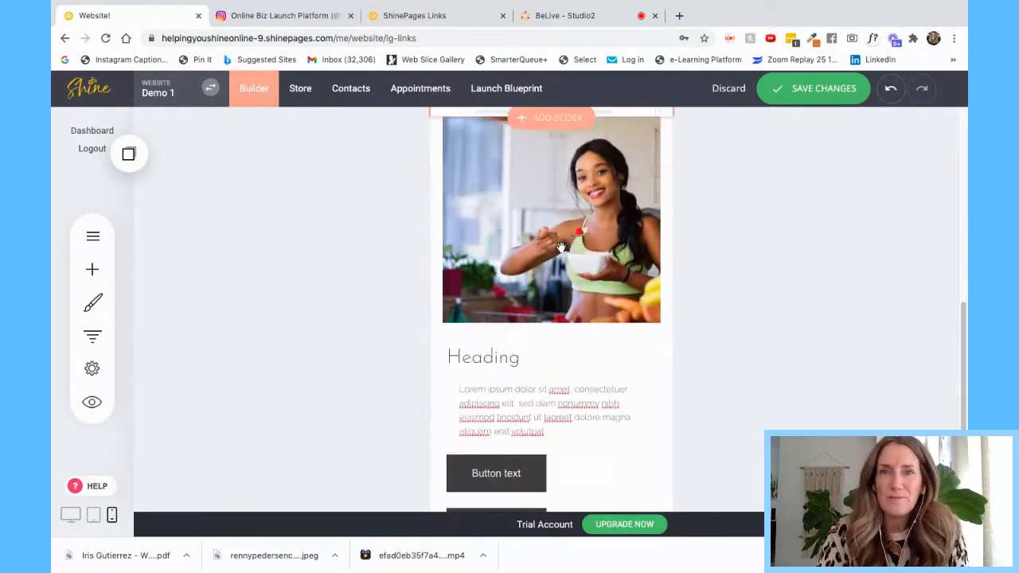
pyautogui.scroll(3, 561, 246)
pyautogui.scroll(-2, 561, 247)
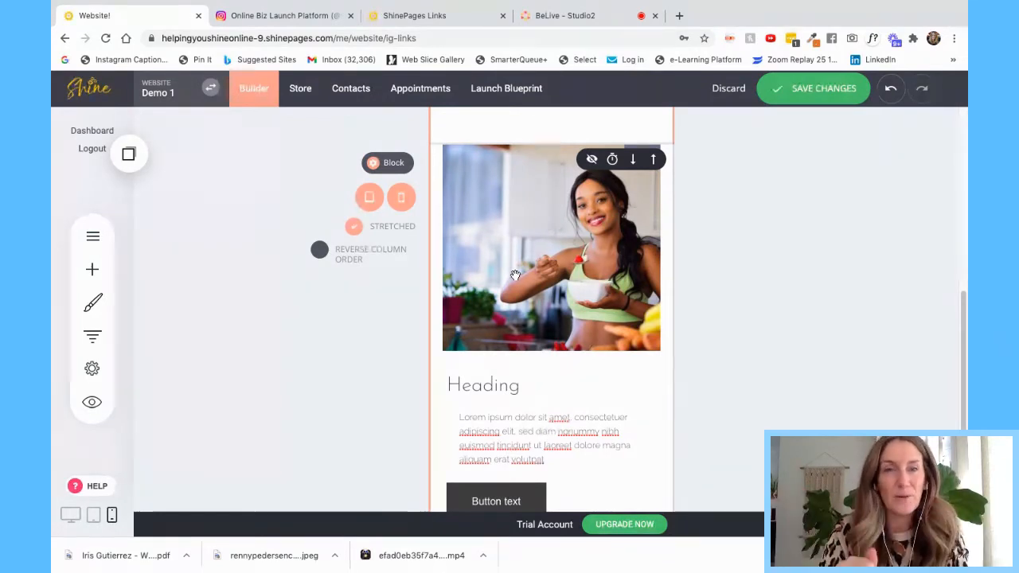
pyautogui.scroll(-3, 581, 287)
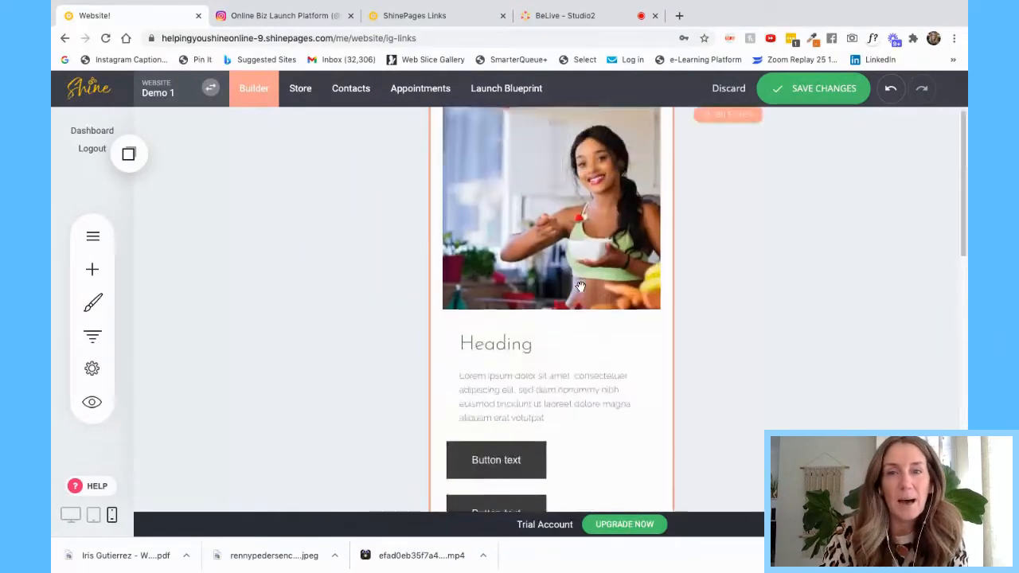
pyautogui.scroll(3, 581, 287)
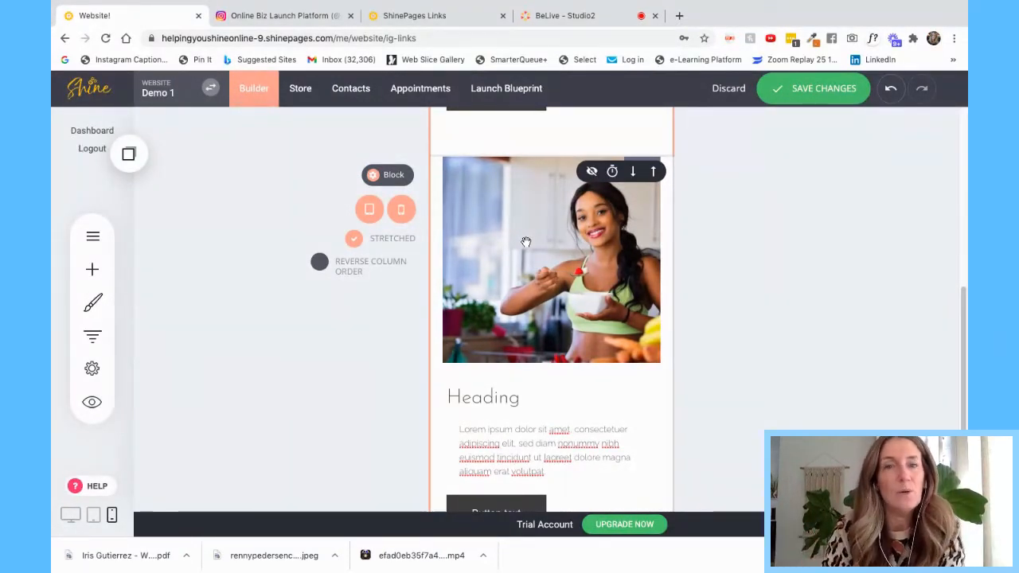
# - Toggle the block's tablet and phone visibility, then drag the photo's bottom edge up to shorten it
pyautogui.click(371, 211)
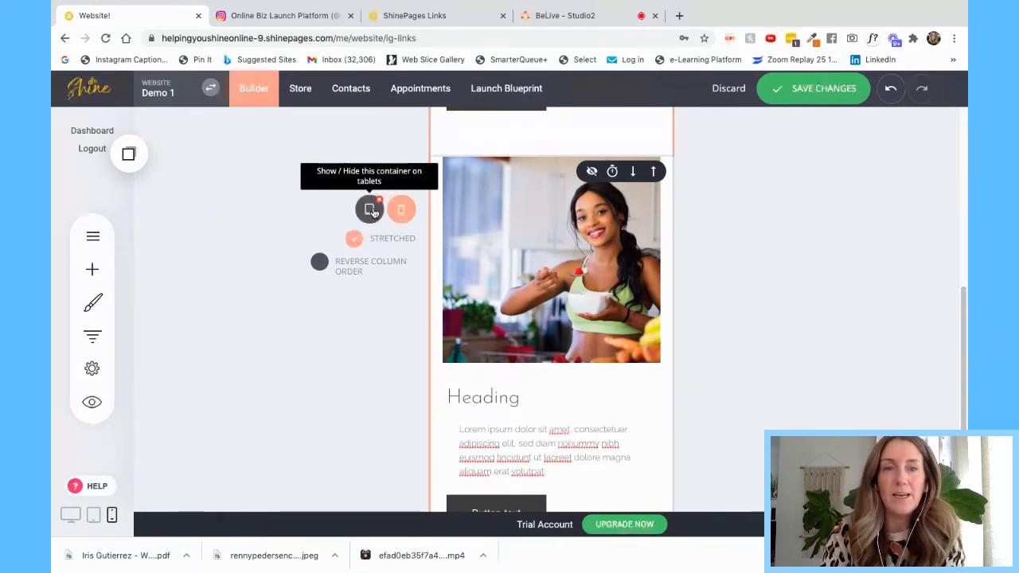
pyautogui.click(402, 211)
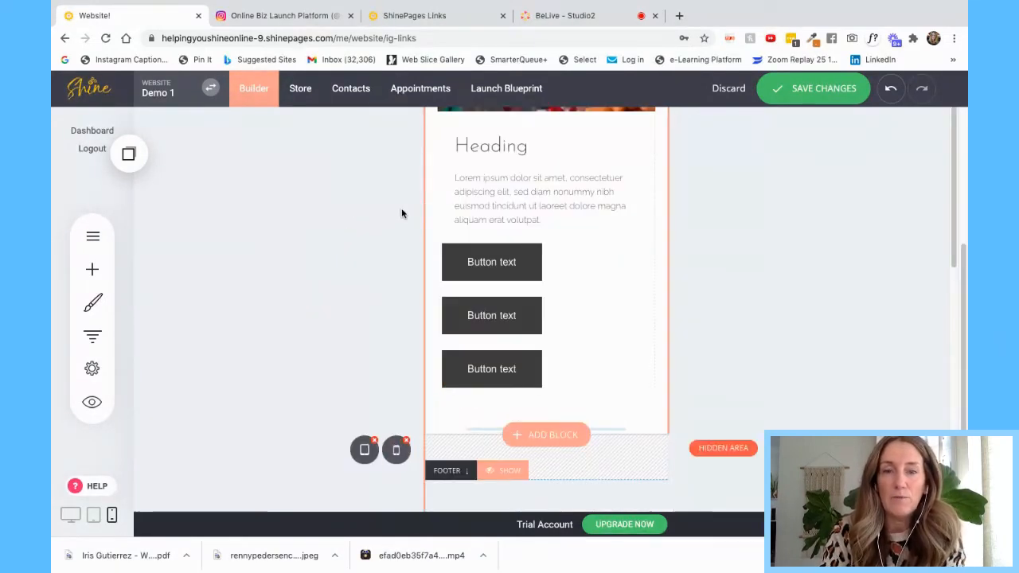
pyautogui.scroll(3, 596, 228)
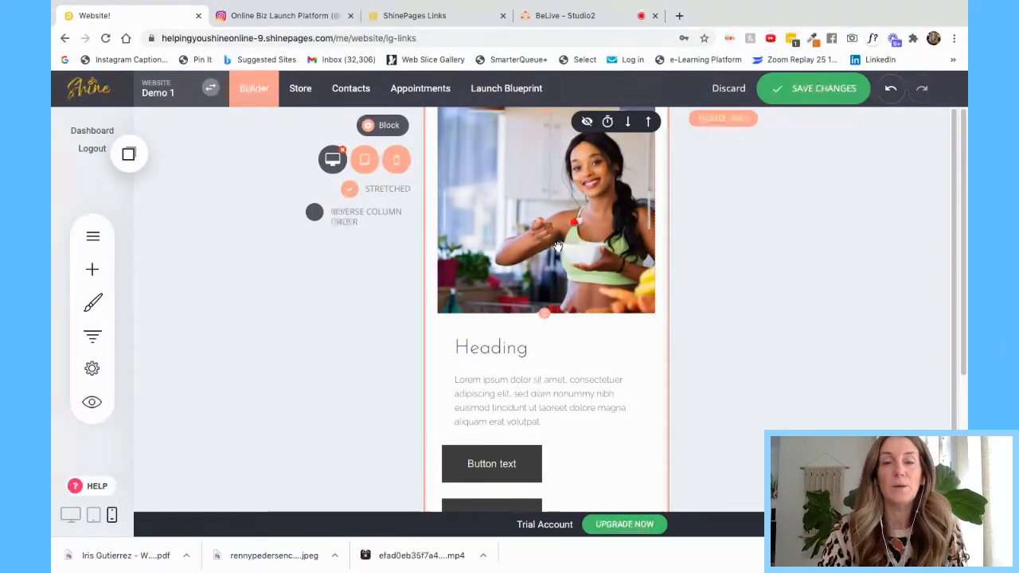
pyautogui.moveTo(543, 313); pyautogui.dragTo(547, 253)
pyautogui.moveTo(550, 247); pyautogui.dragTo(548, 236)
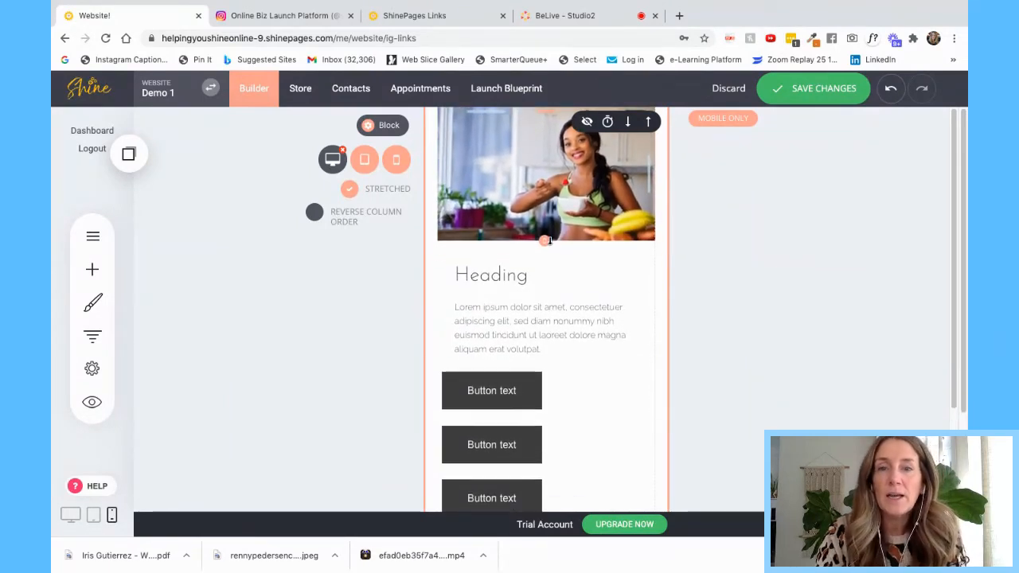
# - Centre-align the heading text
pyautogui.click(515, 276)
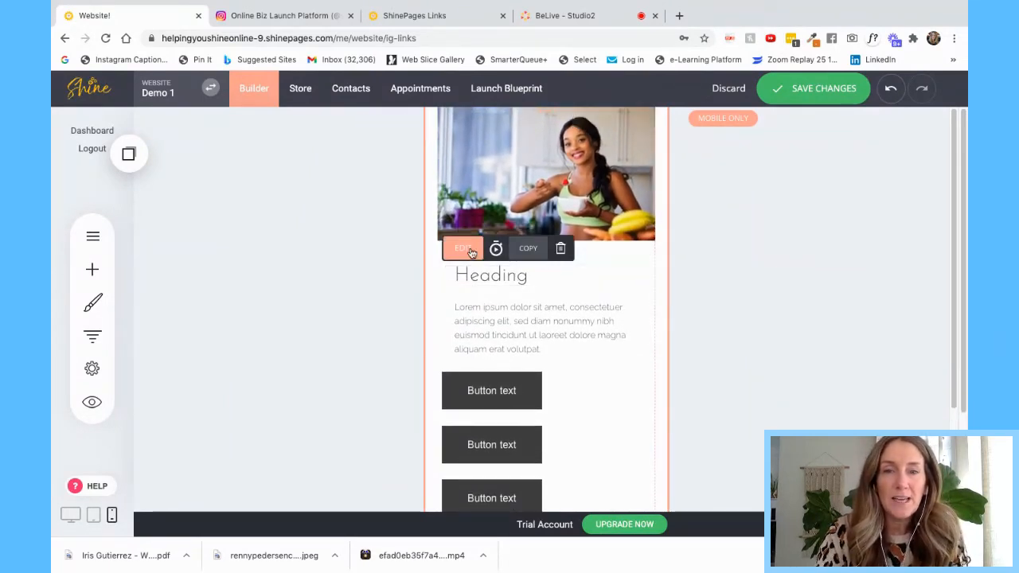
pyautogui.click(472, 251)
pyautogui.click(581, 248)
pyautogui.click(600, 275)
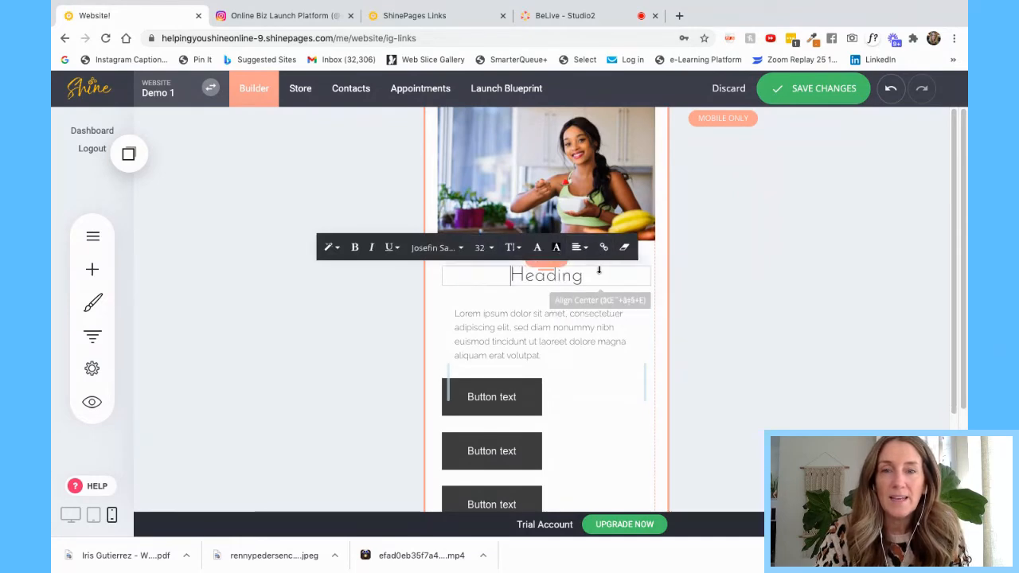
# - Delete the placeholder Lorem paragraph
pyautogui.click(563, 320)
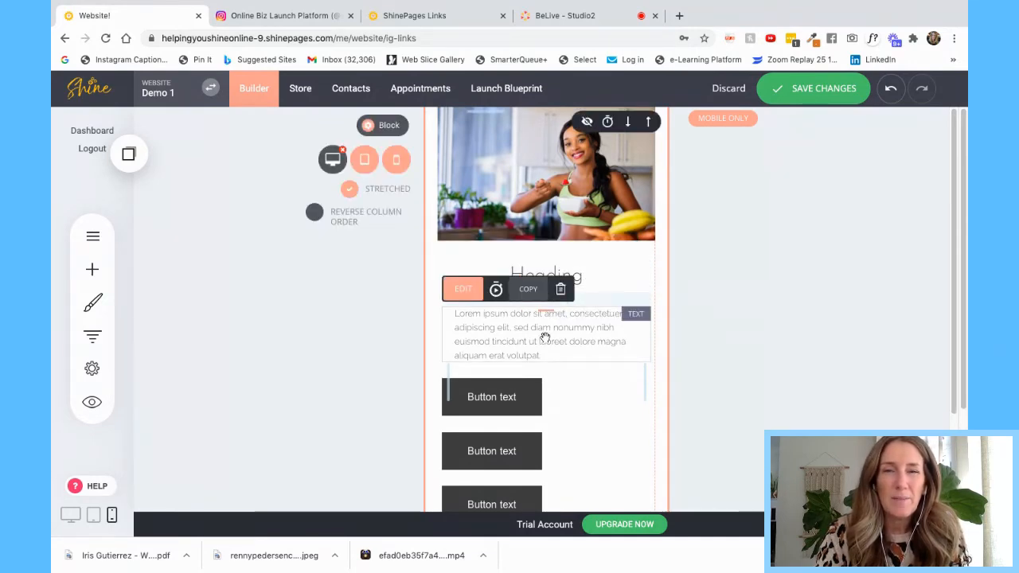
pyautogui.click(560, 289)
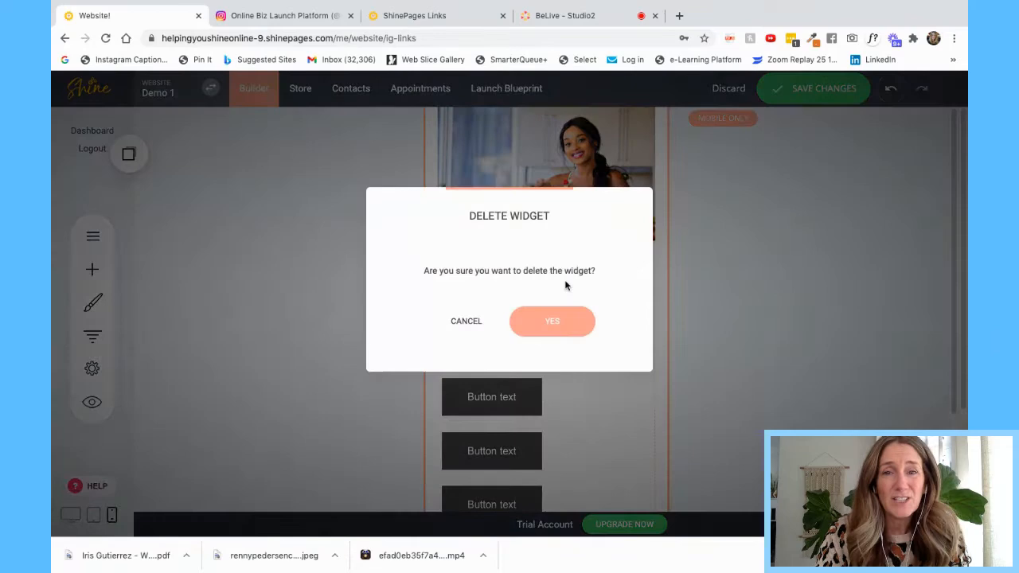
pyautogui.click(553, 323)
# - Replace the heading text with 'Welcome Insta Friends'
pyautogui.click(511, 276)
pyautogui.moveTo(510, 275); pyautogui.dragTo(581, 275)
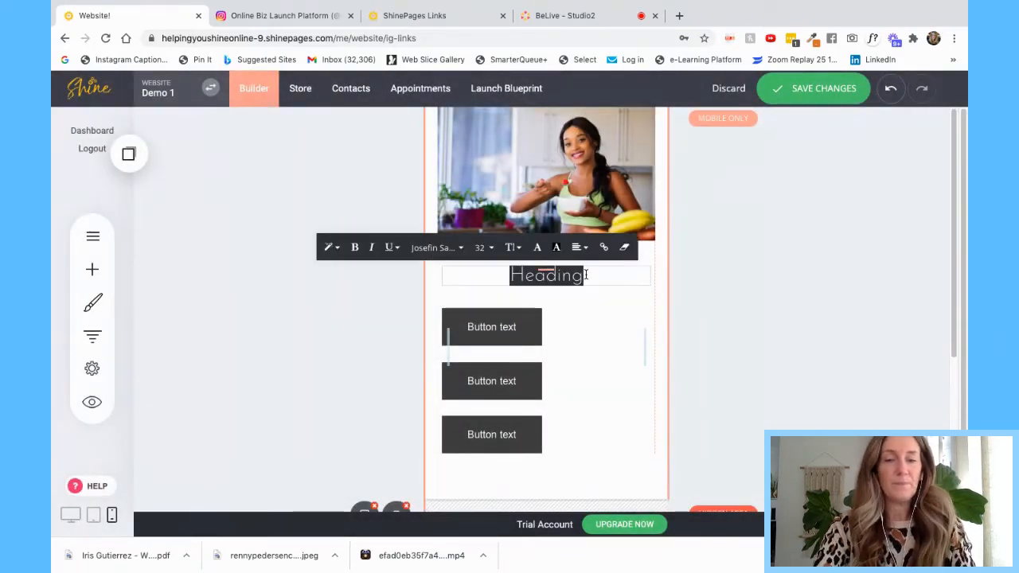
pyautogui.press('BackSpace')
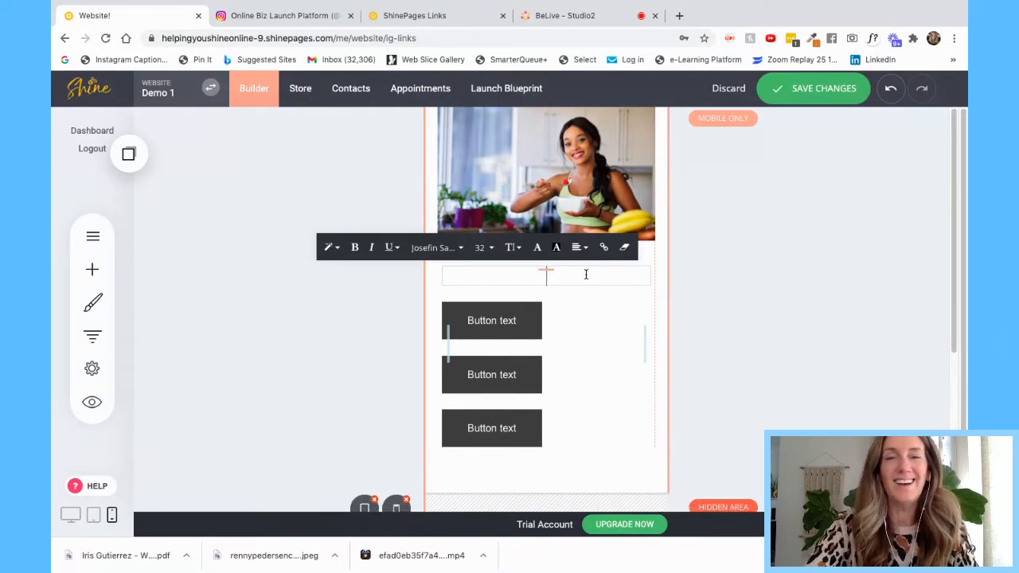
pyautogui.write('Welcome')
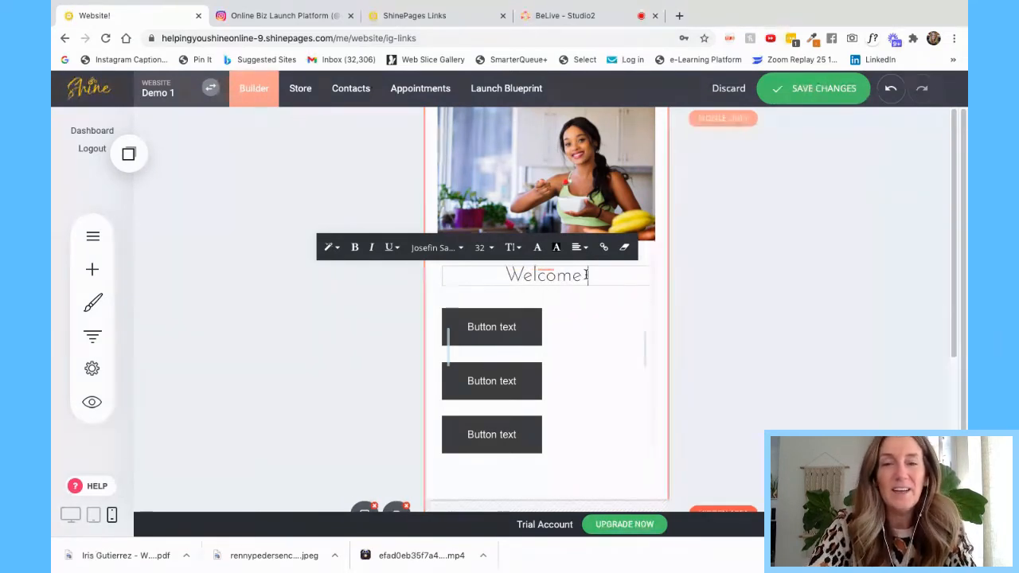
pyautogui.write(' Insta Freind')
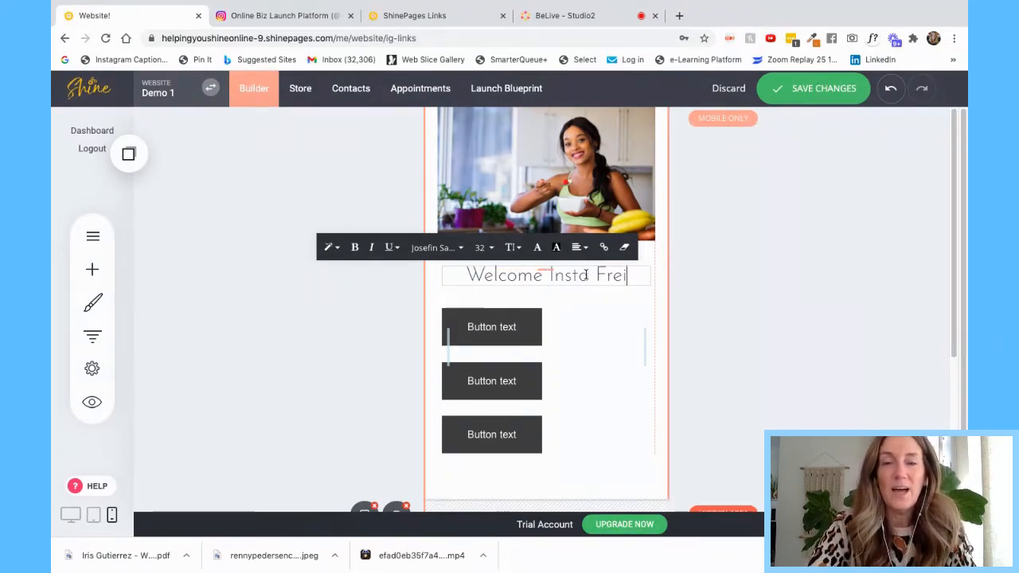
pyautogui.press('BackSpace')
pyautogui.press('BackSpace')
pyautogui.press('BackSpace')
pyautogui.write('inds')
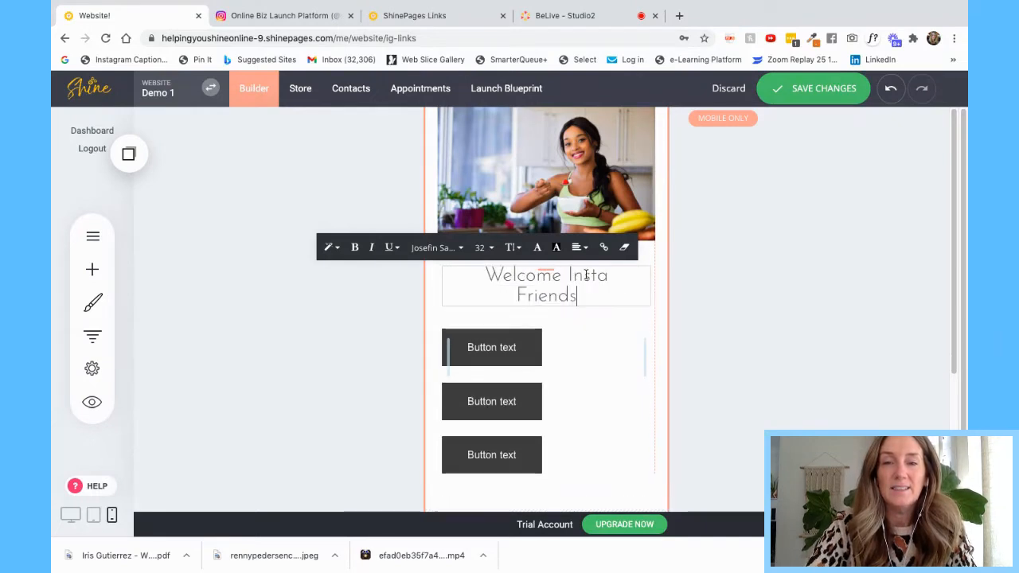
# - Set the heading font size to 28 and drag the buttons up beneath it
pyautogui.moveTo(598, 295); pyautogui.dragTo(482, 275)
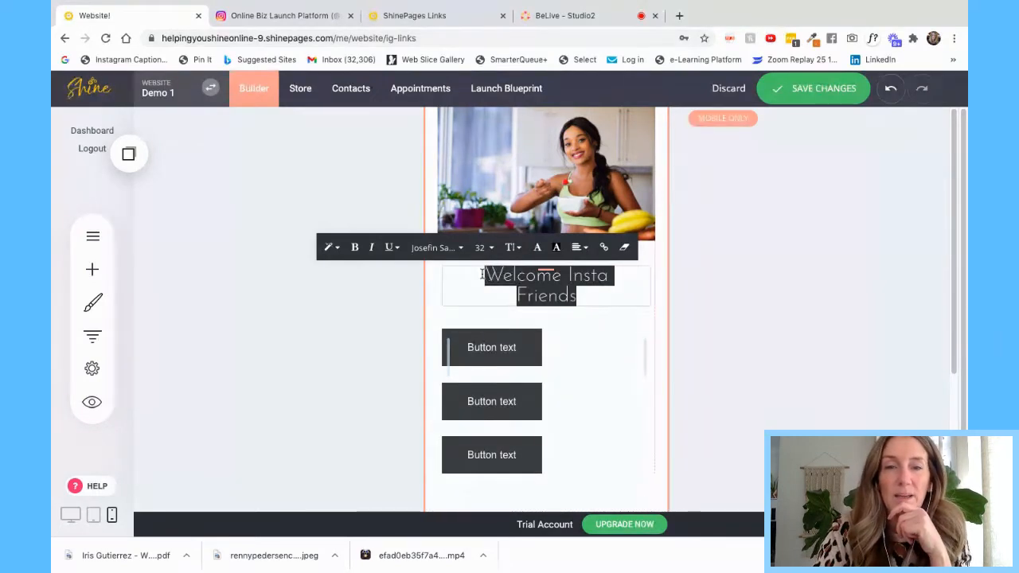
pyautogui.click(482, 247)
pyautogui.click(543, 337)
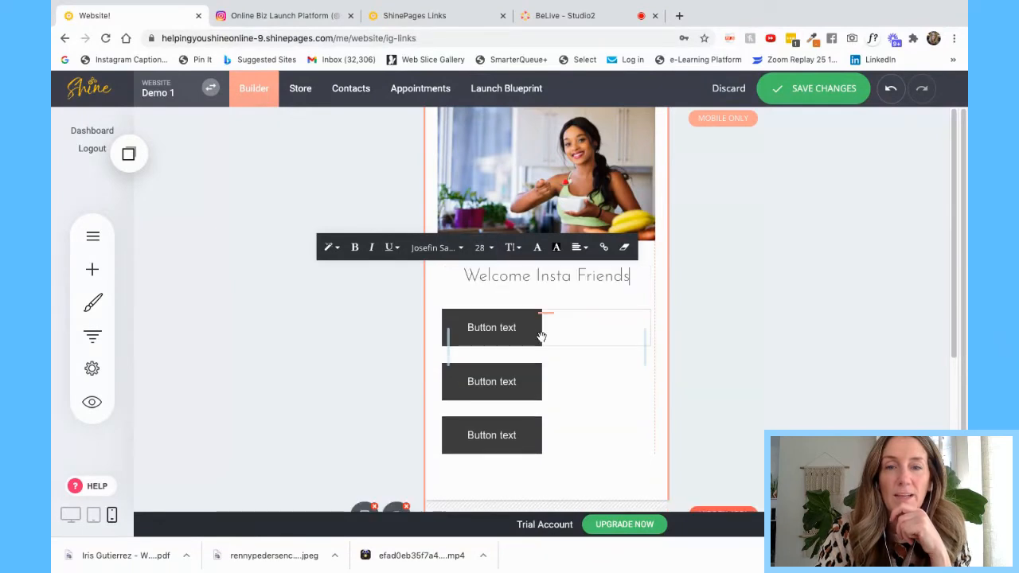
pyautogui.moveTo(542, 311); pyautogui.dragTo(544, 297)
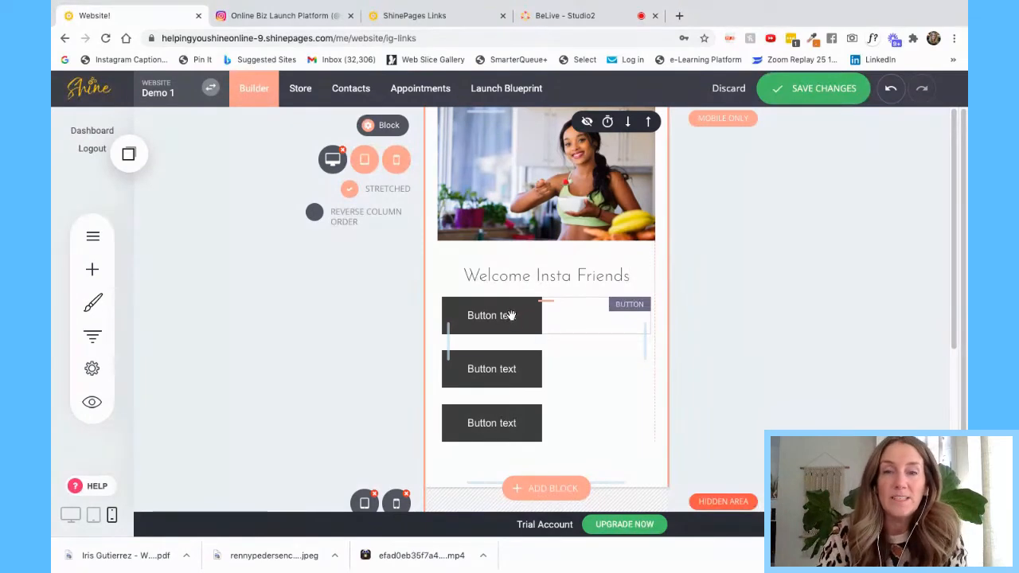
# - Centre the first button in the block
pyautogui.click(511, 315)
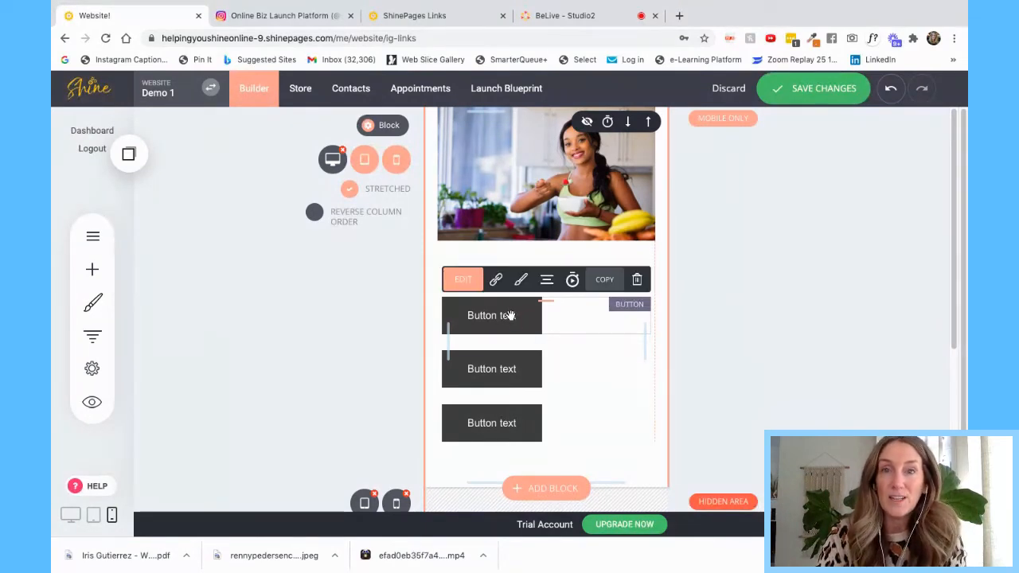
pyautogui.click(546, 280)
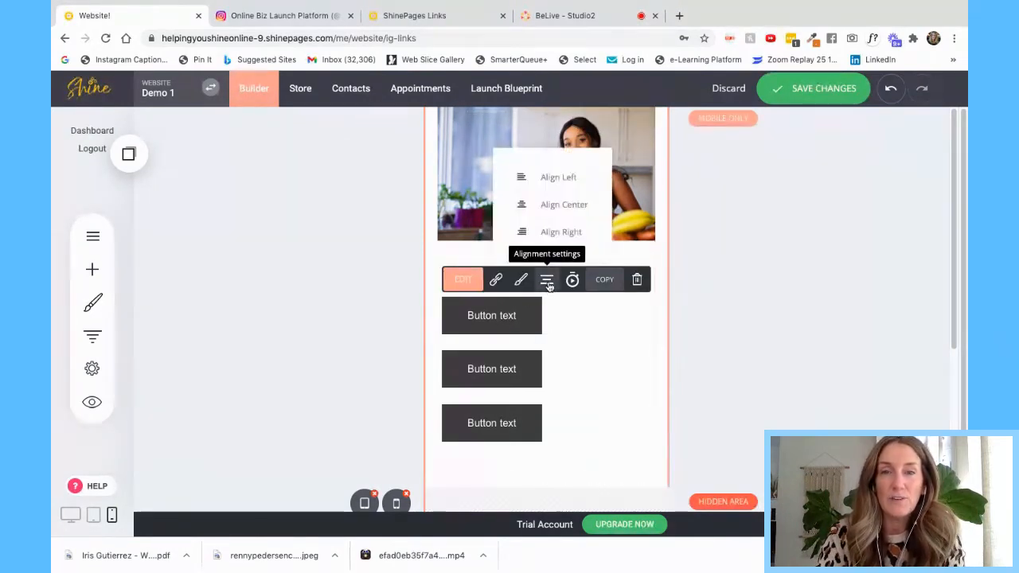
pyautogui.click(559, 205)
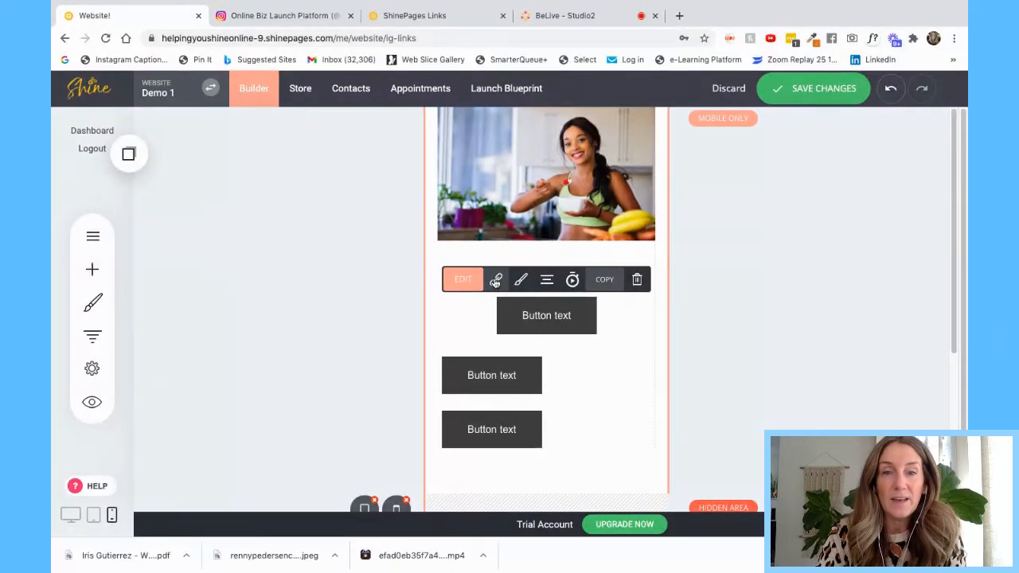
# - Link the top button to the Blog post 'Third and final post example'
pyautogui.click(495, 280)
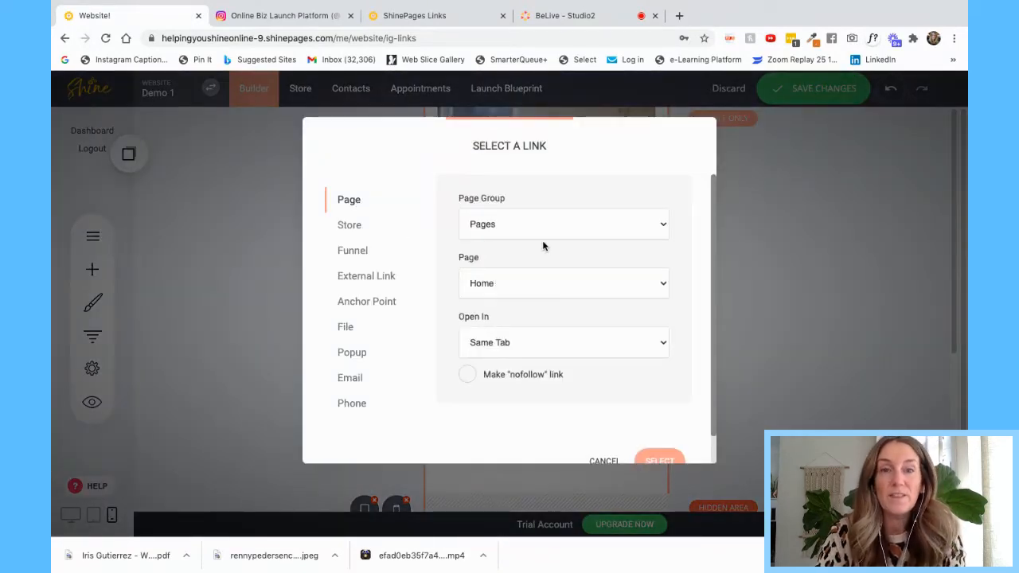
pyautogui.click(498, 232)
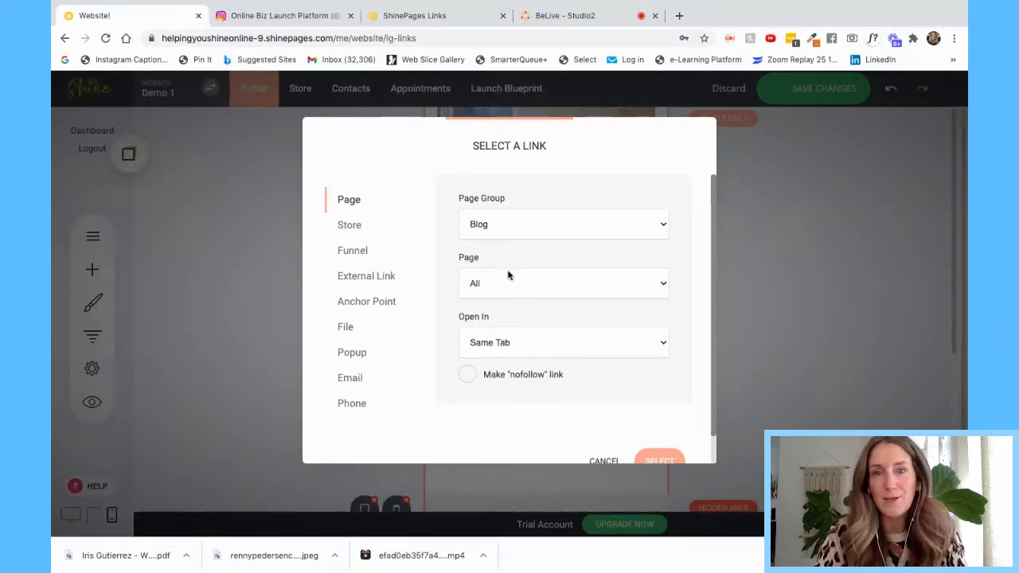
pyautogui.click(505, 293)
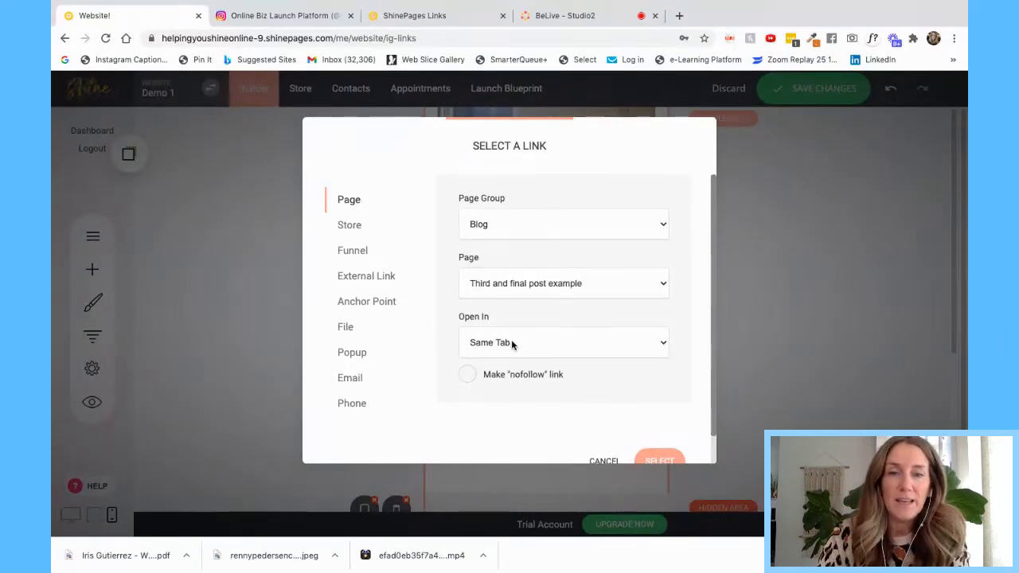
pyautogui.click(669, 462)
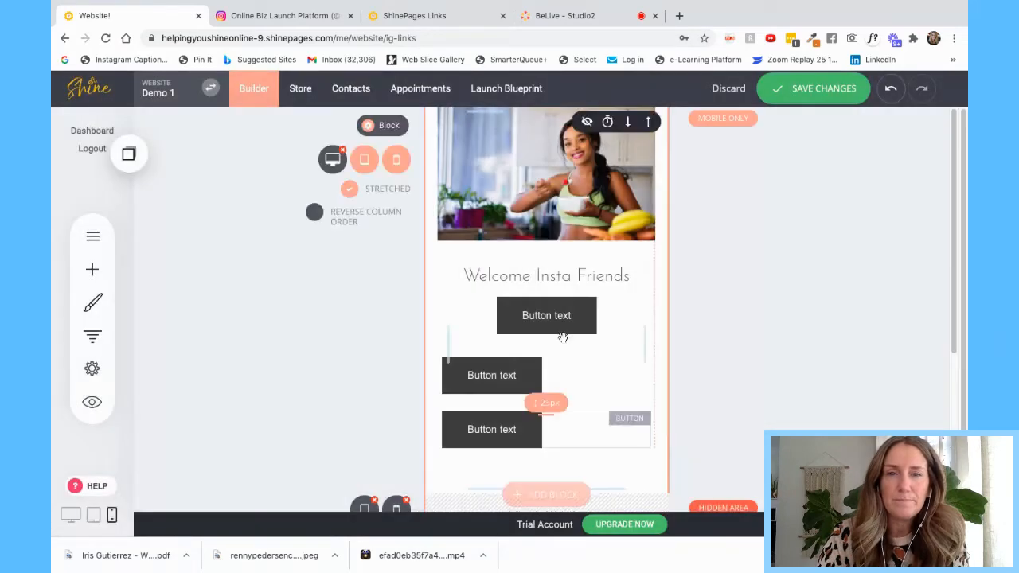
# - Change the top button's label to 'READ MY LATEST BLOG POST'
pyautogui.click(550, 316)
pyautogui.click(468, 279)
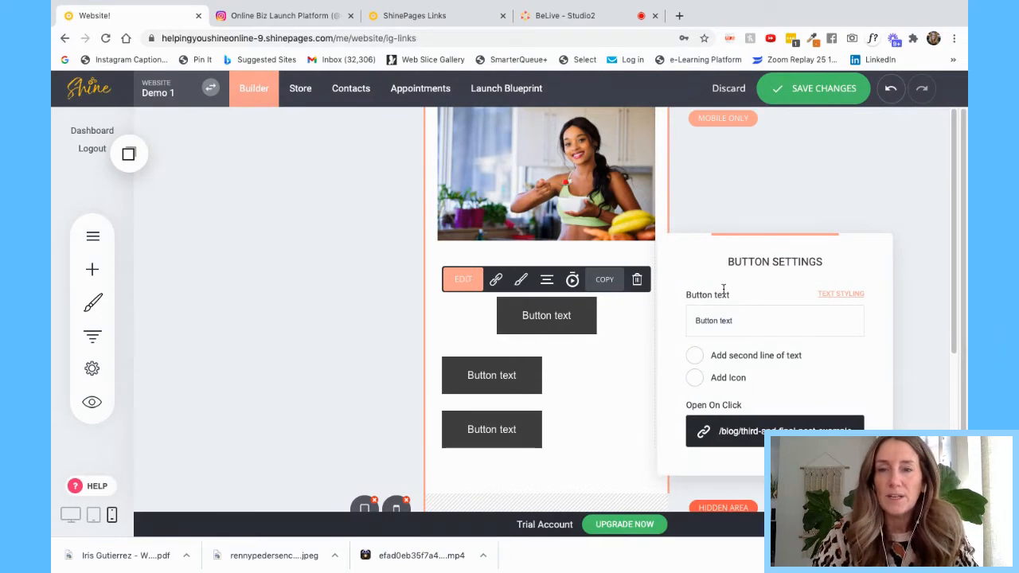
pyautogui.moveTo(741, 319); pyautogui.dragTo(673, 320)
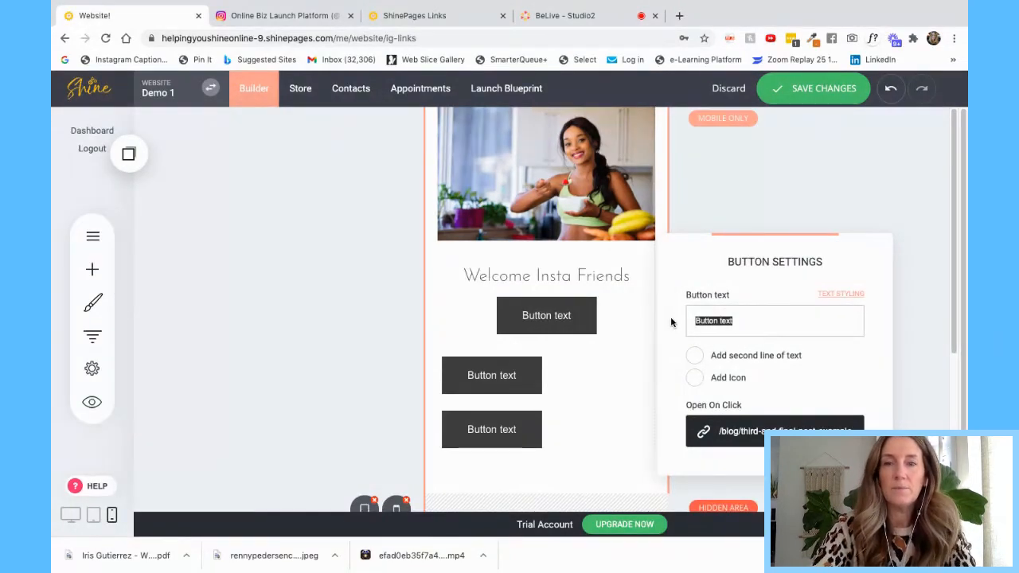
pyautogui.write('READ MYLAT')
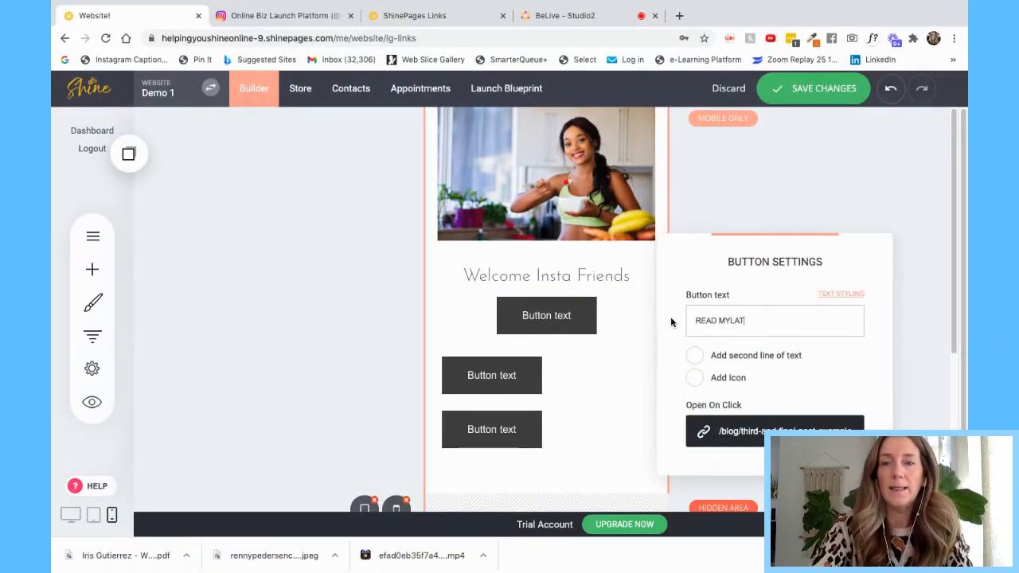
pyautogui.press('BackSpace')
pyautogui.press('BackSpace')
pyautogui.press('BackSpace')
pyautogui.write('LATEST BLOG POST')
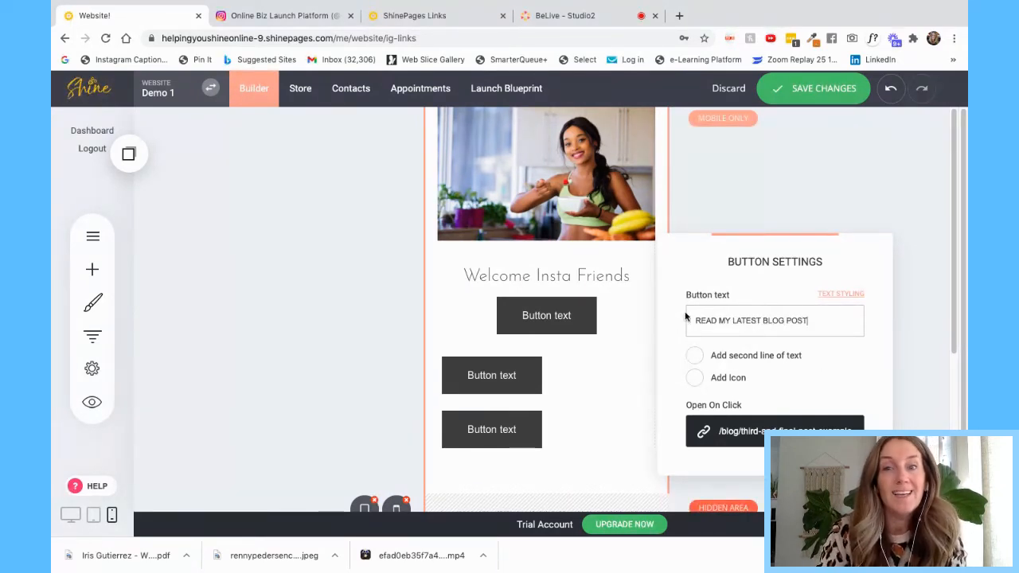
pyautogui.click(638, 313)
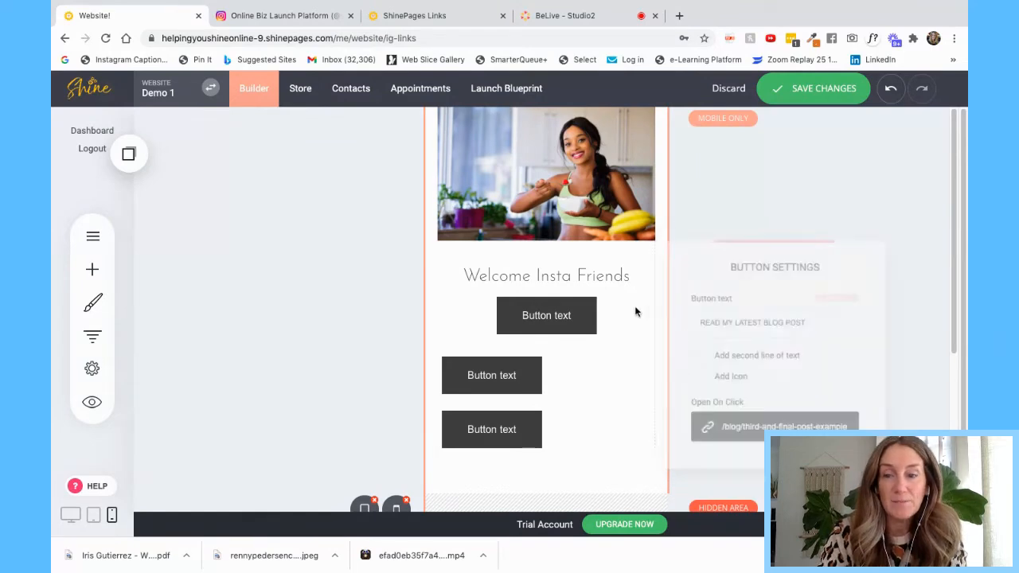
# - Reopen the button's link settings and reconfirm the blog-post link
pyautogui.click(531, 319)
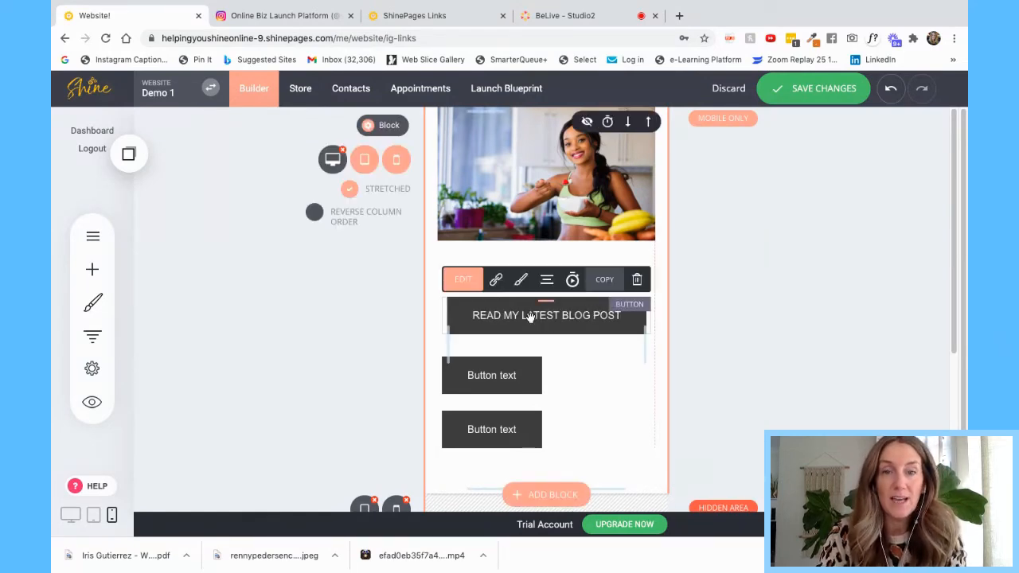
pyautogui.click(495, 279)
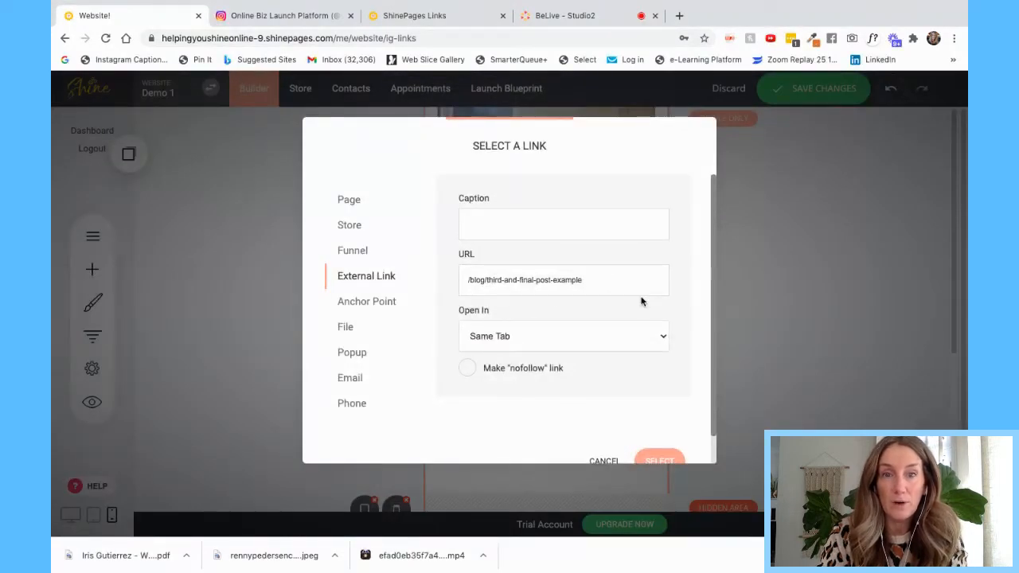
pyautogui.click(650, 462)
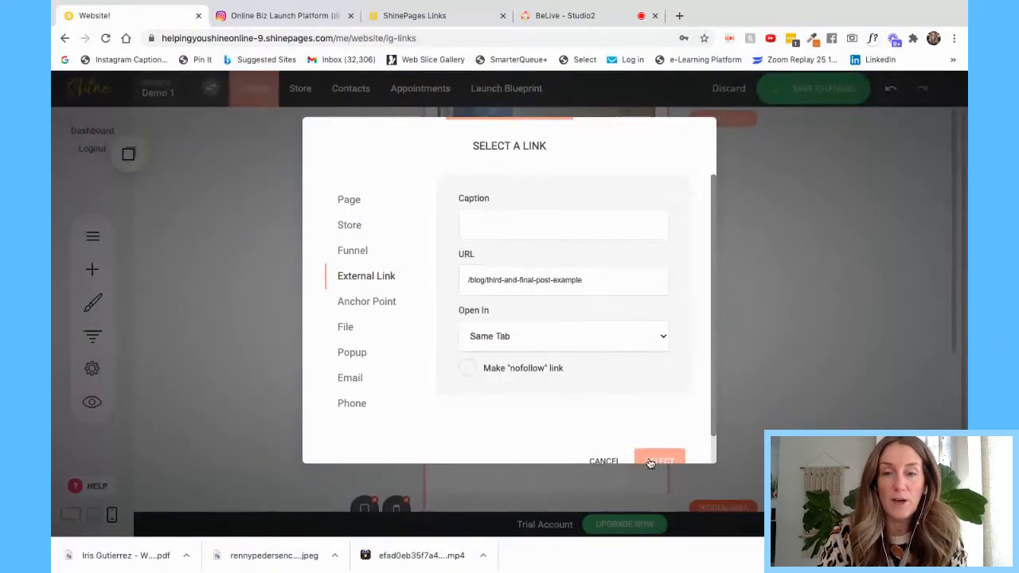
pyautogui.click(656, 462)
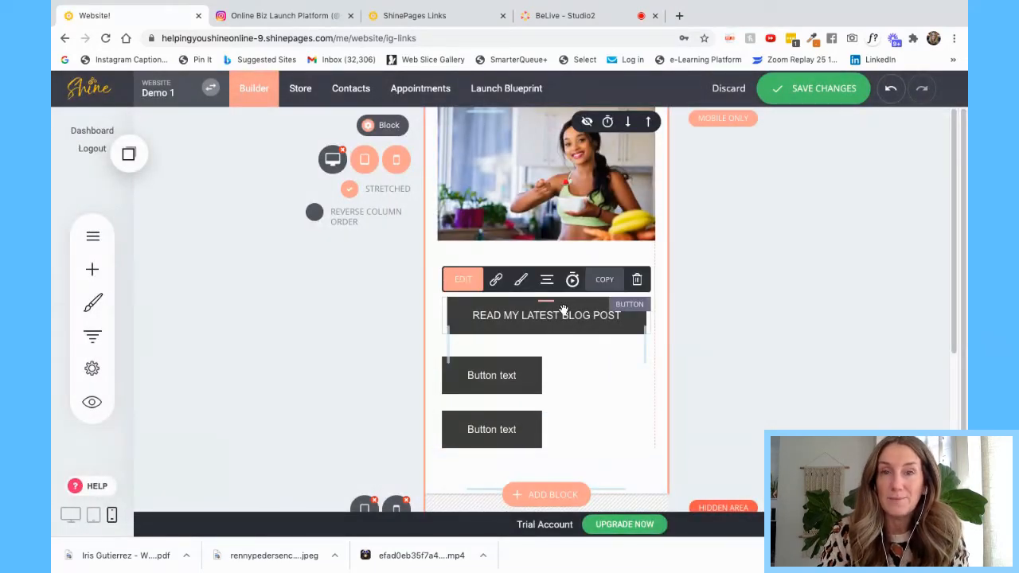
# - Give the blog-post button a white fill and a 1px border
pyautogui.click(521, 282)
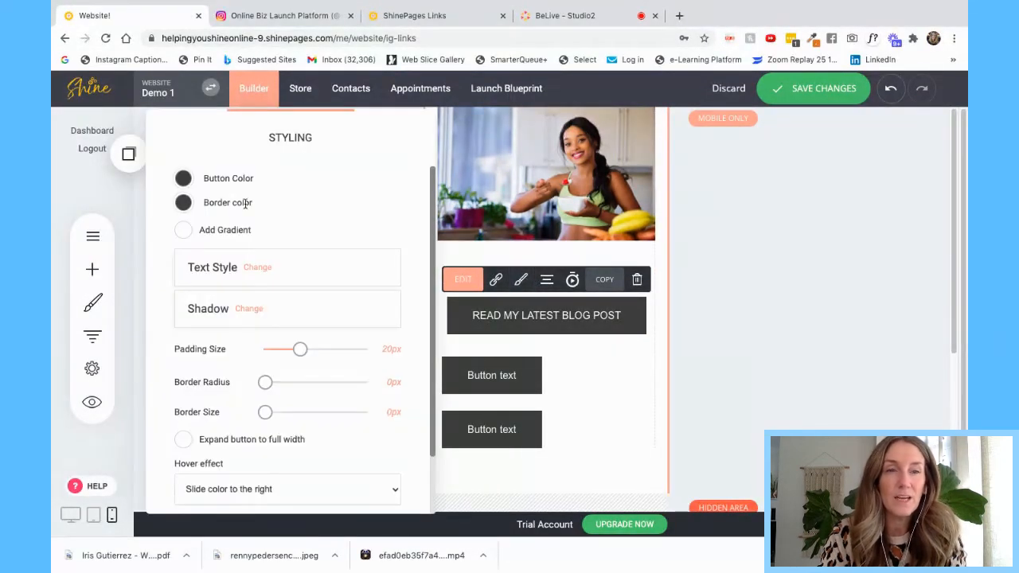
pyautogui.click(183, 179)
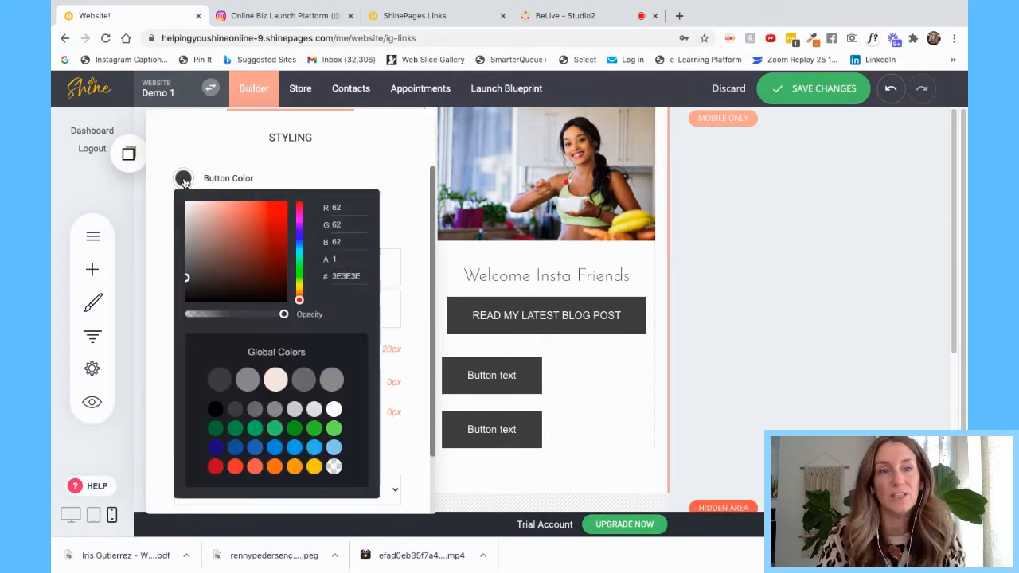
pyautogui.click(334, 410)
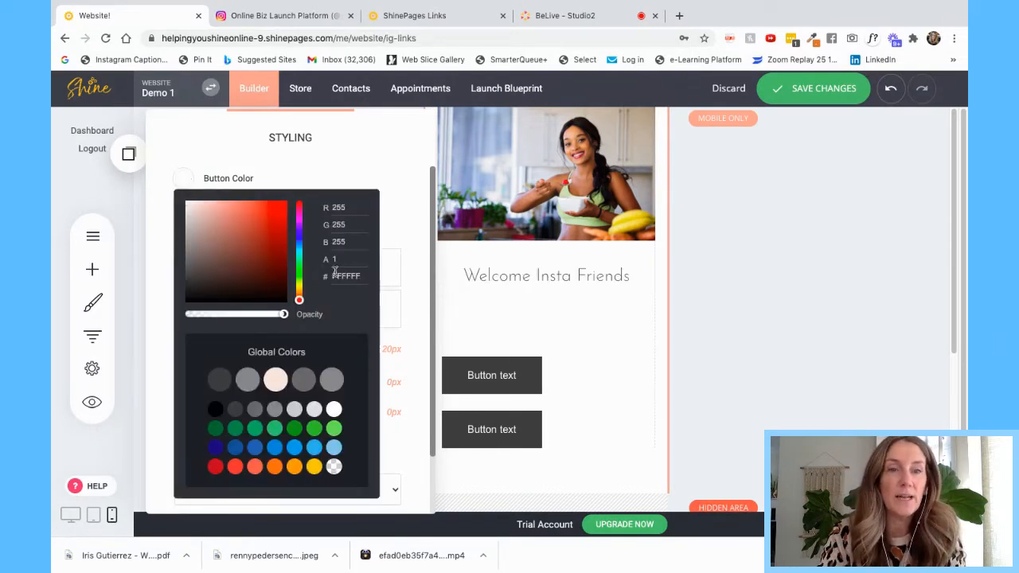
pyautogui.click(326, 176)
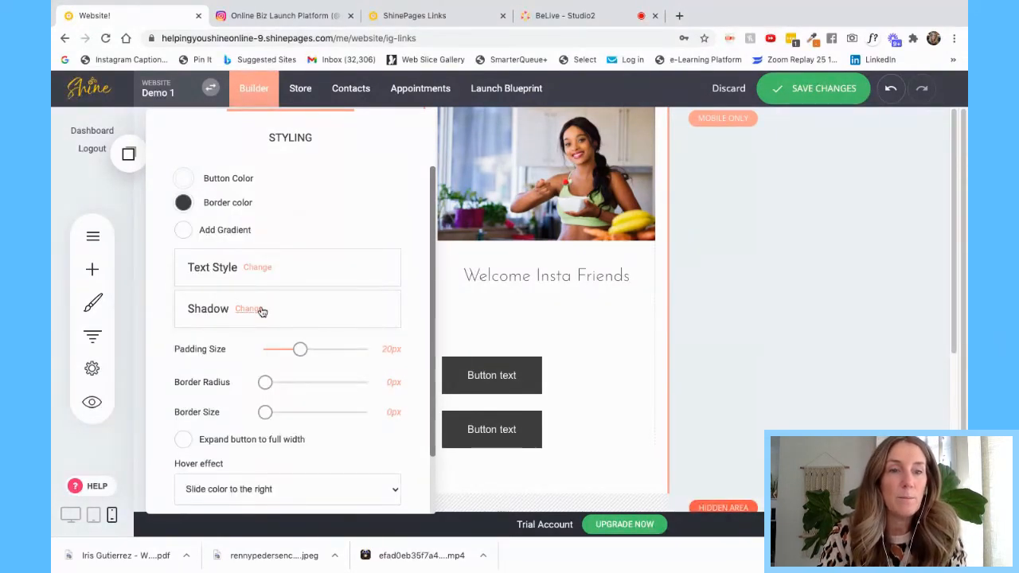
pyautogui.moveTo(265, 412); pyautogui.dragTo(268, 412)
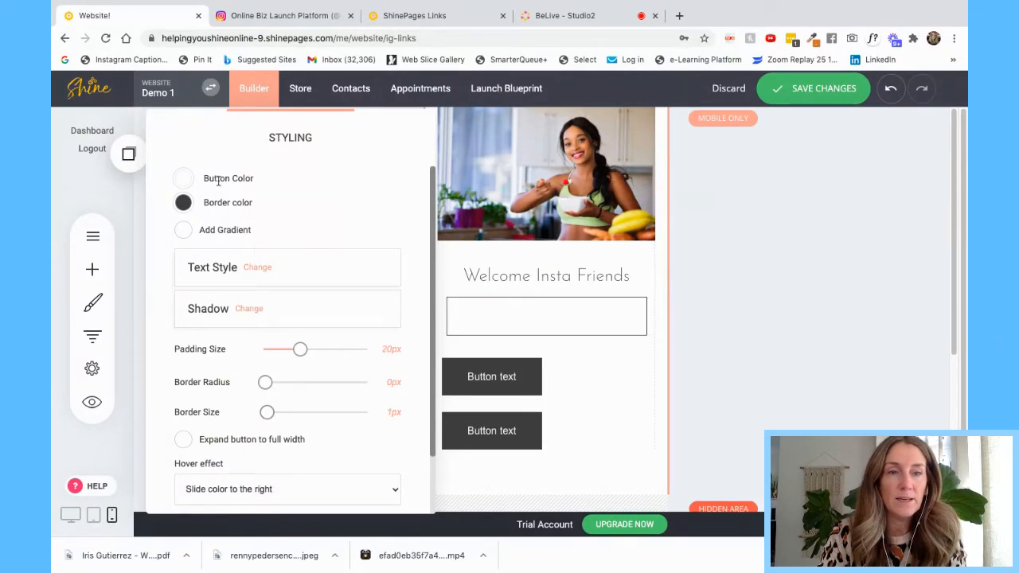
# - Make the button text dark and set the button padding to 14px
pyautogui.click(257, 267)
pyautogui.click(316, 207)
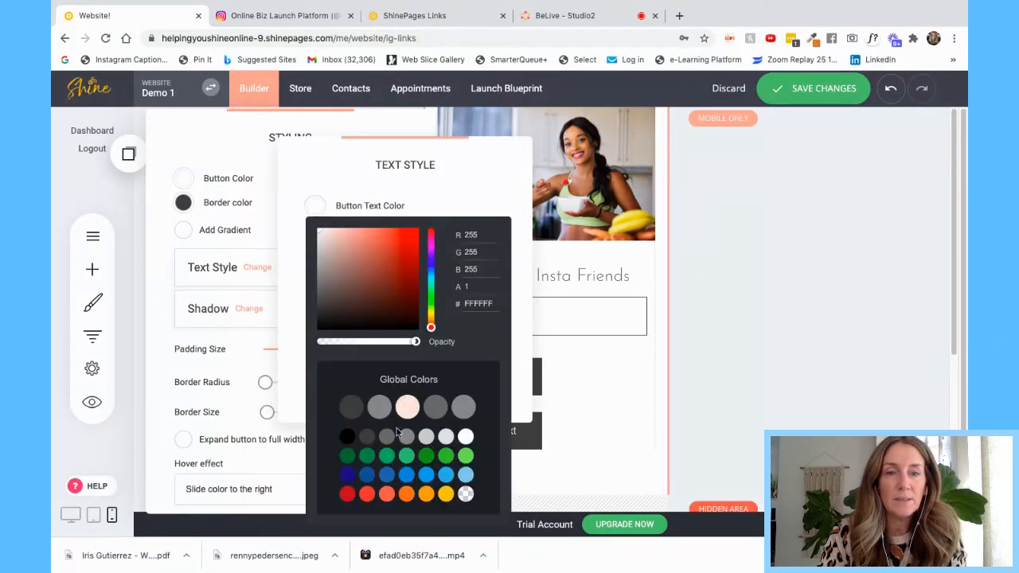
pyautogui.click(348, 406)
pyautogui.click(450, 188)
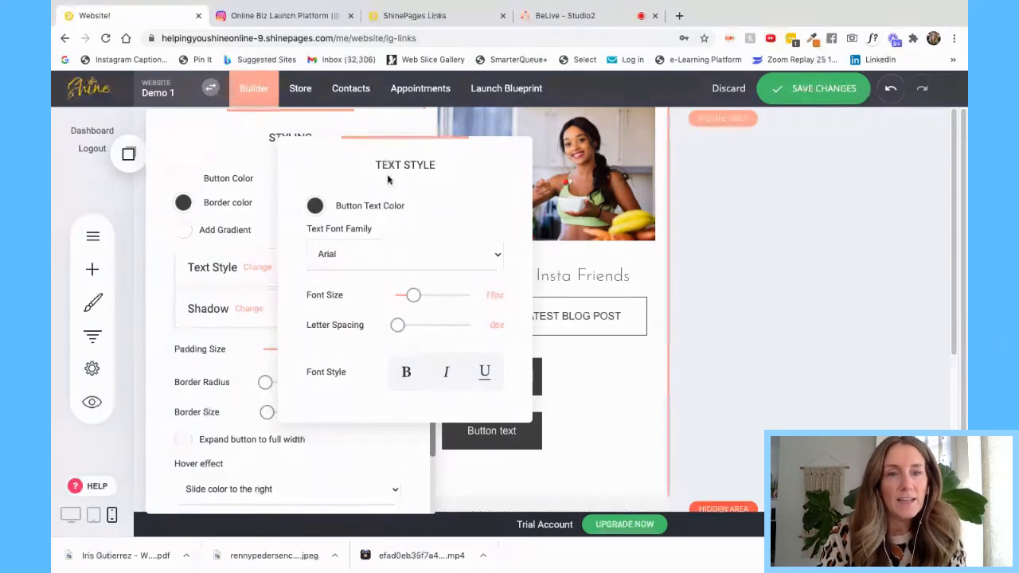
pyautogui.click(250, 164)
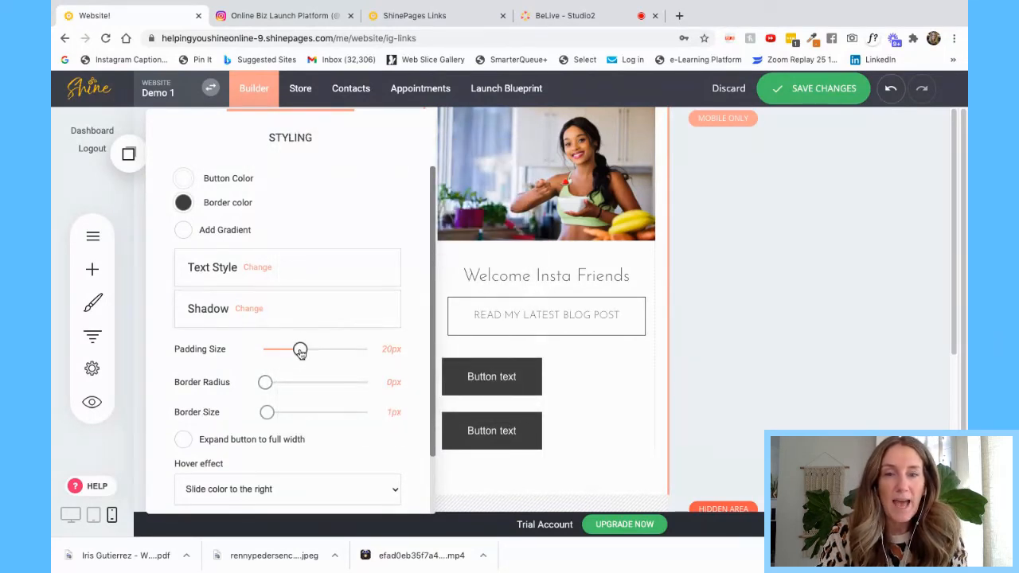
pyautogui.moveTo(299, 351)
pyautogui.mouseDown()
pyautogui.moveTo(387, 342)
pyautogui.moveTo(287, 349)
pyautogui.mouseUp()
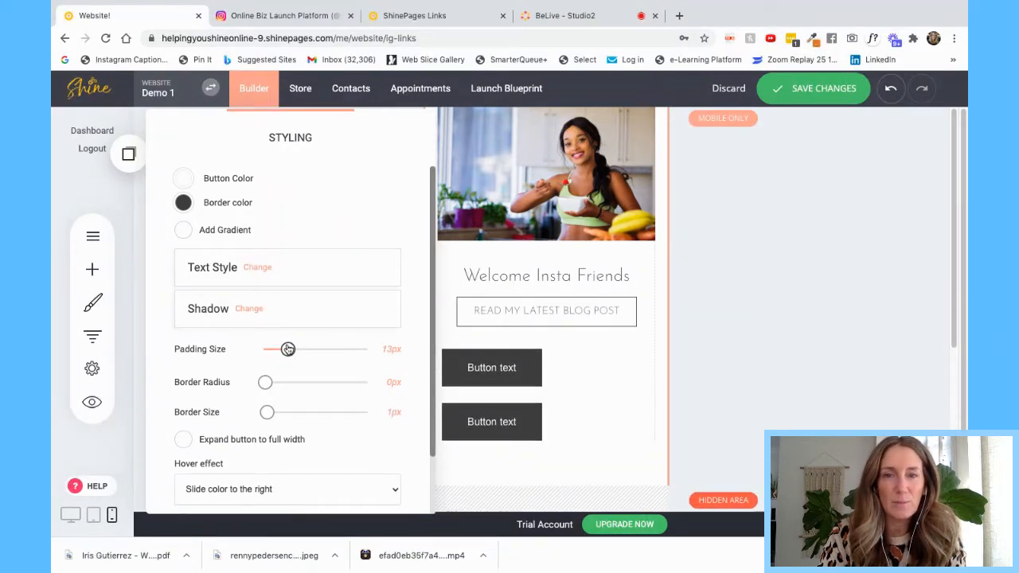
pyautogui.moveTo(288, 348); pyautogui.dragTo(289, 349)
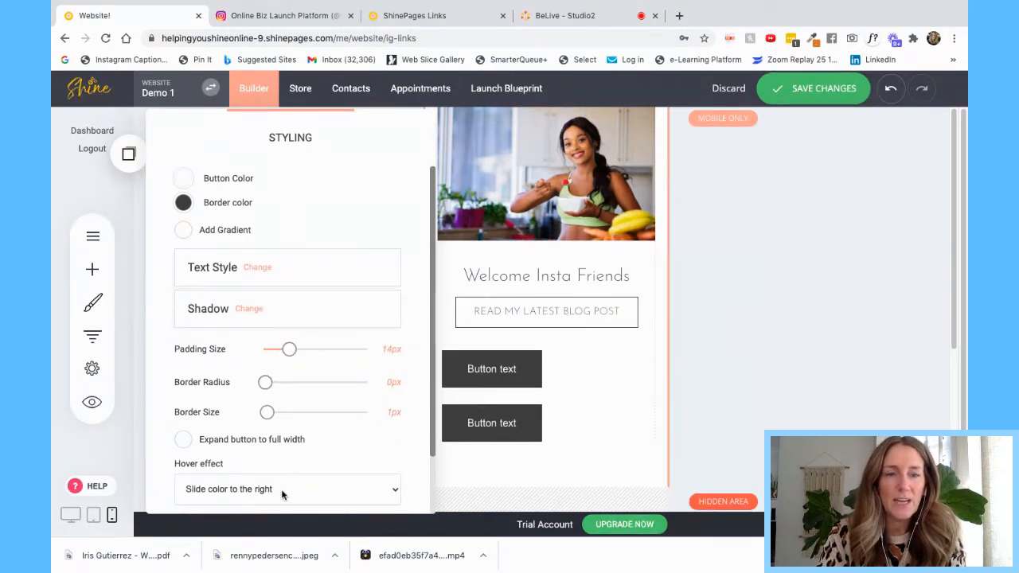
# - Set the hover effect to Fade in with an orange hover colour, then save
pyautogui.click(289, 444)
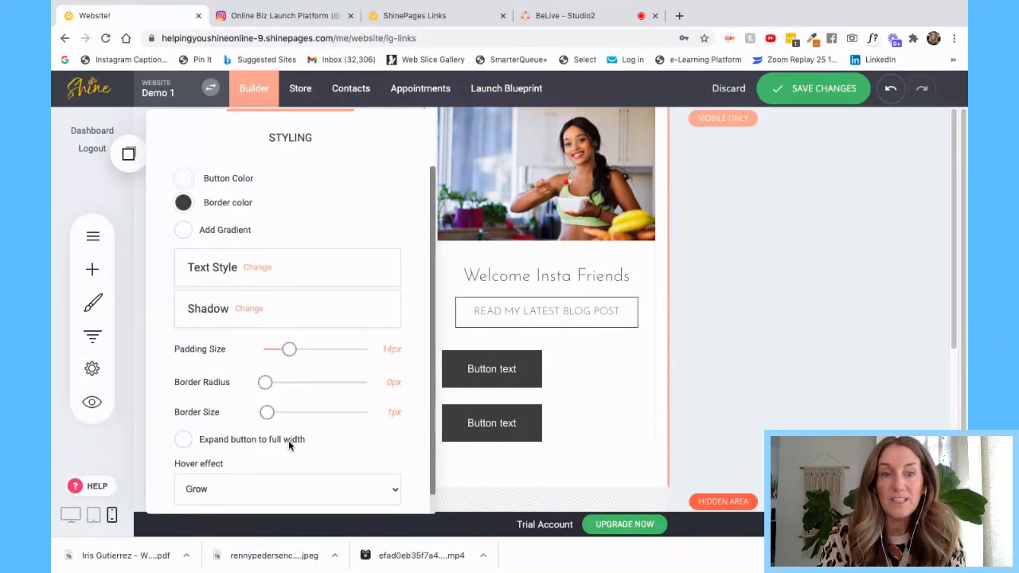
pyautogui.scroll(-1, 298, 453)
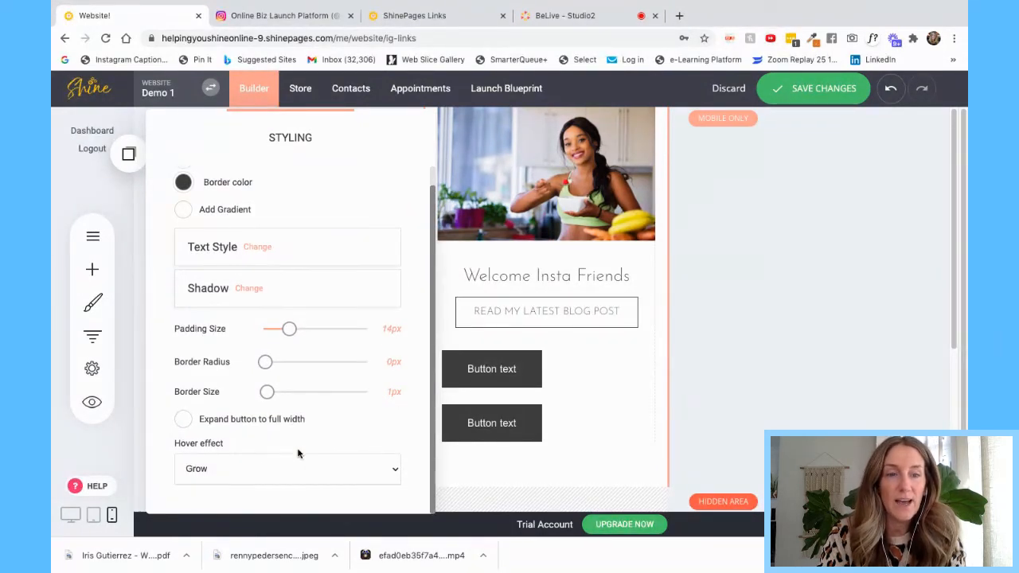
pyautogui.click(247, 482)
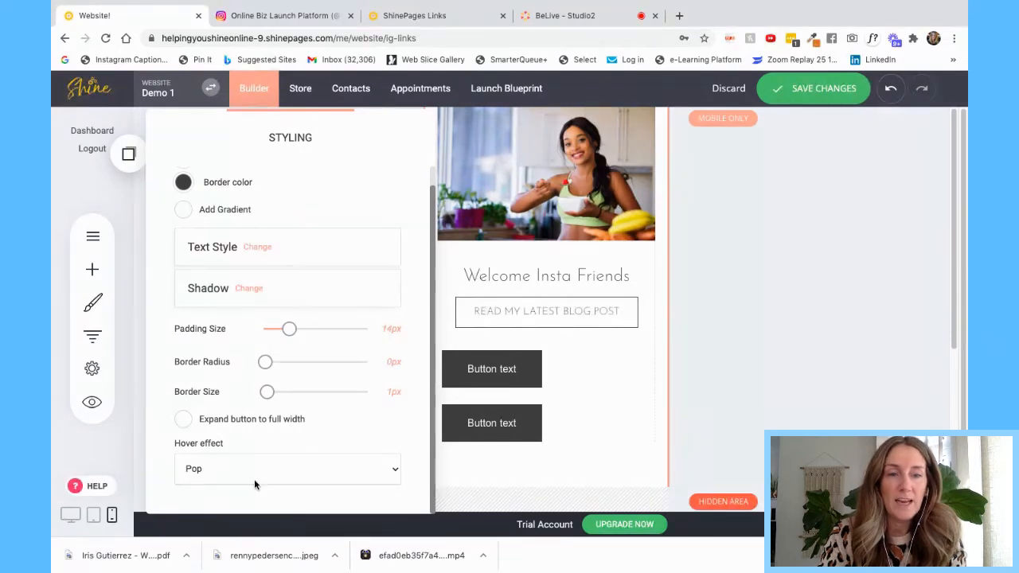
pyautogui.click(254, 492)
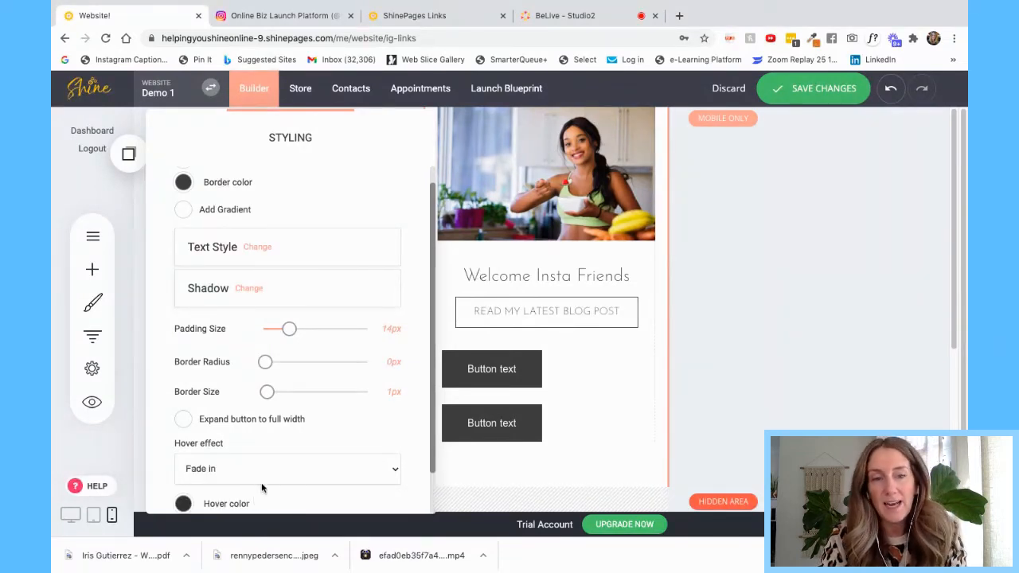
pyautogui.click(185, 500)
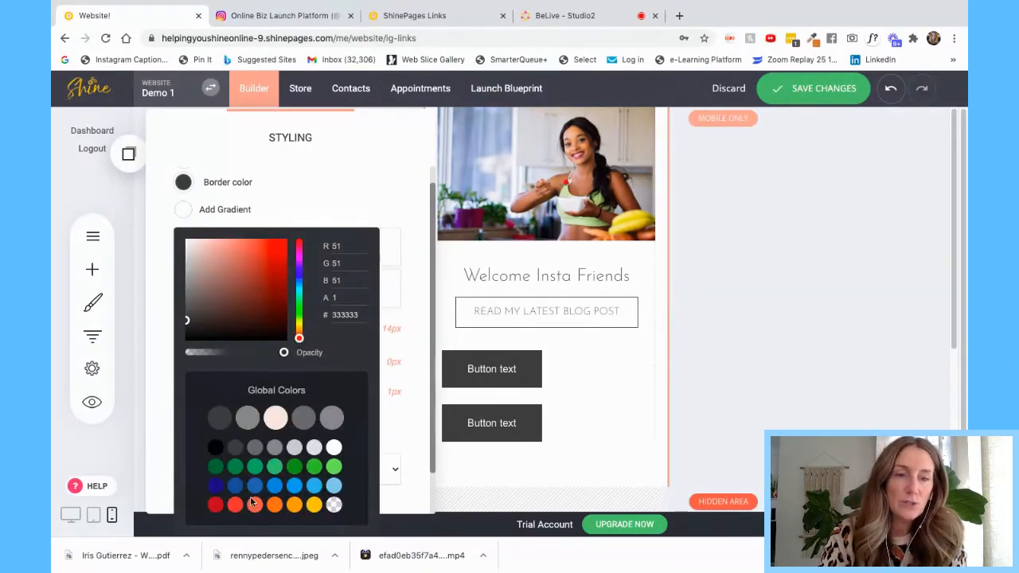
pyautogui.click(278, 506)
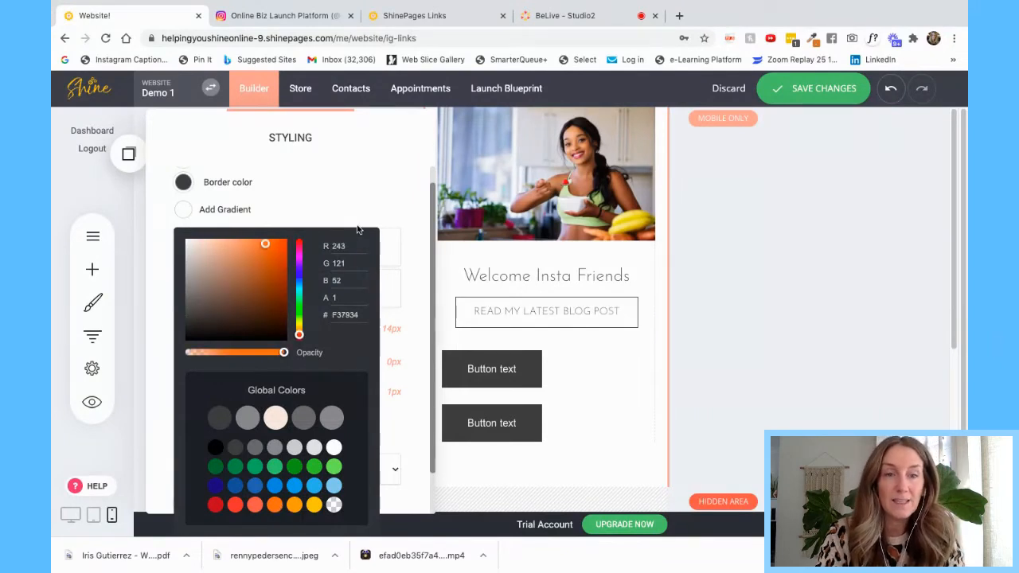
pyautogui.click(356, 188)
pyautogui.click(811, 88)
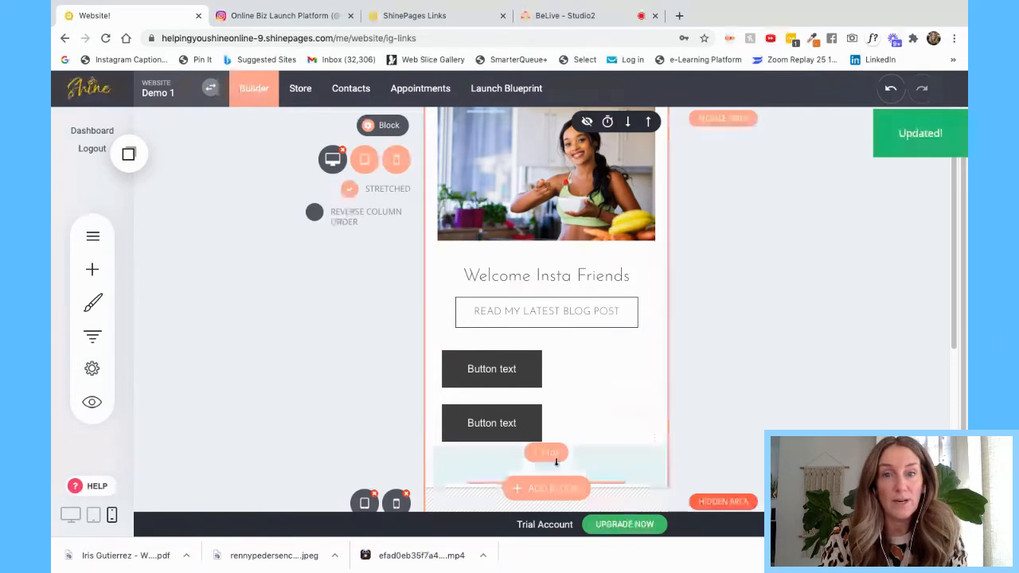
# - Add an Icon widget under the Welcome Insta Friends heading and change it to a heart
pyautogui.click(92, 269)
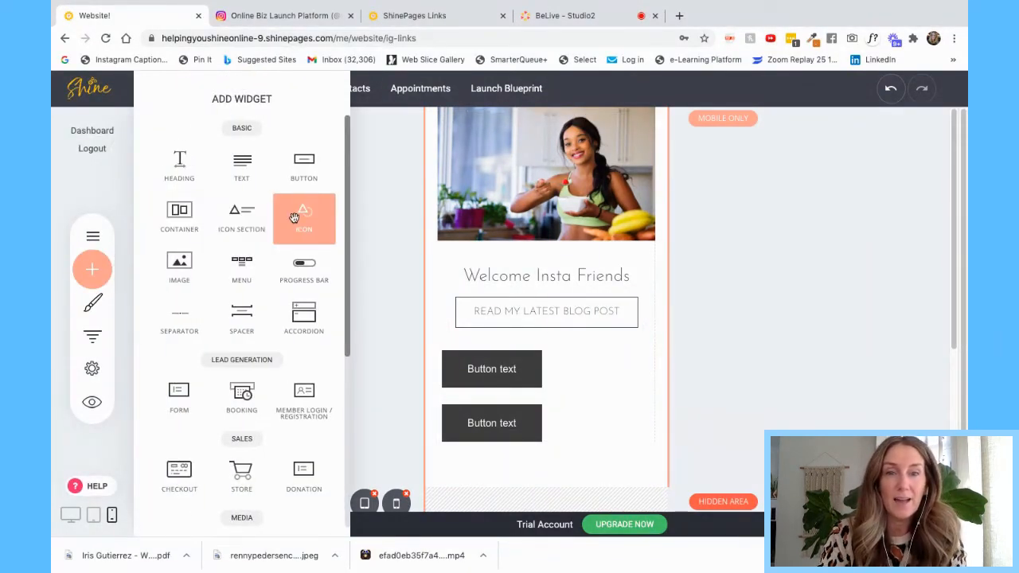
pyautogui.moveTo(299, 216); pyautogui.dragTo(562, 299)
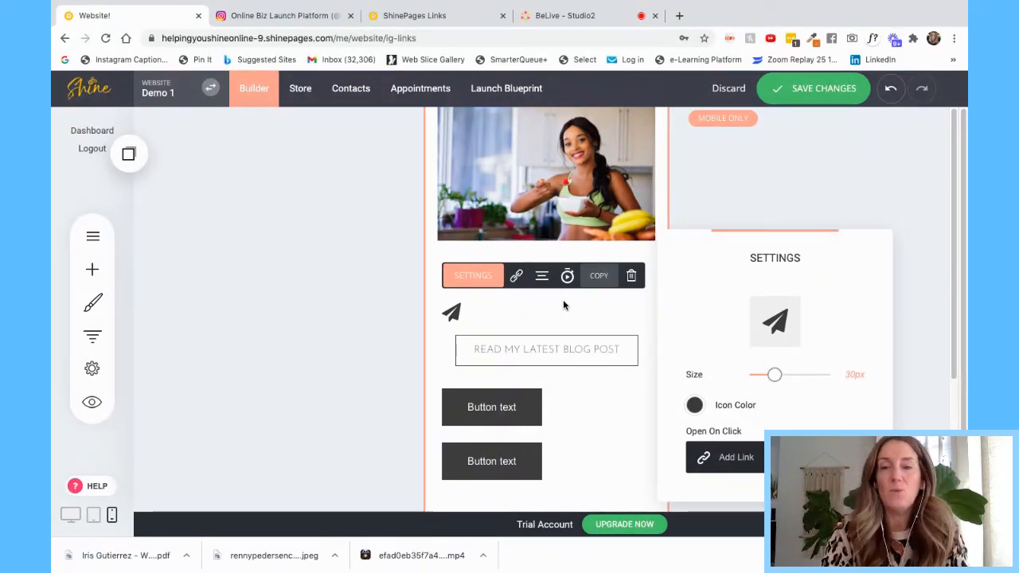
pyautogui.click(755, 324)
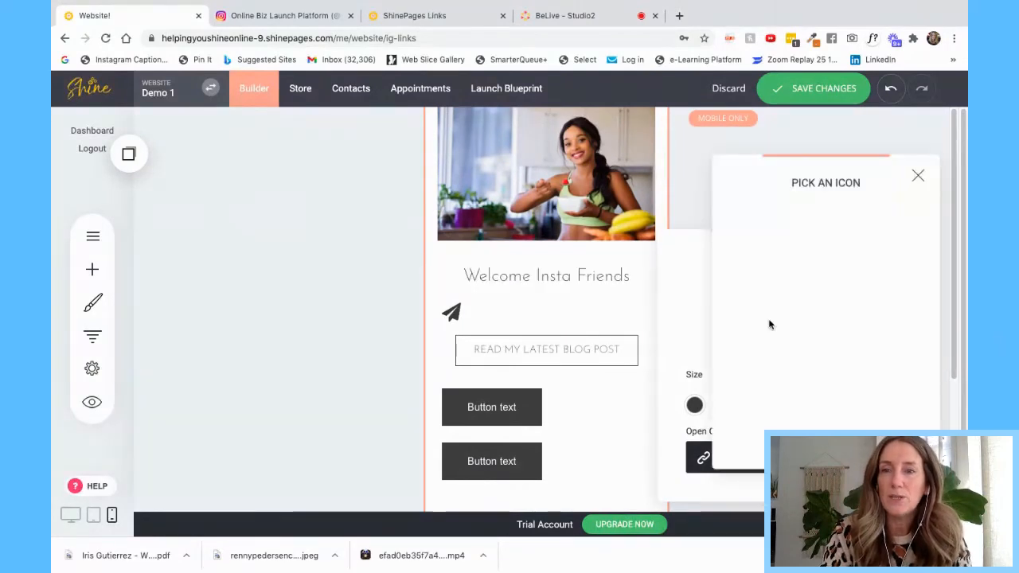
pyautogui.click(866, 284)
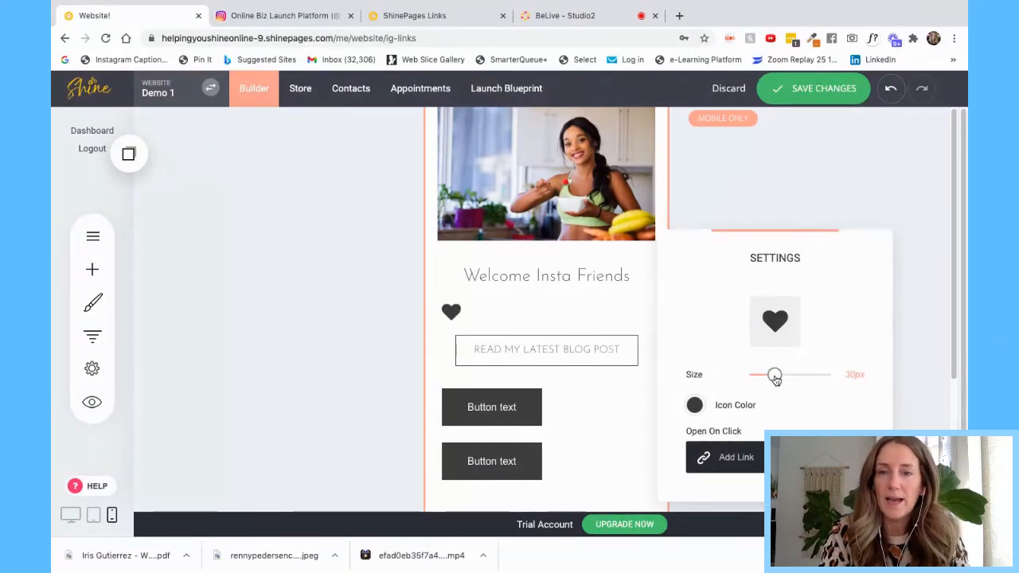
# - Colour the heart icon orange and centre it
pyautogui.click(694, 404)
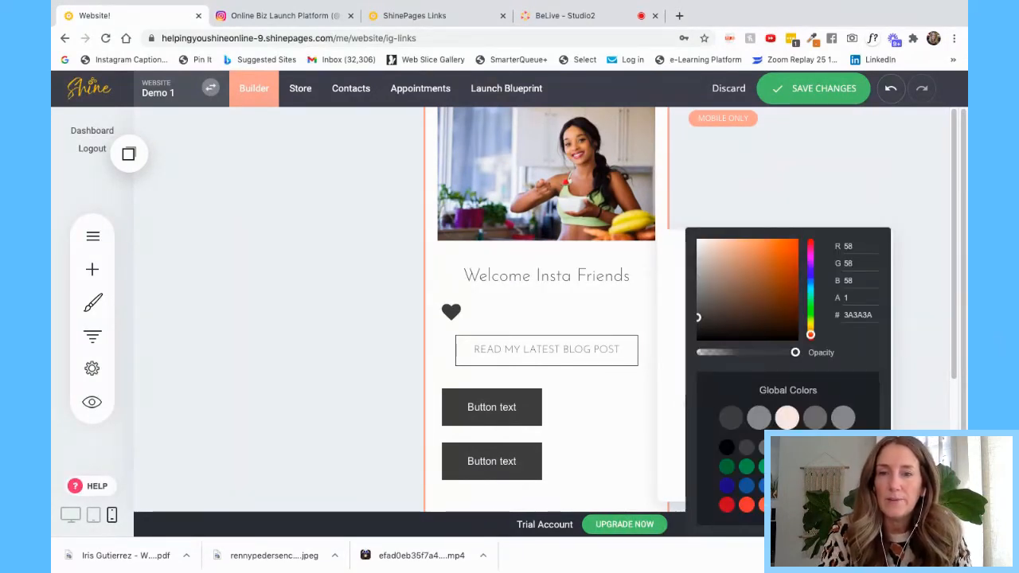
pyautogui.click(746, 504)
pyautogui.click(762, 208)
pyautogui.click(762, 209)
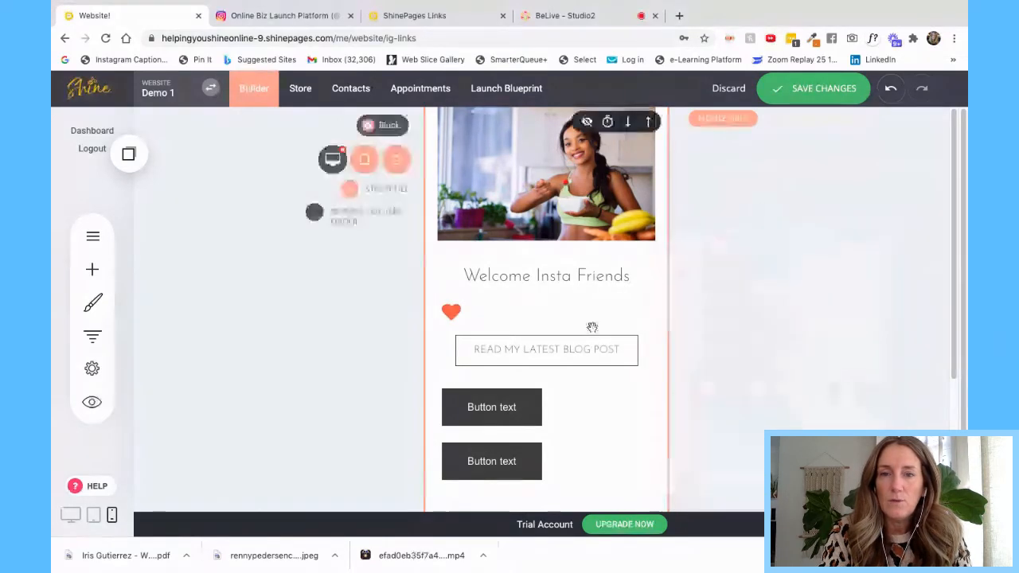
pyautogui.moveTo(486, 311)
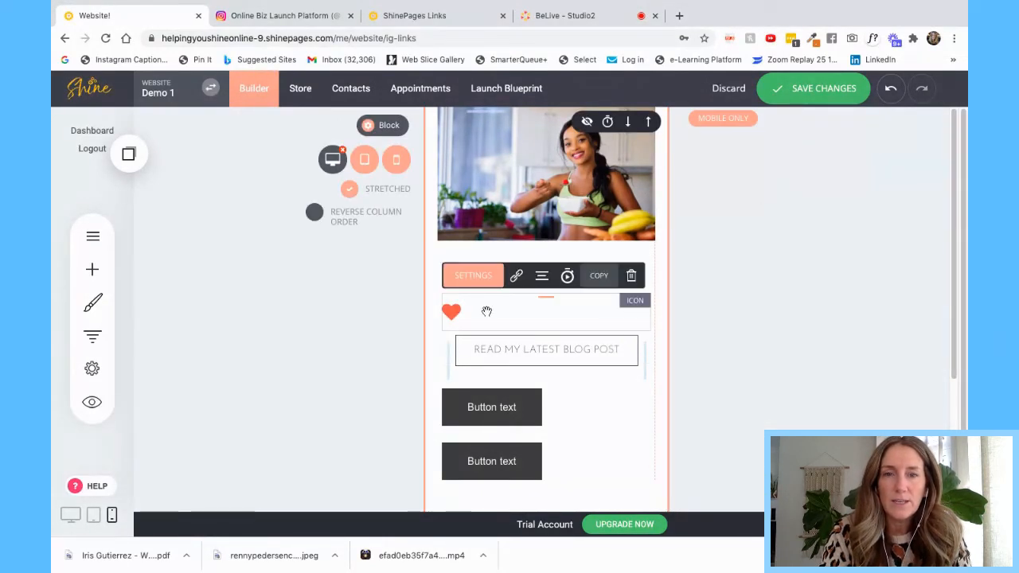
pyautogui.click(542, 276)
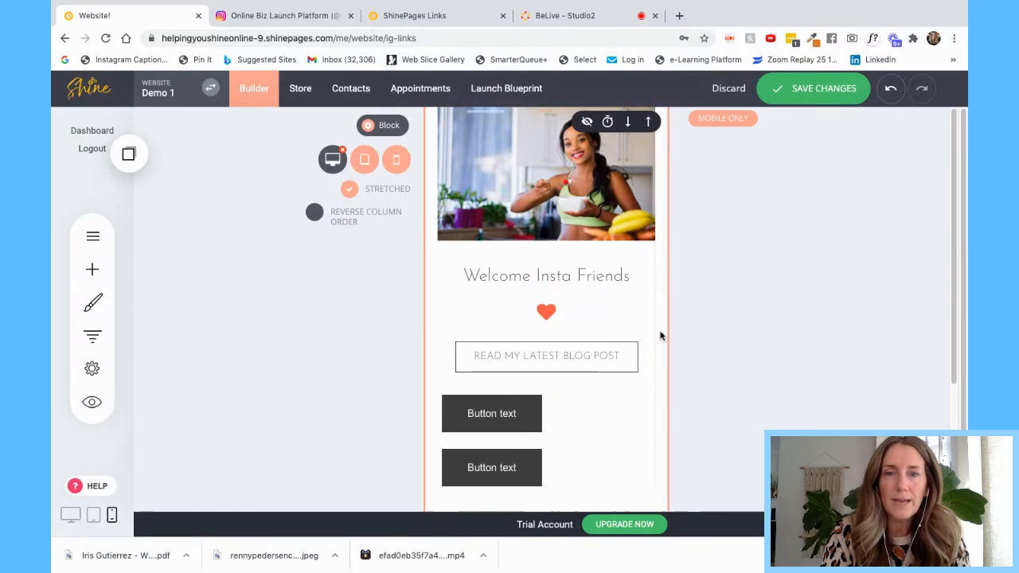
# - Delete both spare 'Button text' buttons
pyautogui.click(499, 415)
pyautogui.click(637, 378)
pyautogui.click(550, 322)
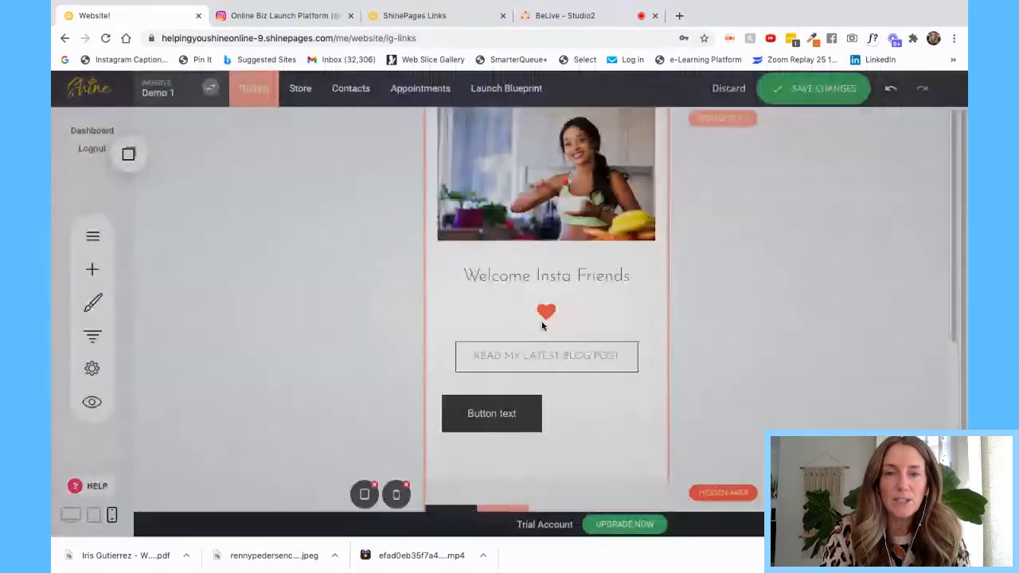
pyautogui.click(517, 414)
pyautogui.click(637, 379)
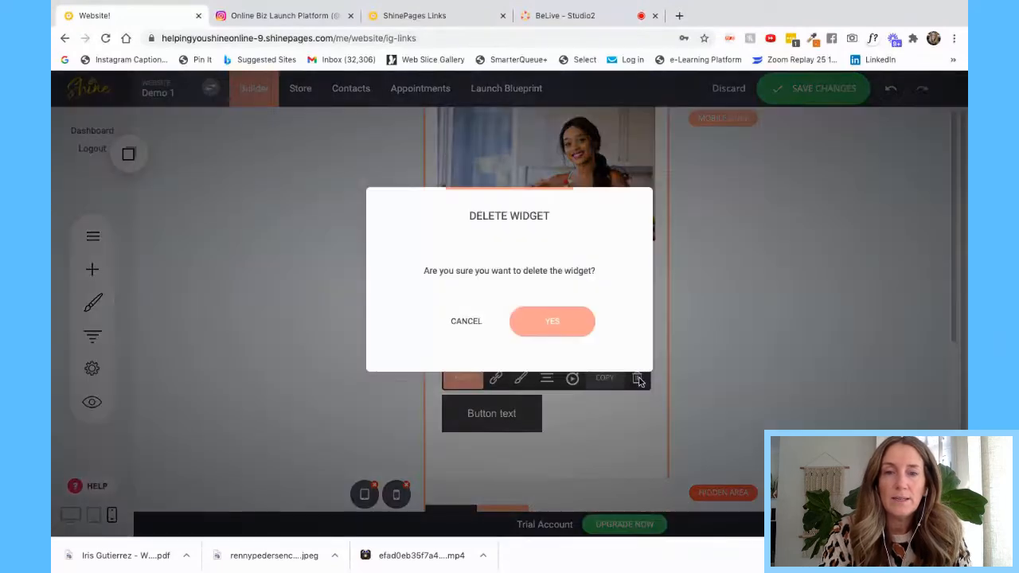
pyautogui.click(552, 323)
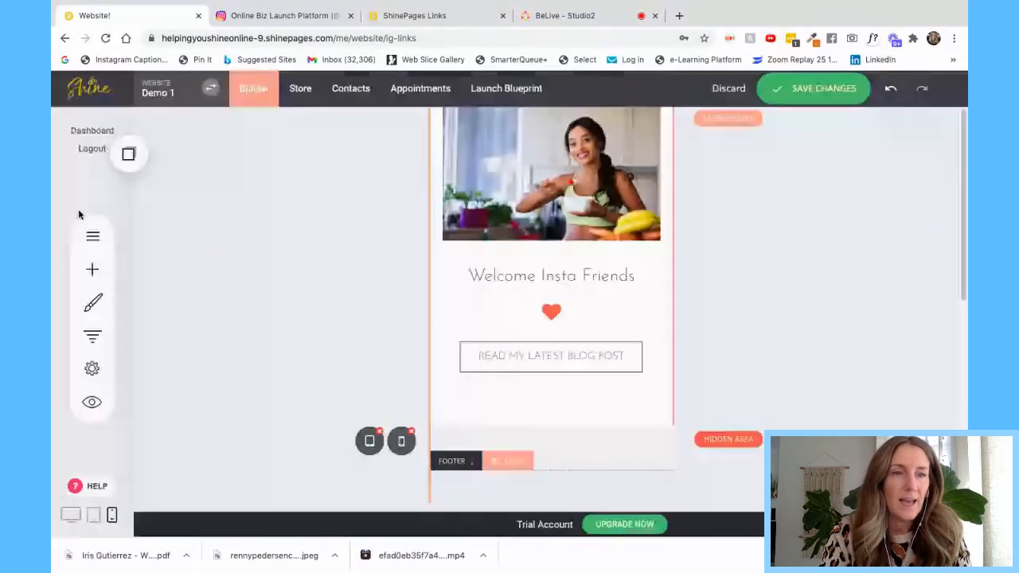
# - Add a Text widget below the blog-post button and select its Lorem ipsum text
pyautogui.click(92, 269)
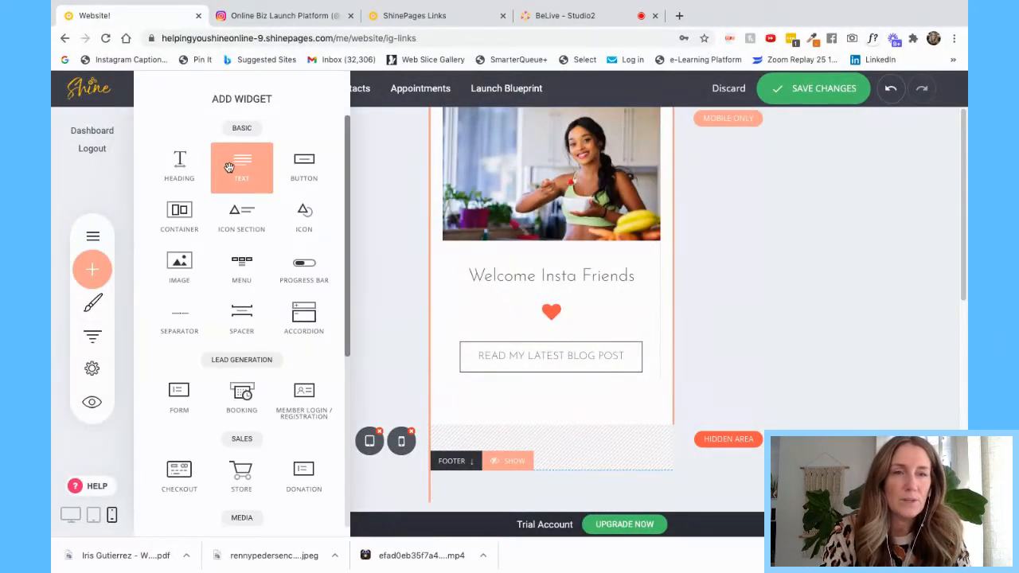
pyautogui.moveTo(216, 164); pyautogui.dragTo(532, 380)
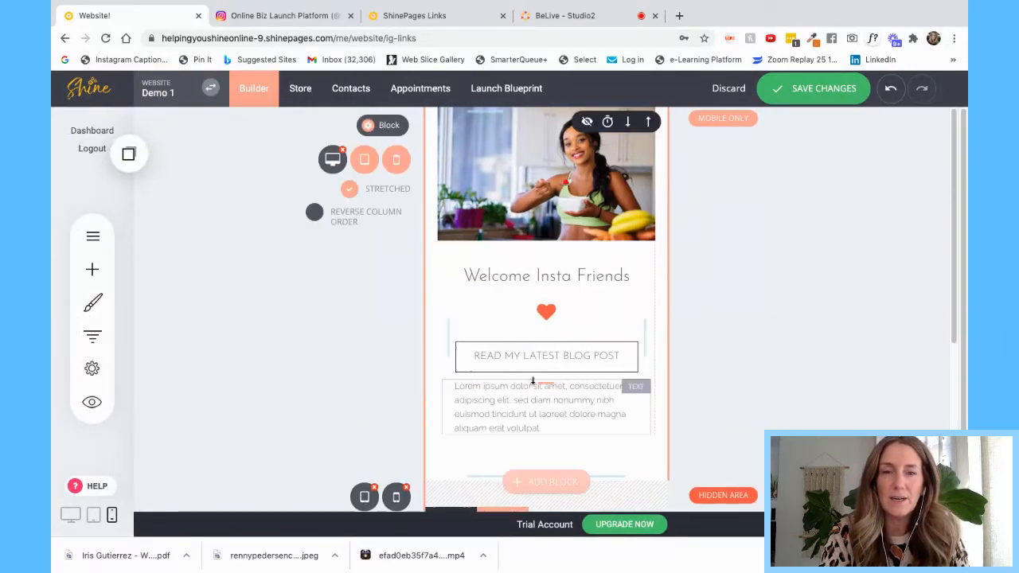
pyautogui.click(518, 437)
pyautogui.moveTo(543, 430); pyautogui.dragTo(444, 393)
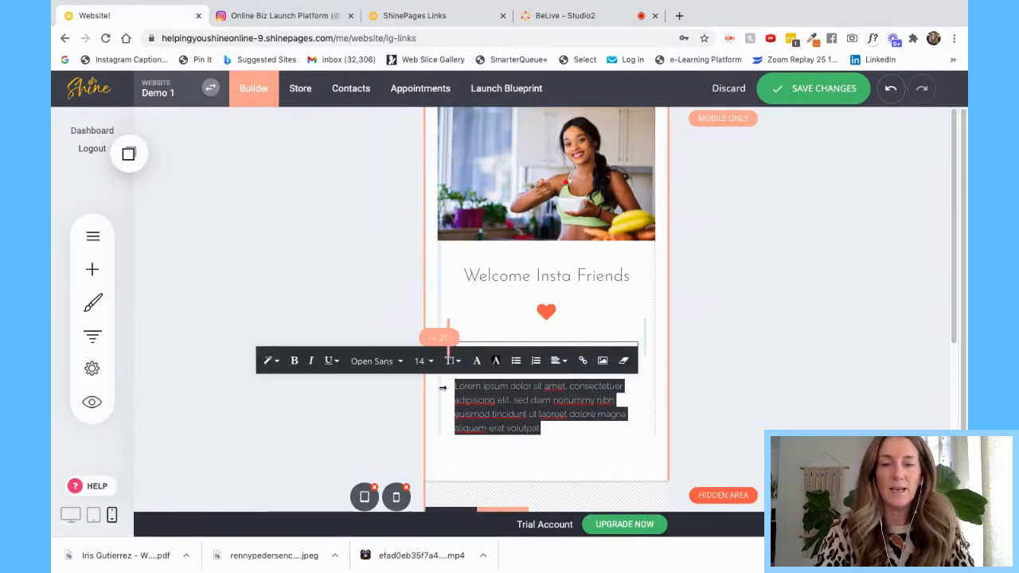
# - Type the line 'CHECK OUT MY FAVORITE DETOX BUNDLE' and try a swatch colour on it
pyautogui.write('CHECK OUT MY F')
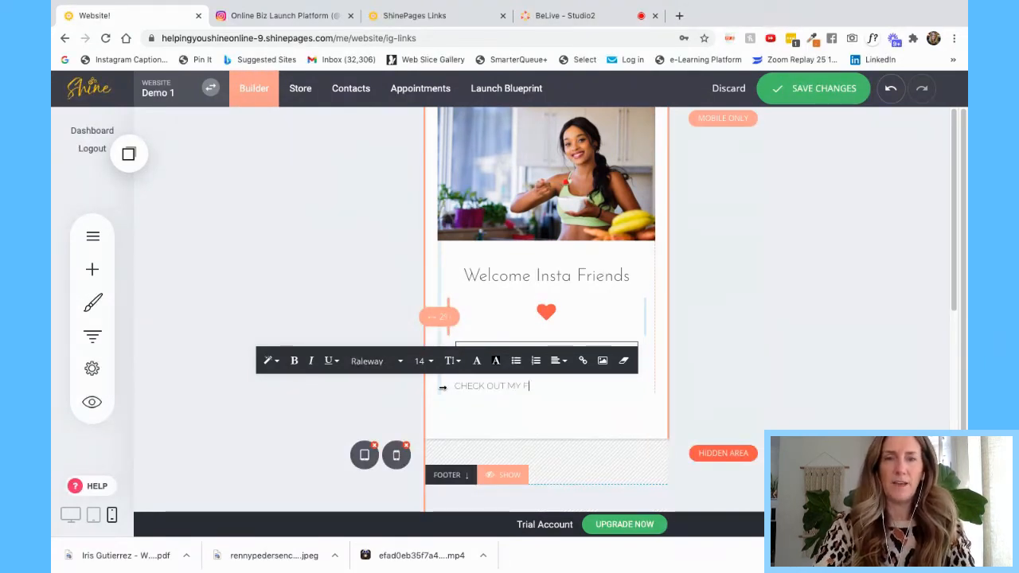
pyautogui.write('ACEB')
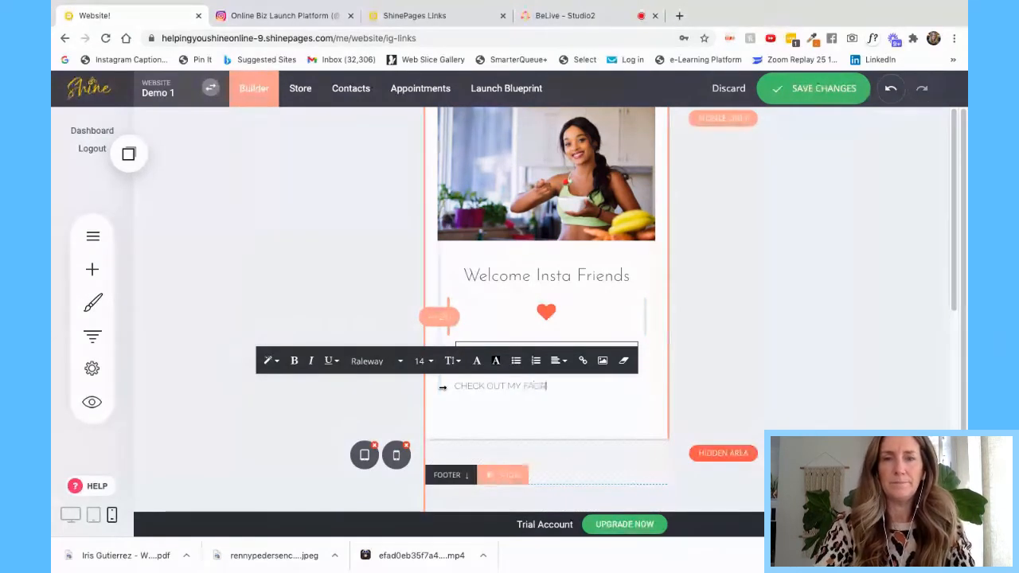
pyautogui.write('ITE')
pyautogui.press('BackSpace')
pyautogui.press('BackSpace')
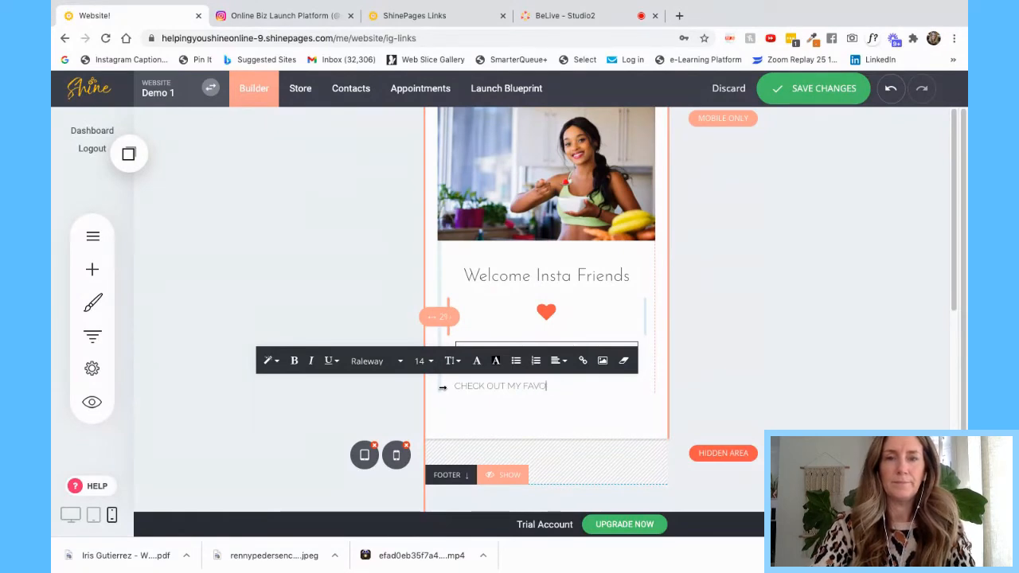
pyautogui.write('RITE D')
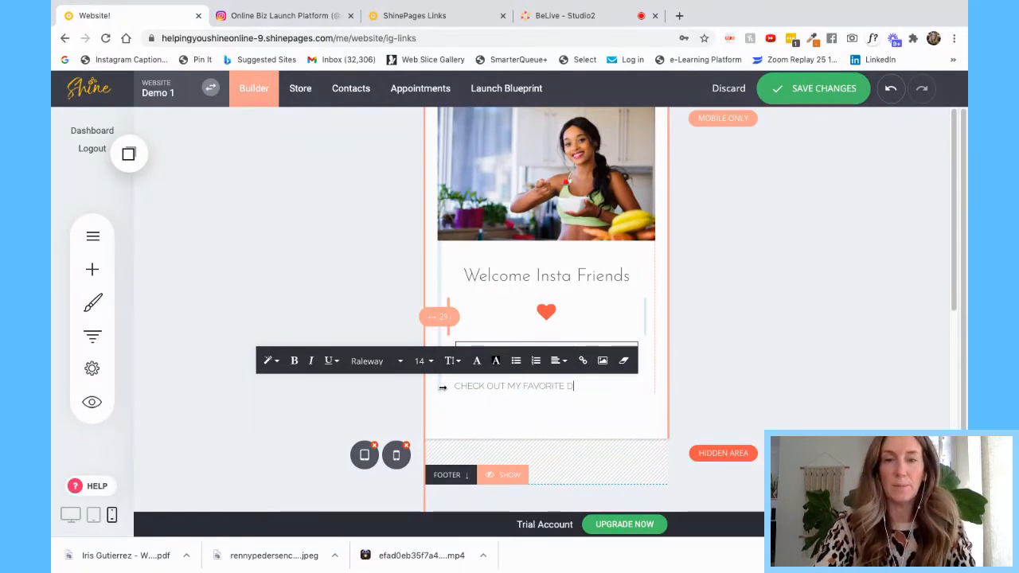
pyautogui.write('ETOC')
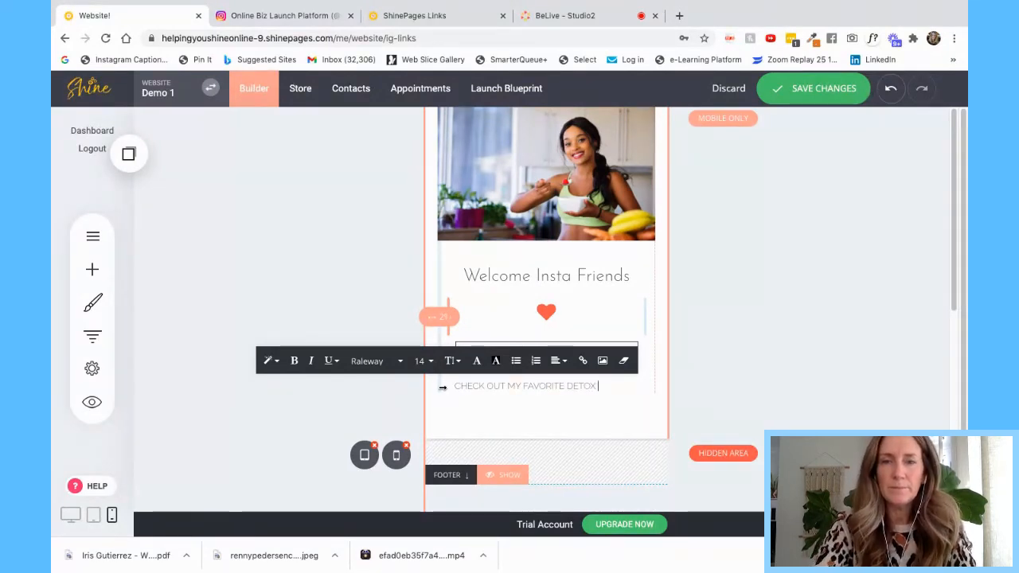
pyautogui.write(' BUNDLE')
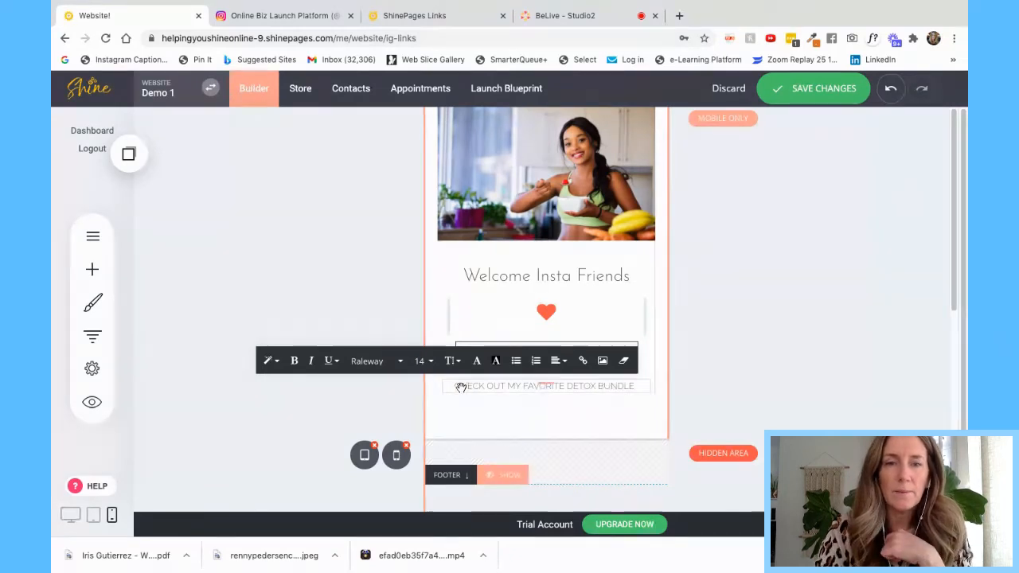
pyautogui.moveTo(454, 386); pyautogui.dragTo(642, 386)
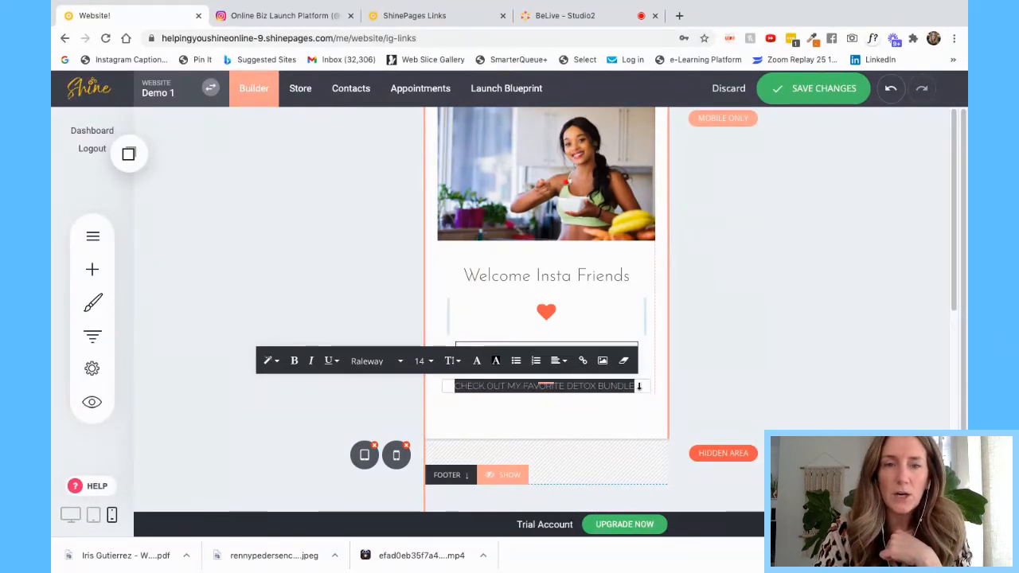
pyautogui.click(478, 361)
pyautogui.click(565, 448)
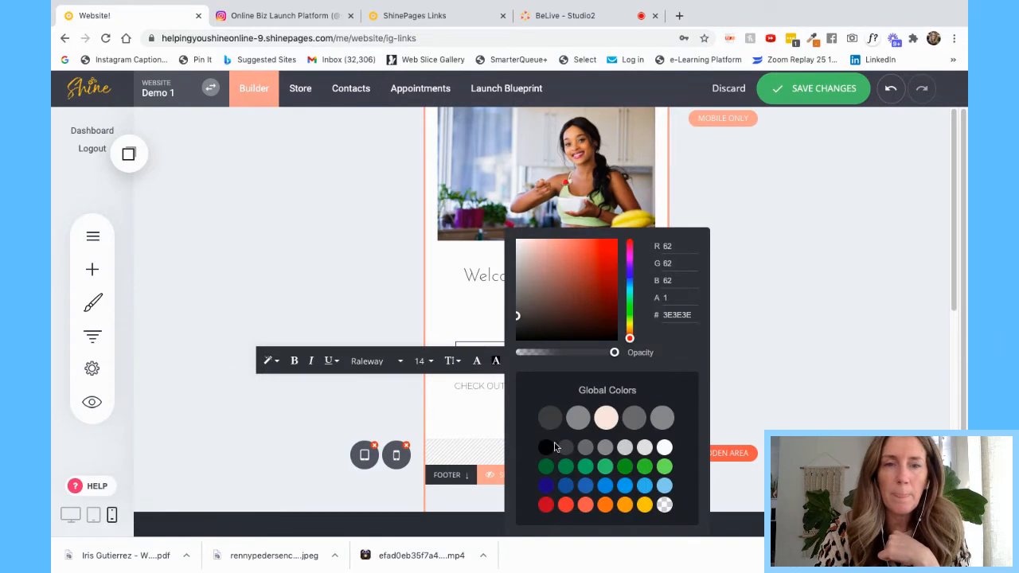
pyautogui.click(296, 364)
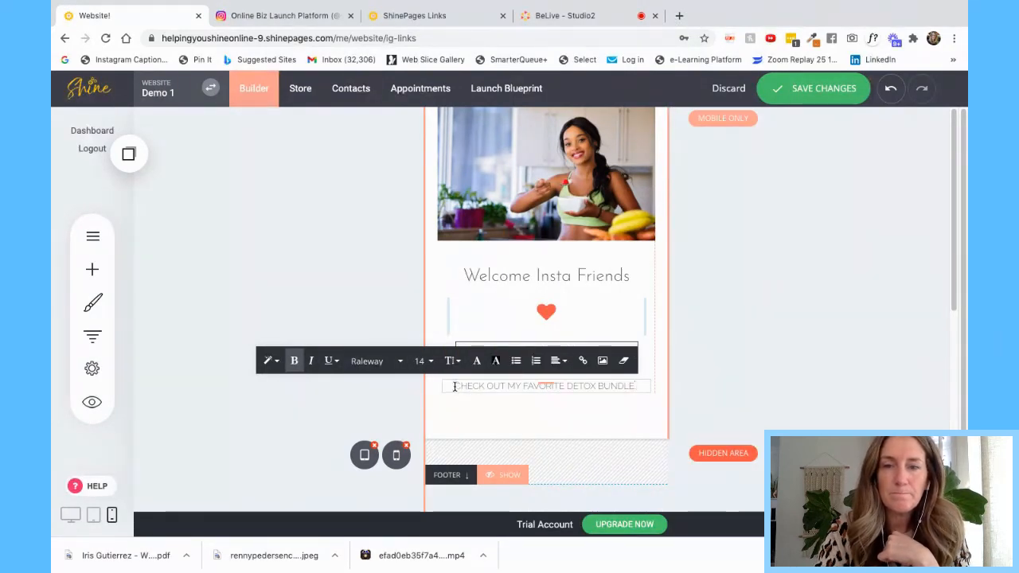
# - Make the detox bundle line black and underlined, then save the page changes
pyautogui.moveTo(455, 386); pyautogui.dragTo(635, 386)
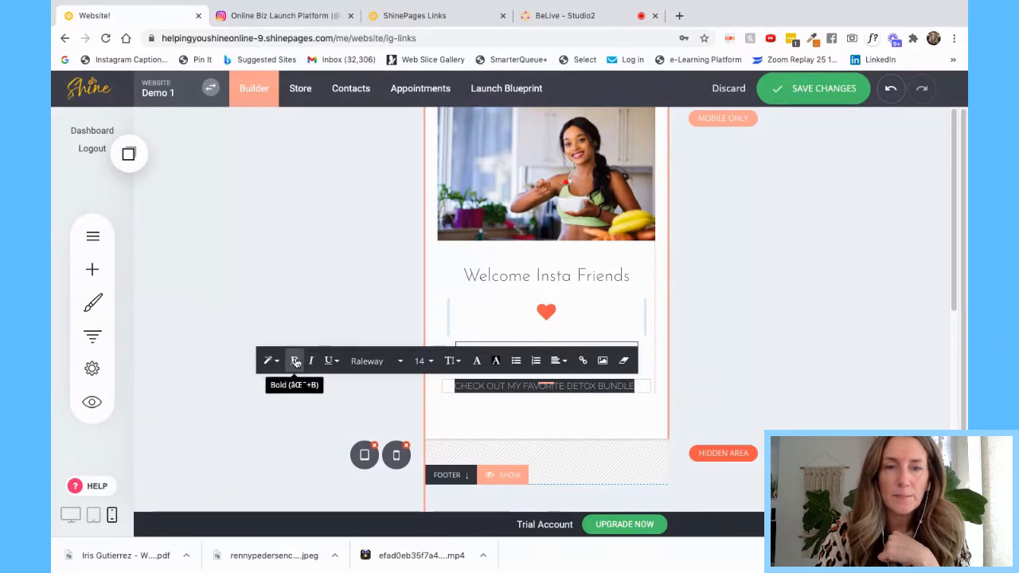
pyautogui.click(477, 360)
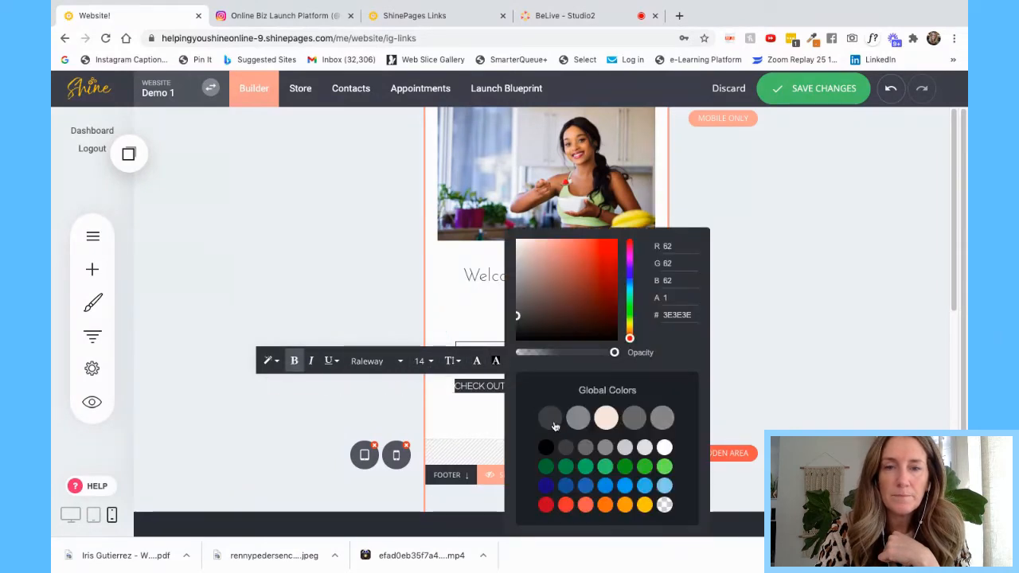
pyautogui.click(546, 448)
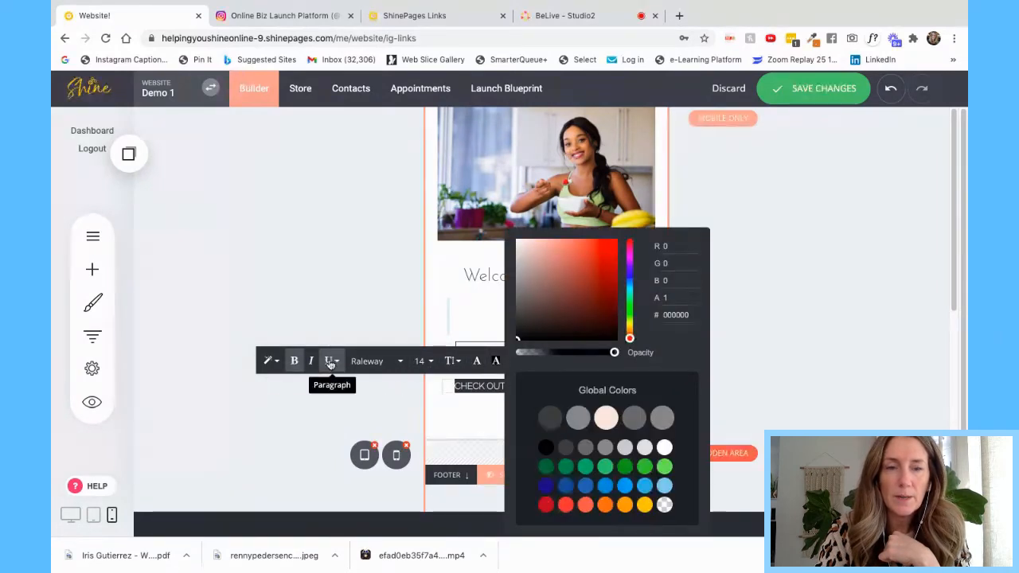
pyautogui.click(336, 361)
pyautogui.click(332, 389)
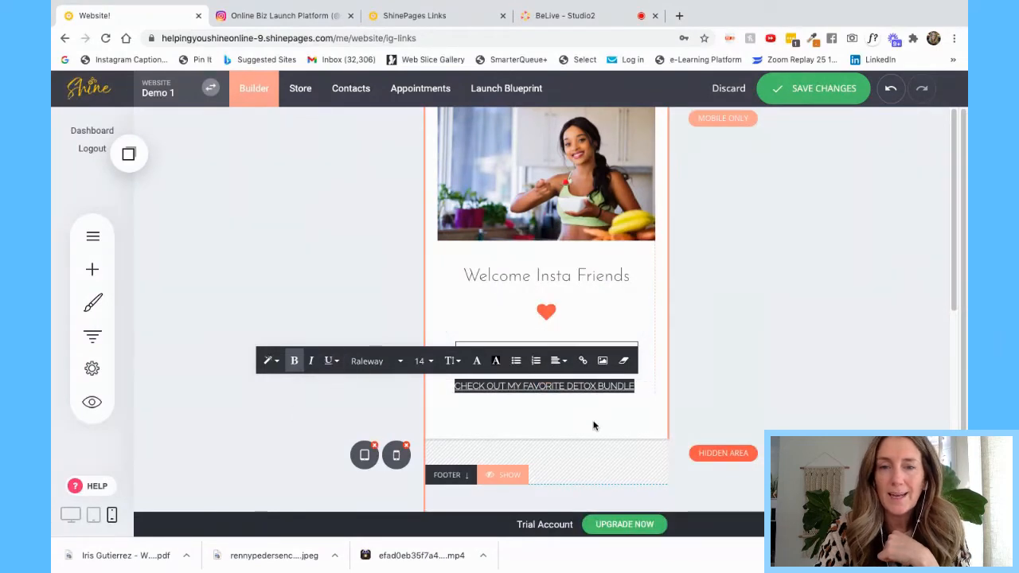
pyautogui.click(755, 393)
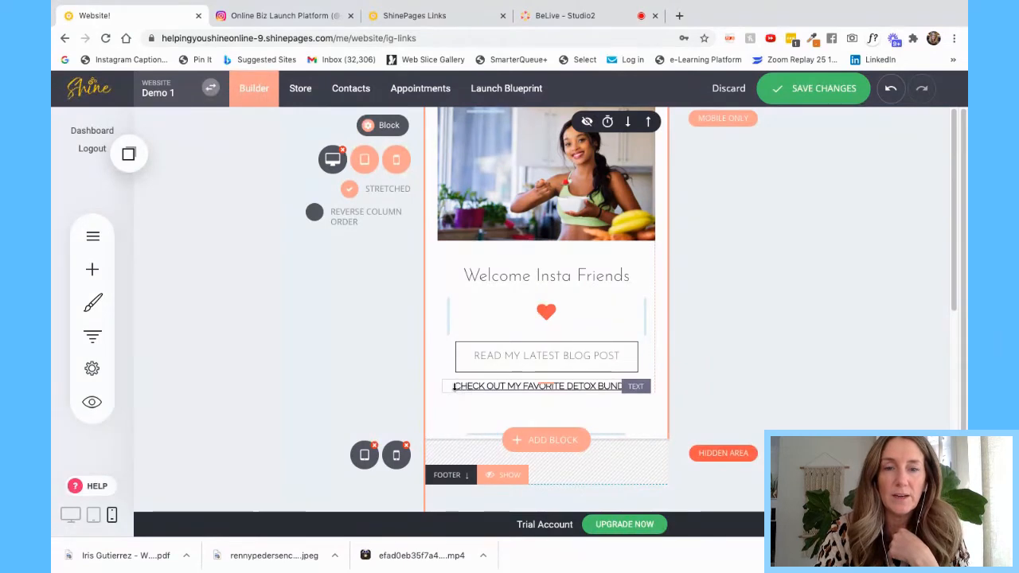
pyautogui.click(843, 91)
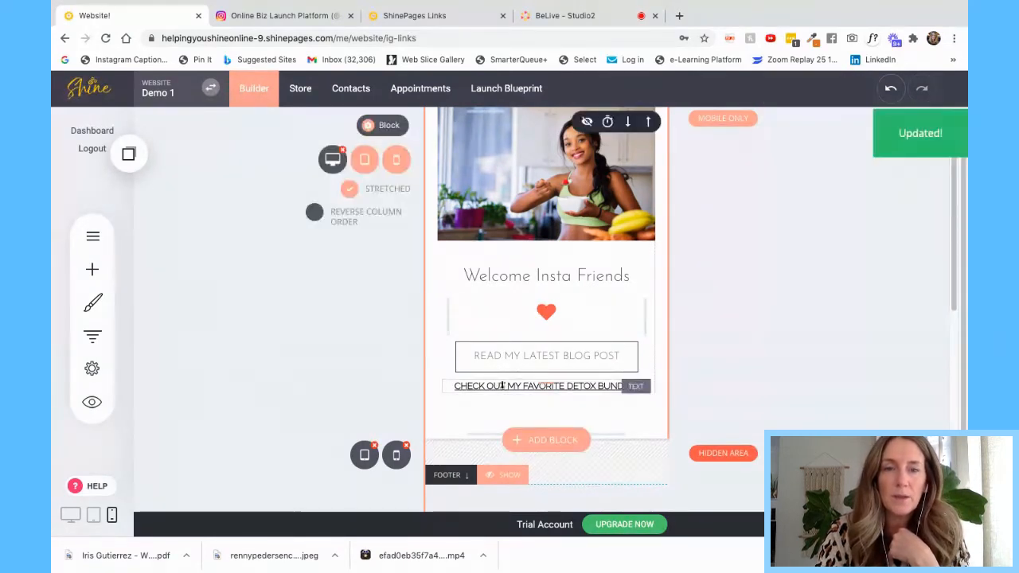
pyautogui.click(452, 387)
# - Select the detox bundle text and open its link options, viewing the Store, Funnel and External Link tabs
pyautogui.click(458, 364)
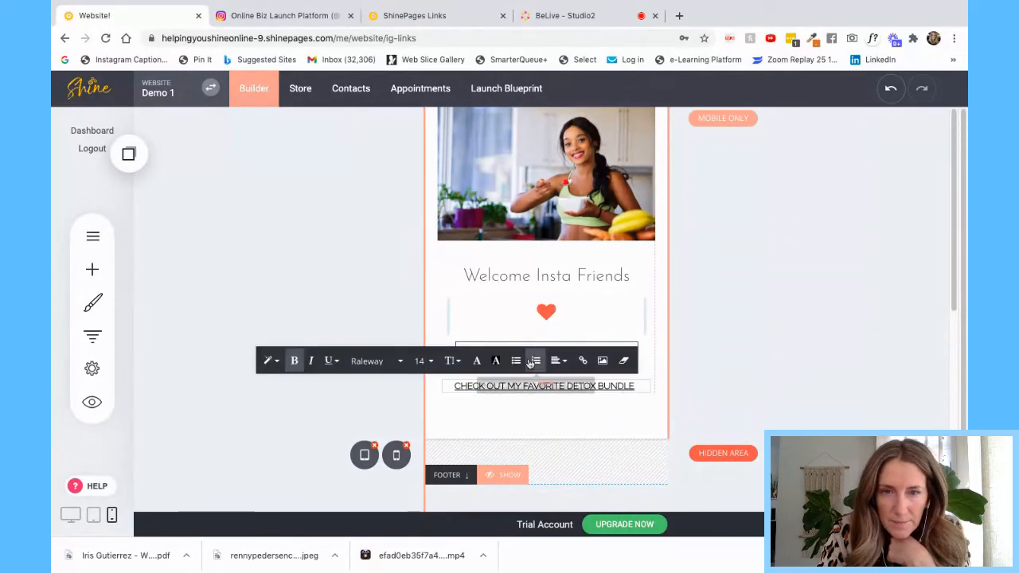
pyautogui.moveTo(455, 387); pyautogui.dragTo(635, 387)
pyautogui.click(583, 360)
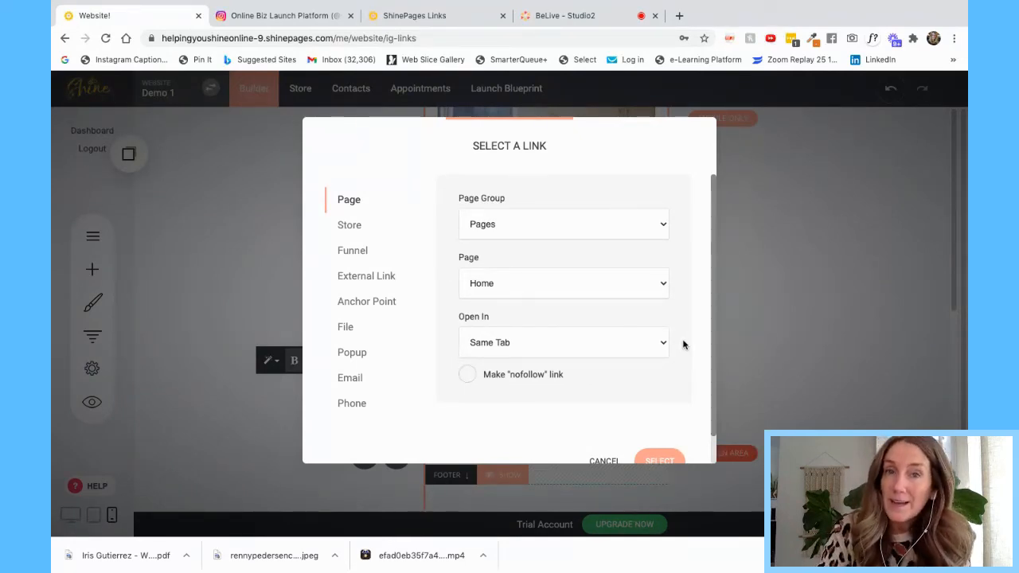
pyautogui.click(350, 225)
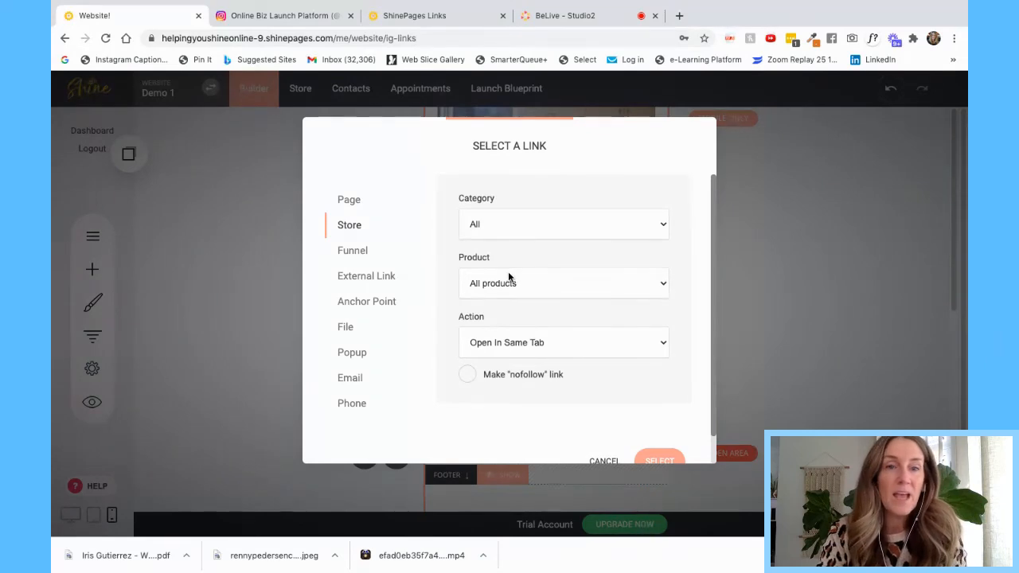
pyautogui.click(356, 253)
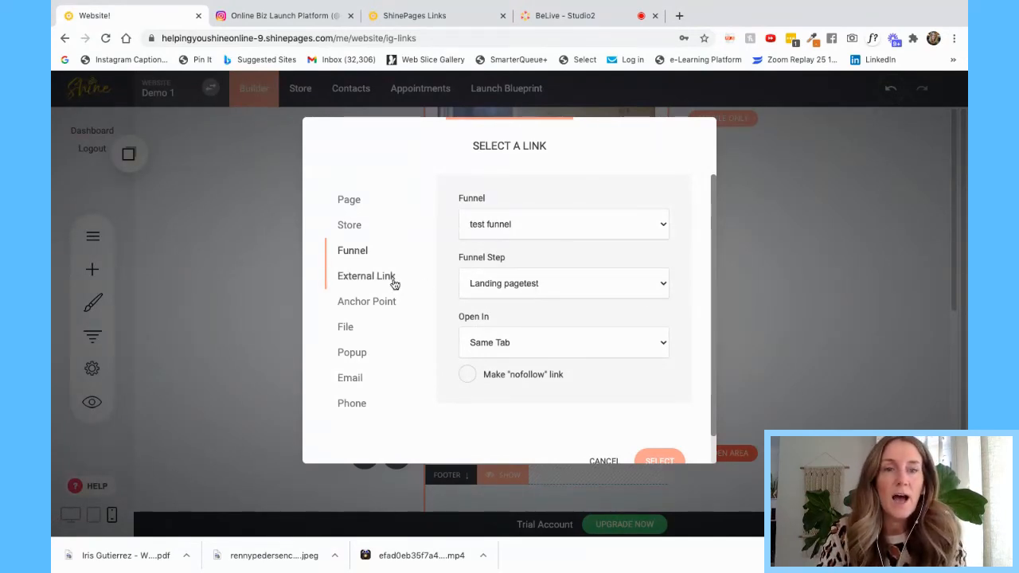
pyautogui.click(364, 279)
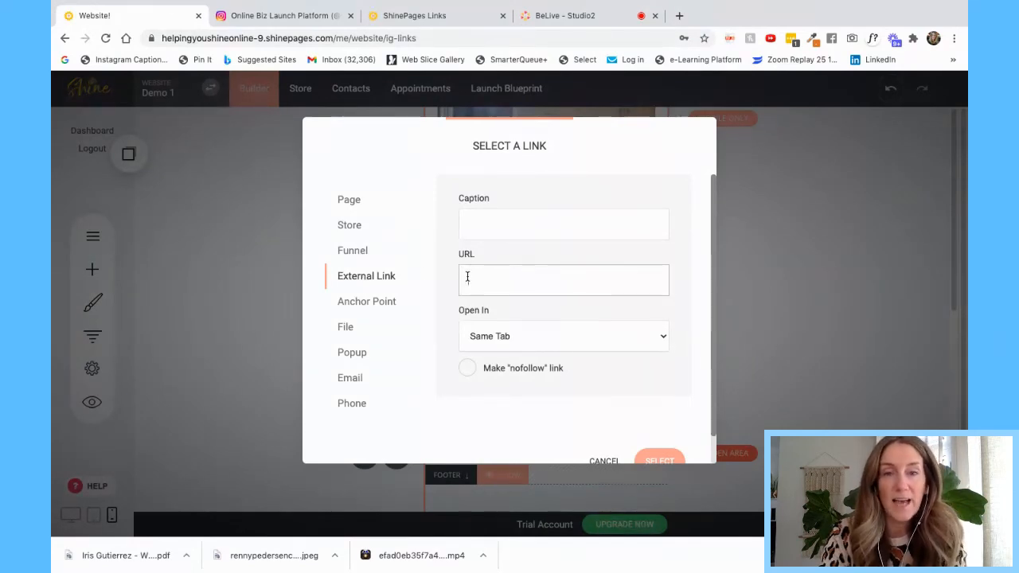
# - Look through the File link options and the uploaded files, then the Email options
pyautogui.click(345, 327)
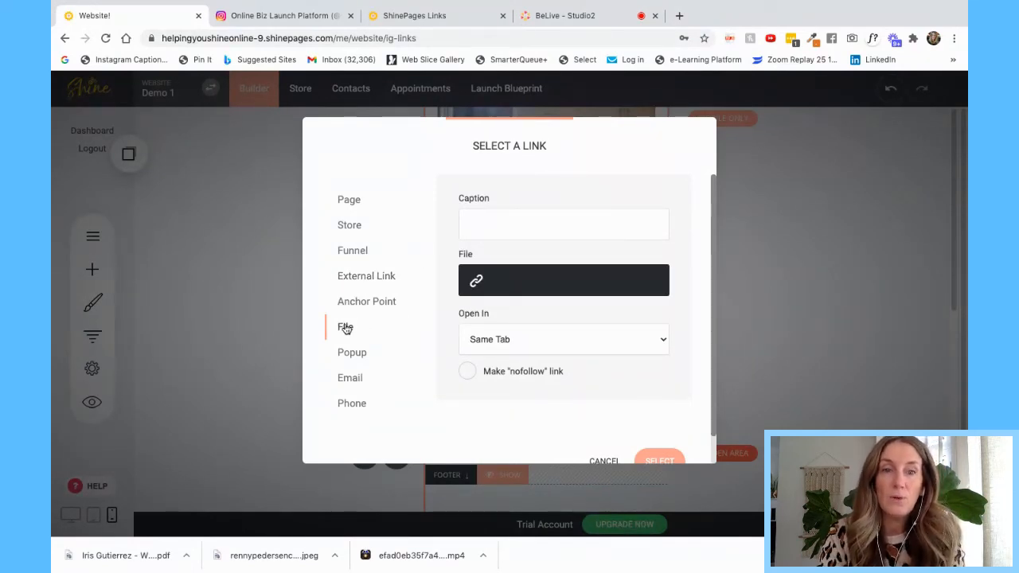
pyautogui.click(476, 280)
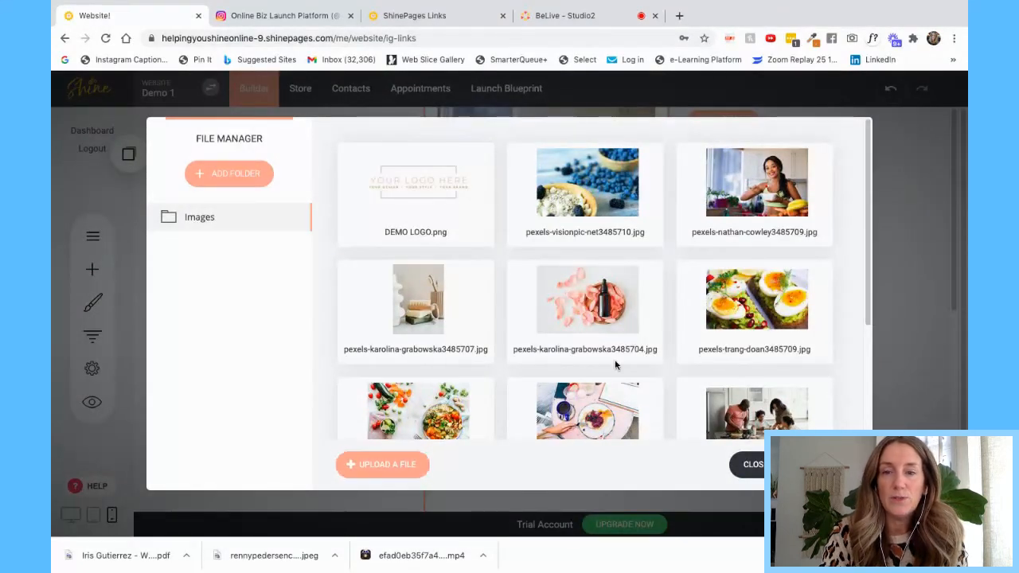
pyautogui.click(750, 464)
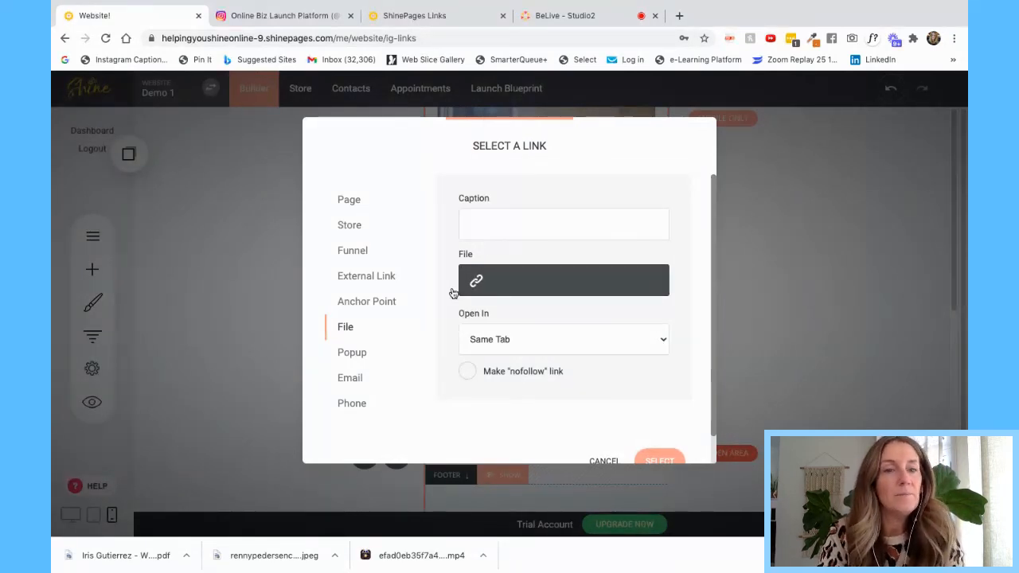
pyautogui.click(348, 379)
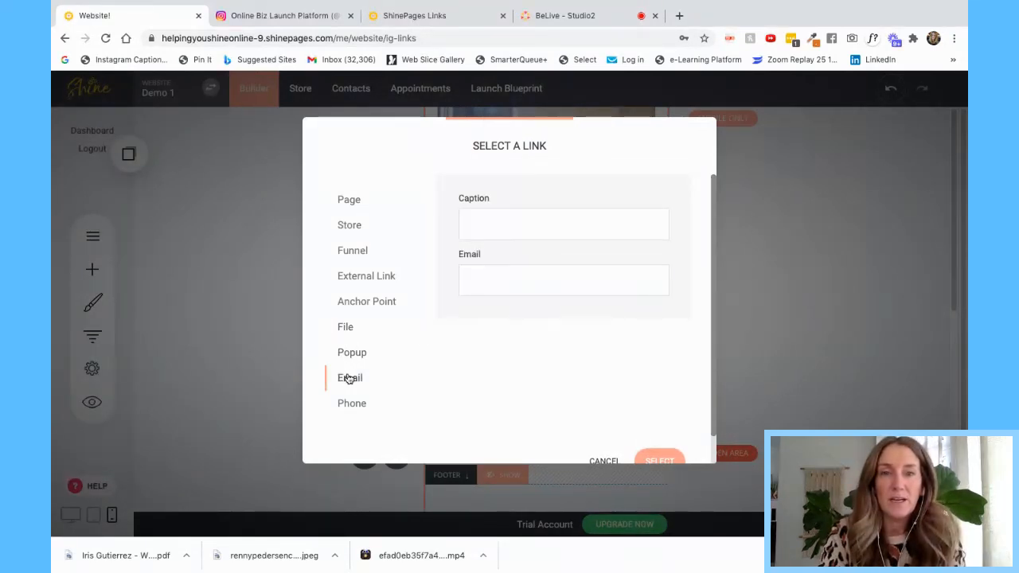
# - Link the detox bundle text to a phone number, then deselect it
pyautogui.click(352, 404)
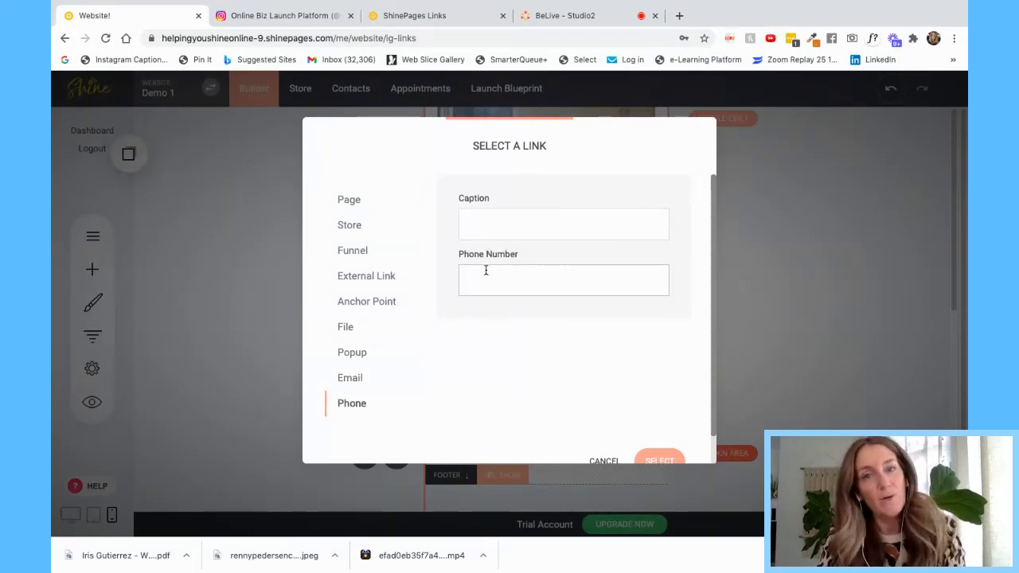
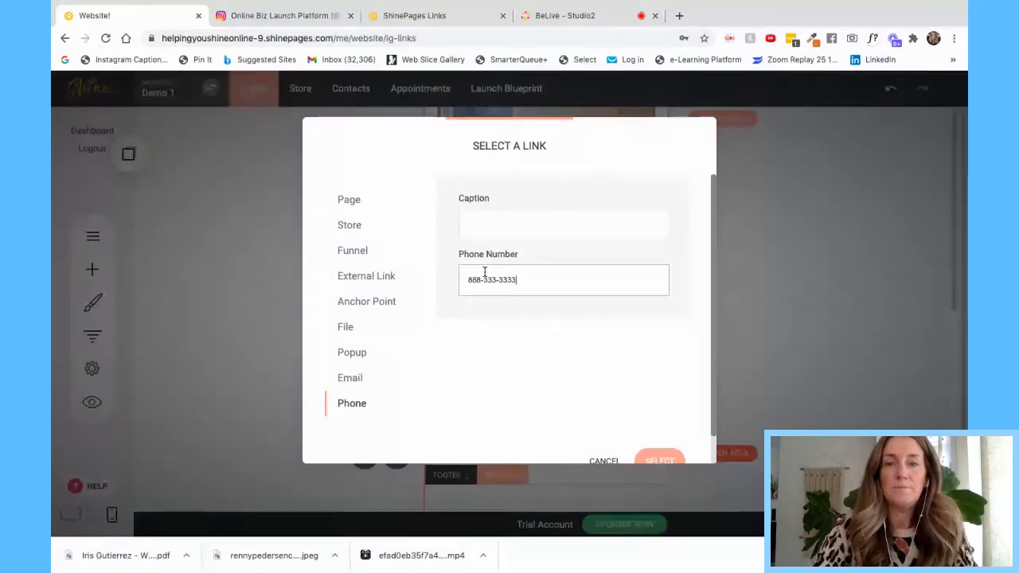
pyautogui.click(655, 460)
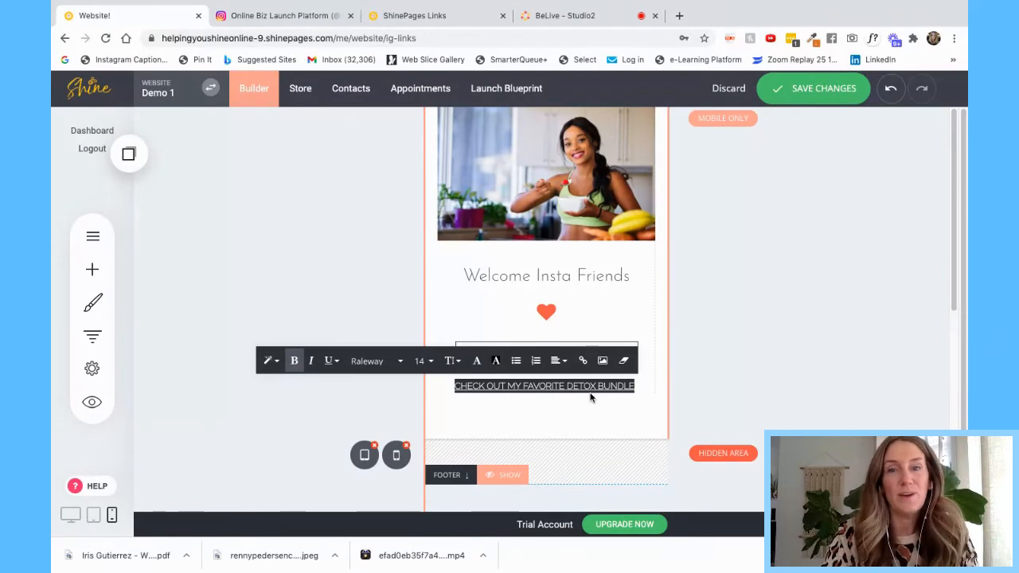
pyautogui.click(698, 290)
pyautogui.click(544, 356)
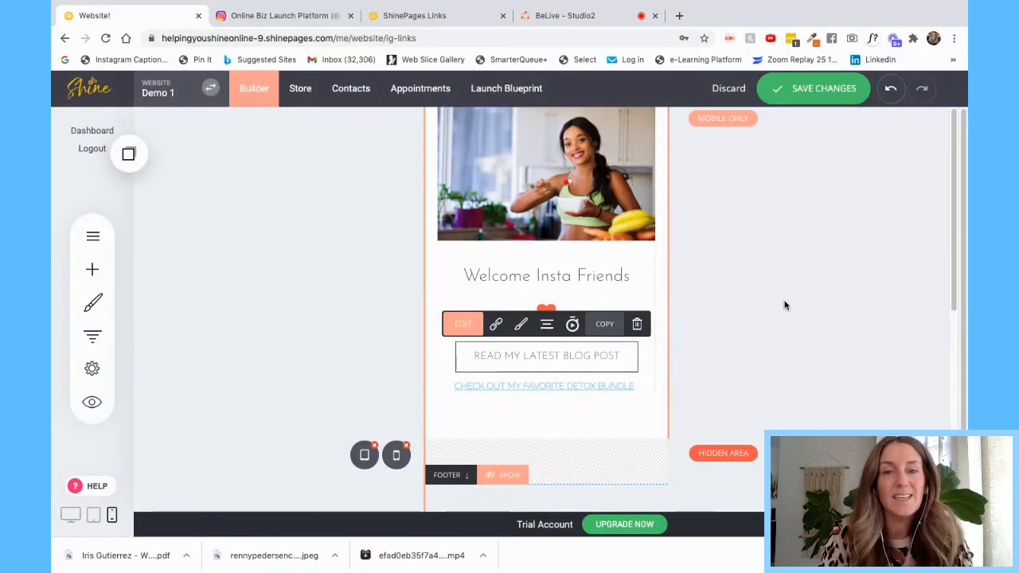
pyautogui.click(787, 305)
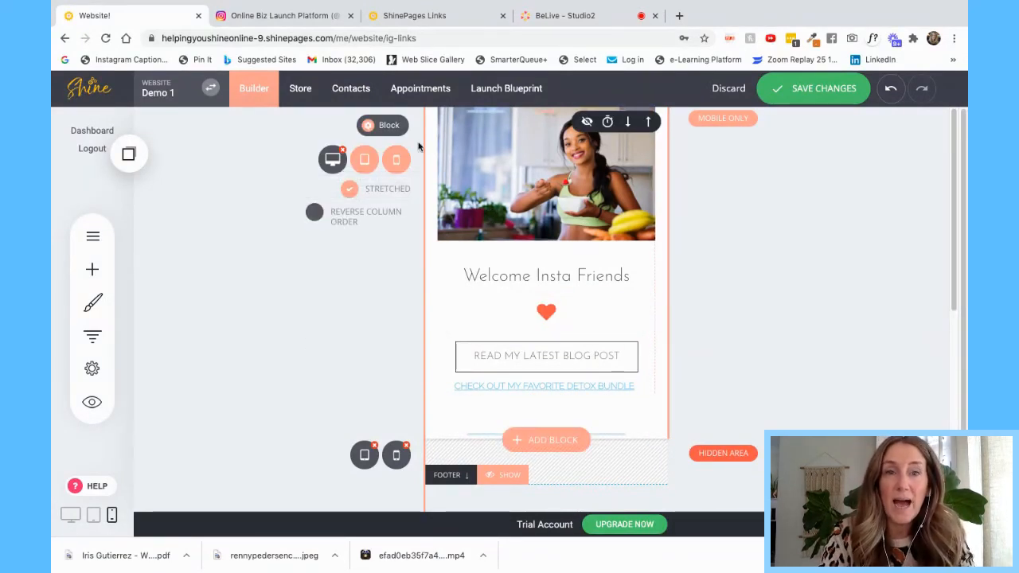
# - Give the block's container a linear blue-to-yellow gradient background at 27°, then close the settings
pyautogui.click(383, 125)
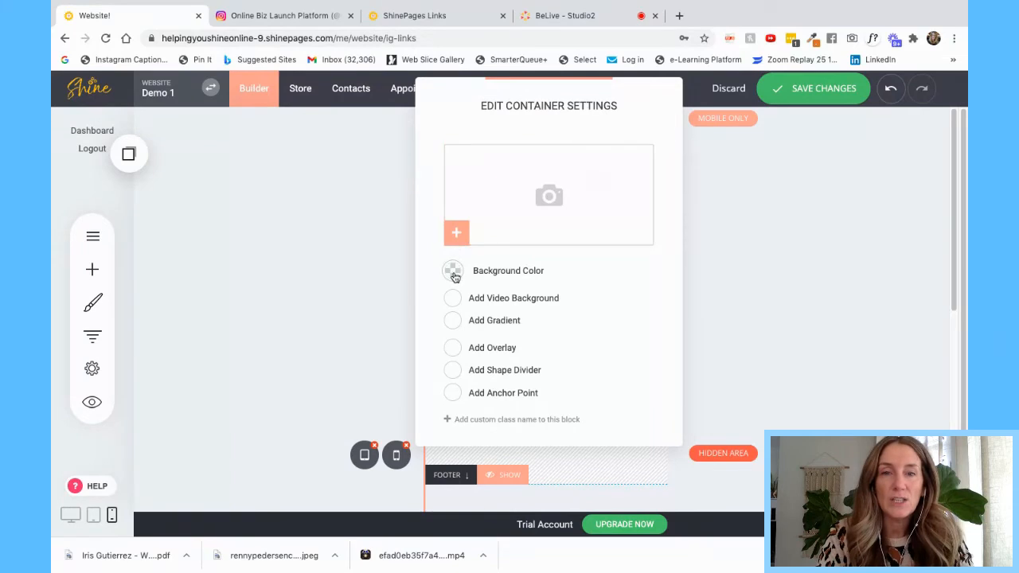
pyautogui.click(452, 322)
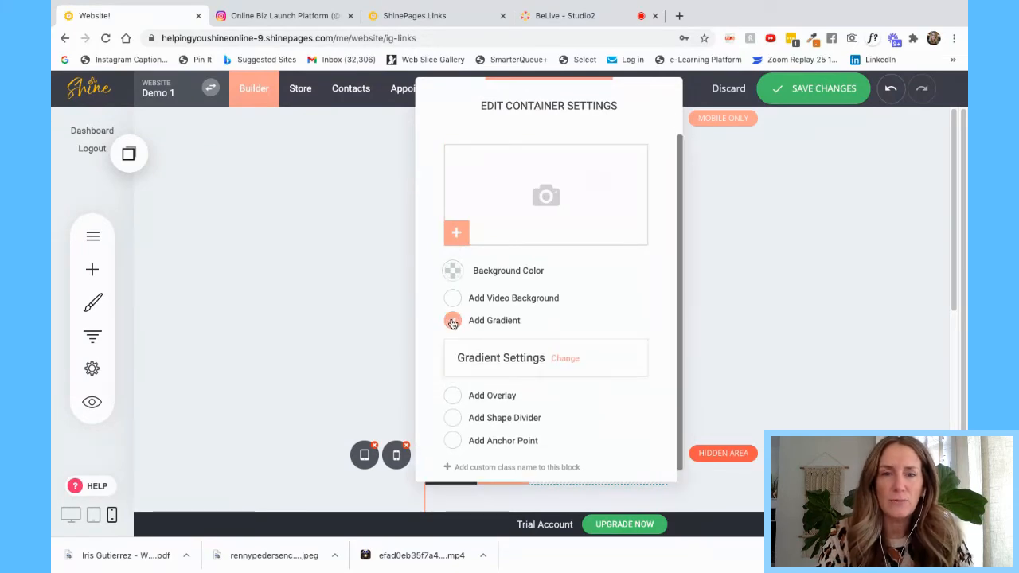
pyautogui.click(568, 362)
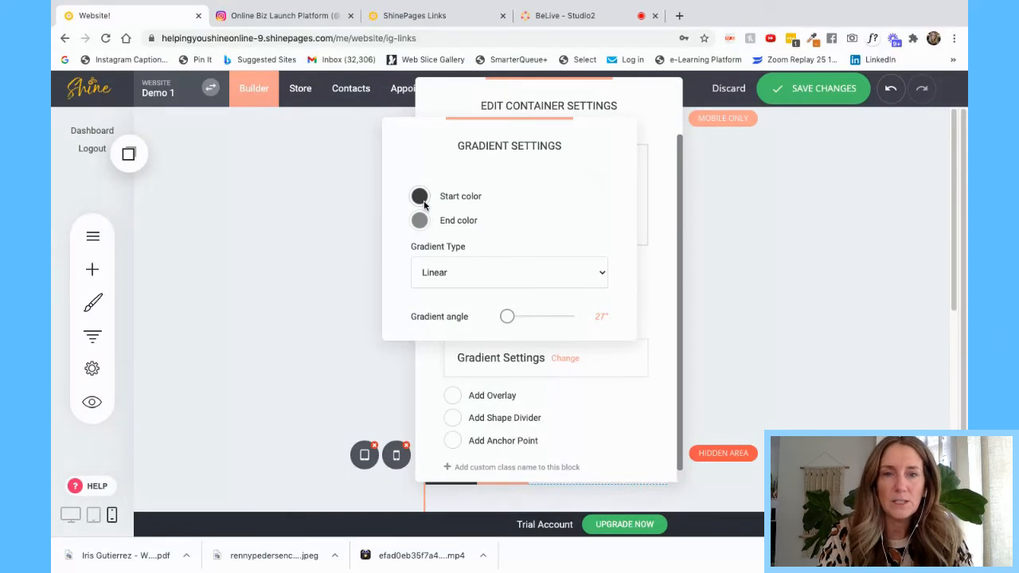
pyautogui.click(420, 221)
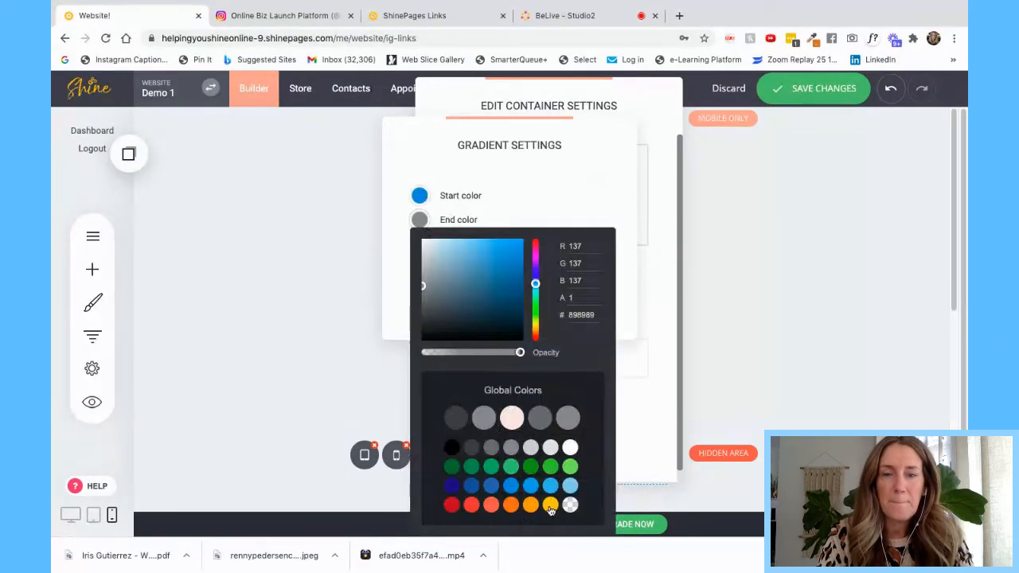
pyautogui.click(551, 506)
pyautogui.click(603, 176)
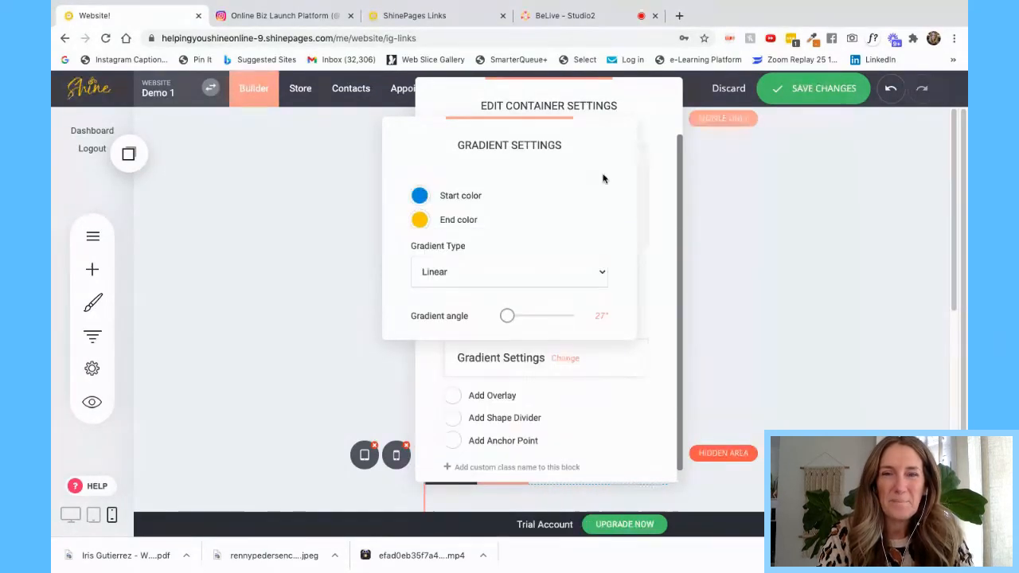
pyautogui.click(658, 296)
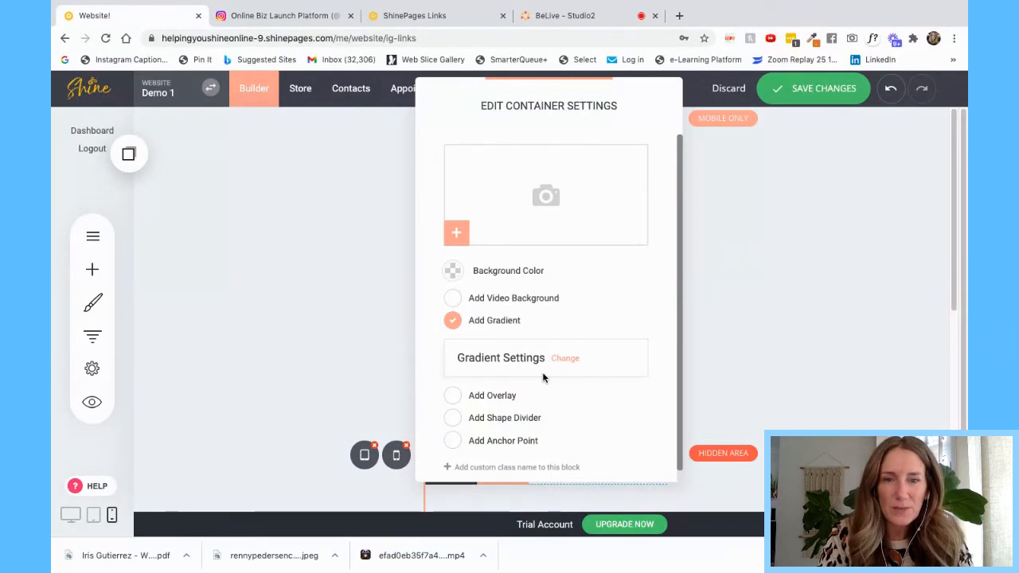
pyautogui.click(811, 259)
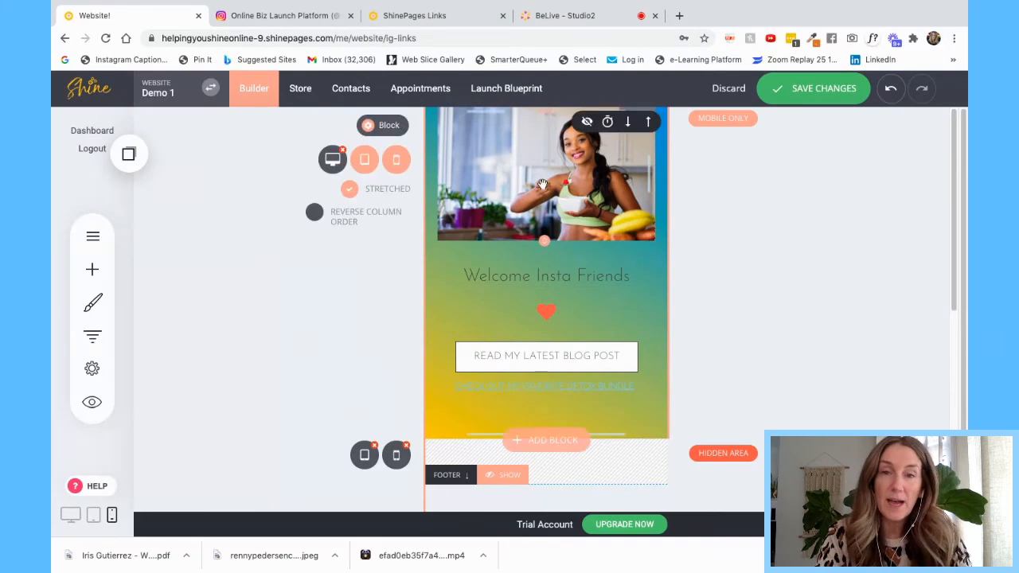
# - Browse the Add Widget list, select the image block, and try switching to Desktop View
pyautogui.click(86, 267)
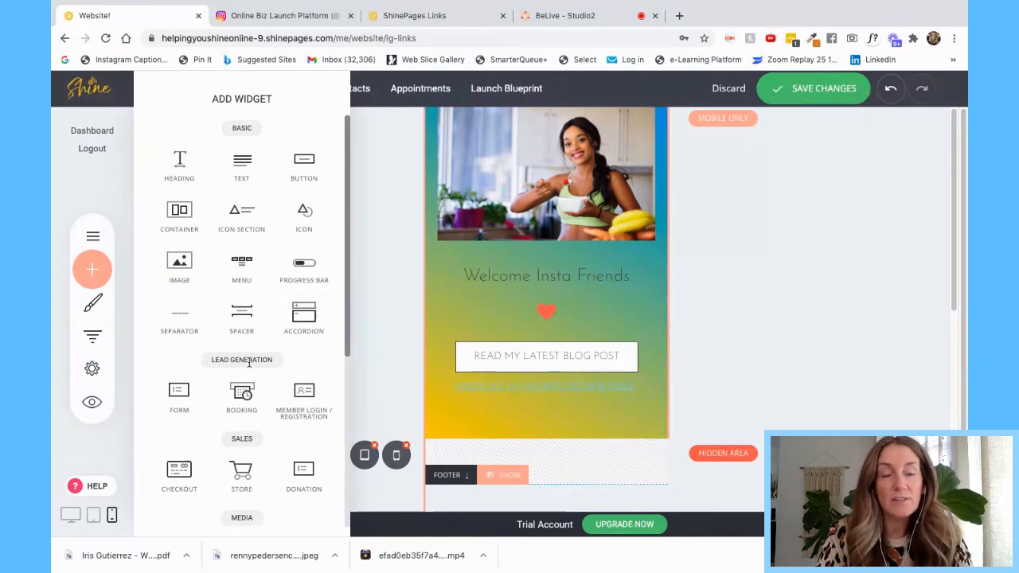
pyautogui.scroll(-4, 250, 365)
pyautogui.scroll(4, 249, 364)
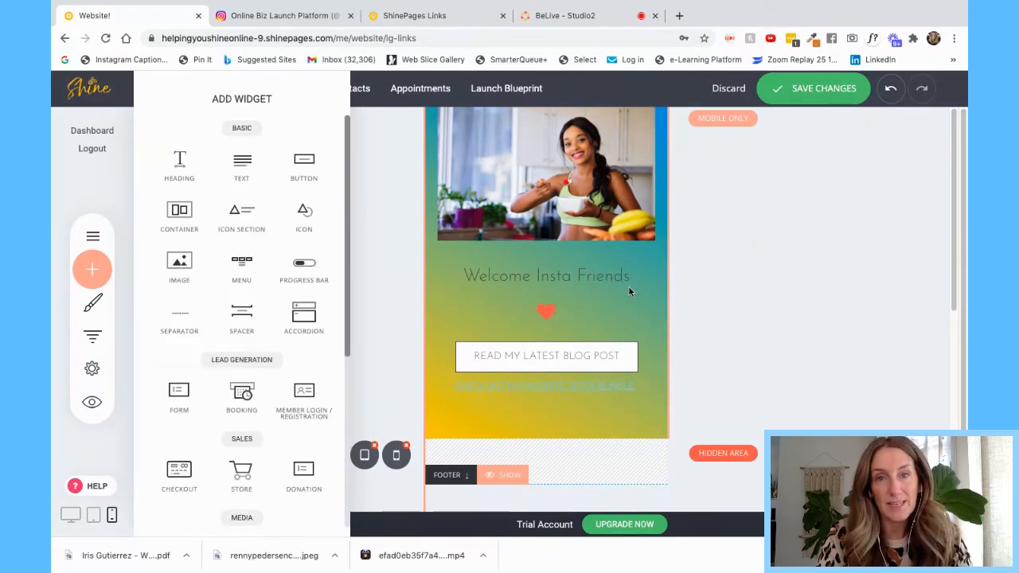
pyautogui.click(774, 272)
pyautogui.click(583, 185)
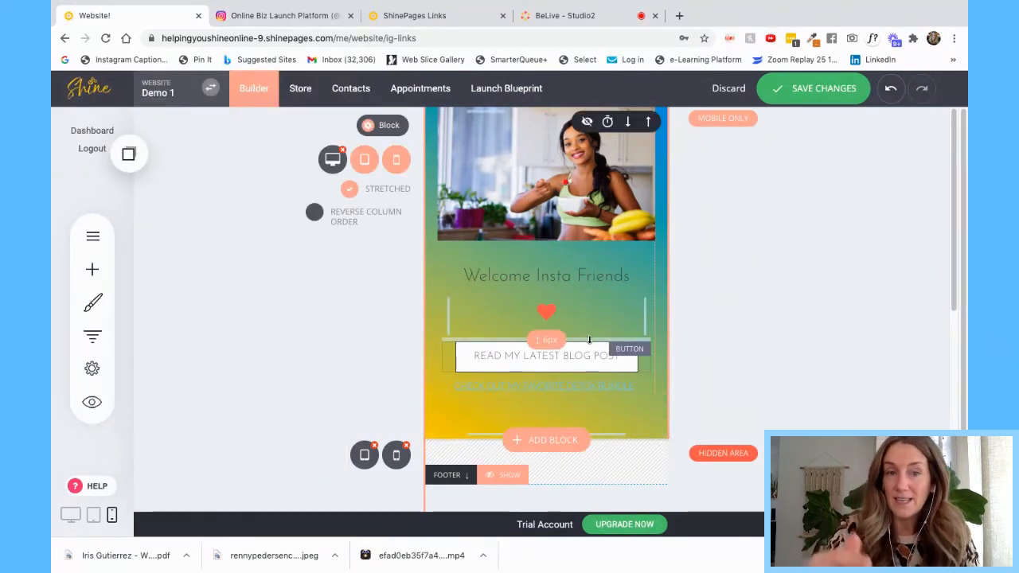
pyautogui.click(71, 515)
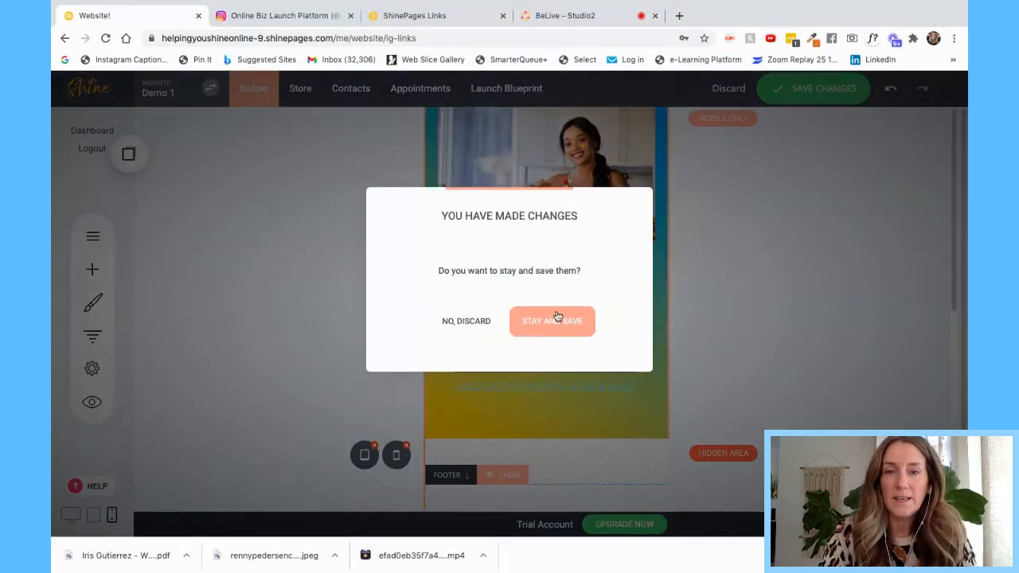
# - Choose Stay and Save, save the page, and switch to the desktop layout
pyautogui.click(557, 318)
pyautogui.click(825, 96)
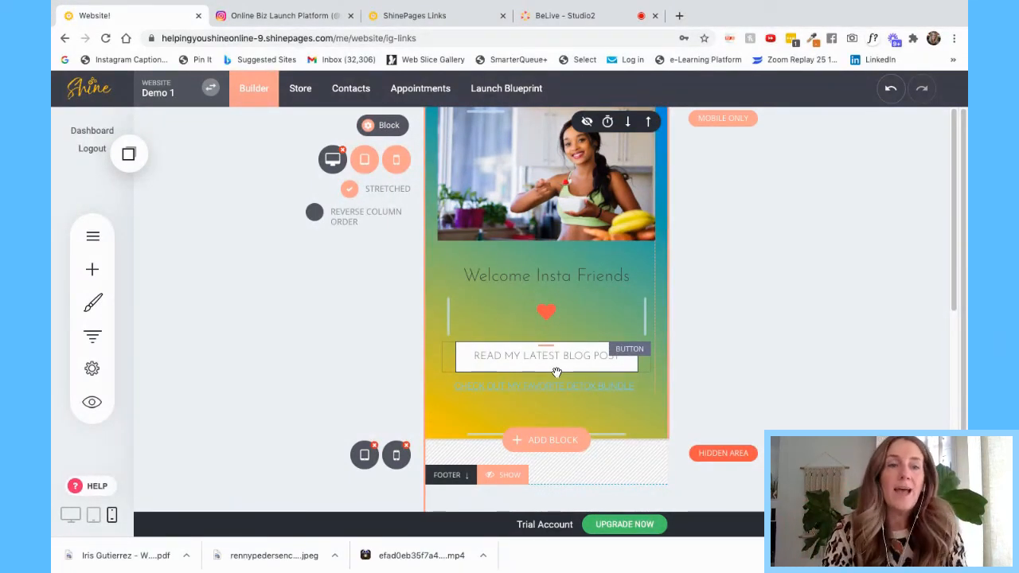
pyautogui.click(70, 515)
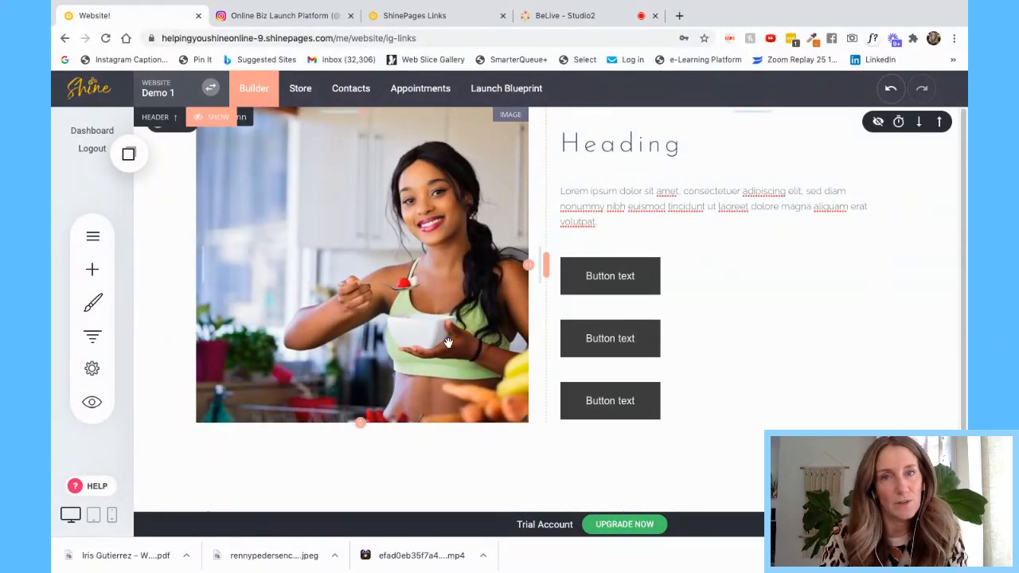
# - Try the tablet layout, then return to the mobile layout preview
pyautogui.click(93, 517)
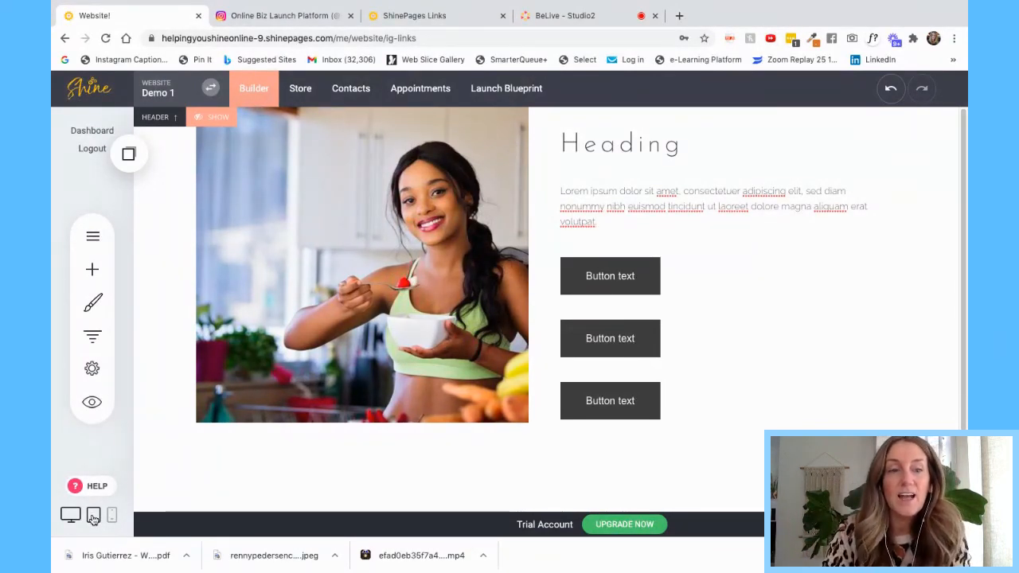
pyautogui.click(112, 517)
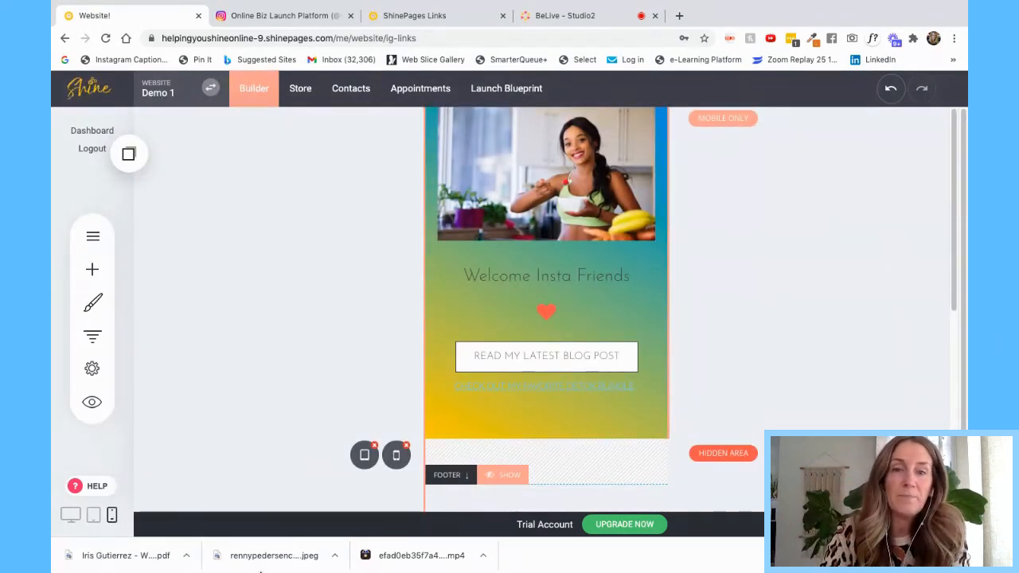
# - Copy the READ MY LATEST BLOG POST button and place two copies below it
pyautogui.click(530, 355)
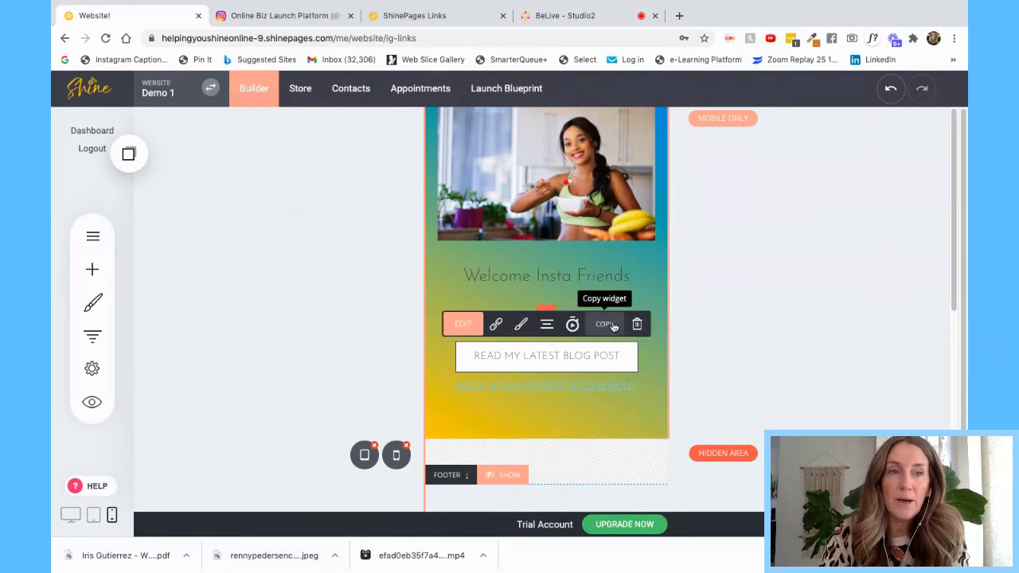
pyautogui.click(605, 324)
pyautogui.click(128, 153)
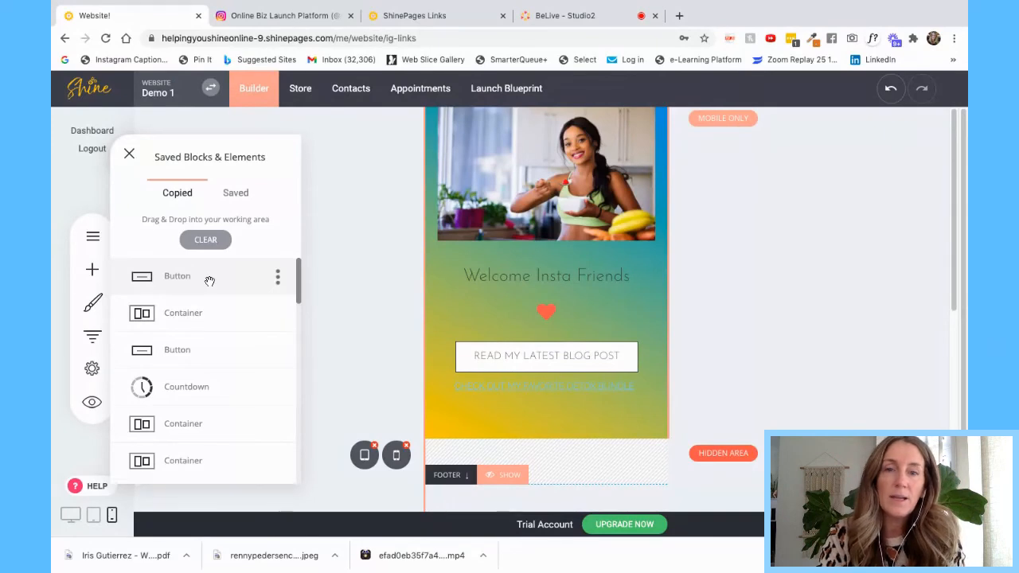
pyautogui.moveTo(210, 281); pyautogui.dragTo(512, 360)
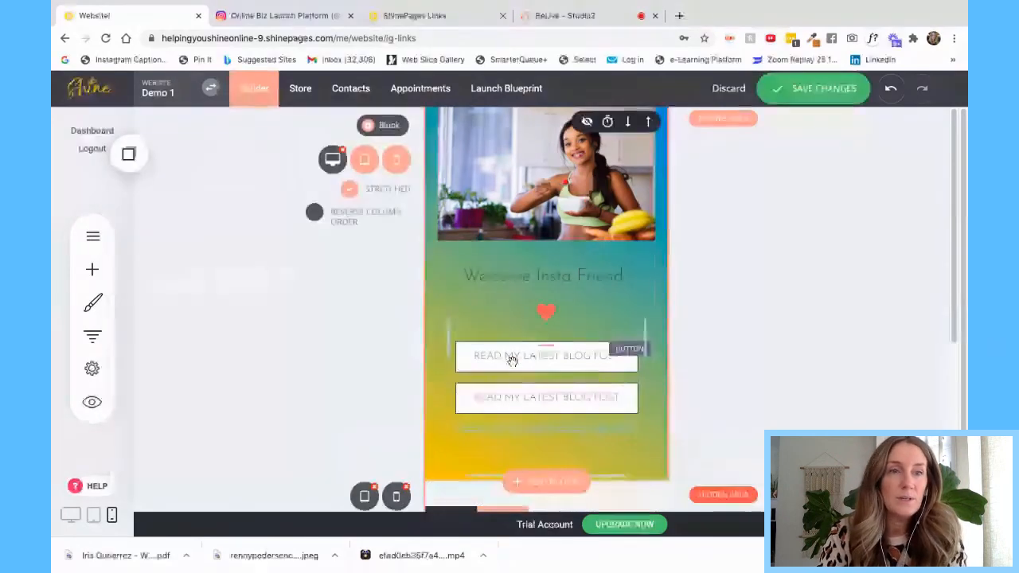
pyautogui.click(128, 154)
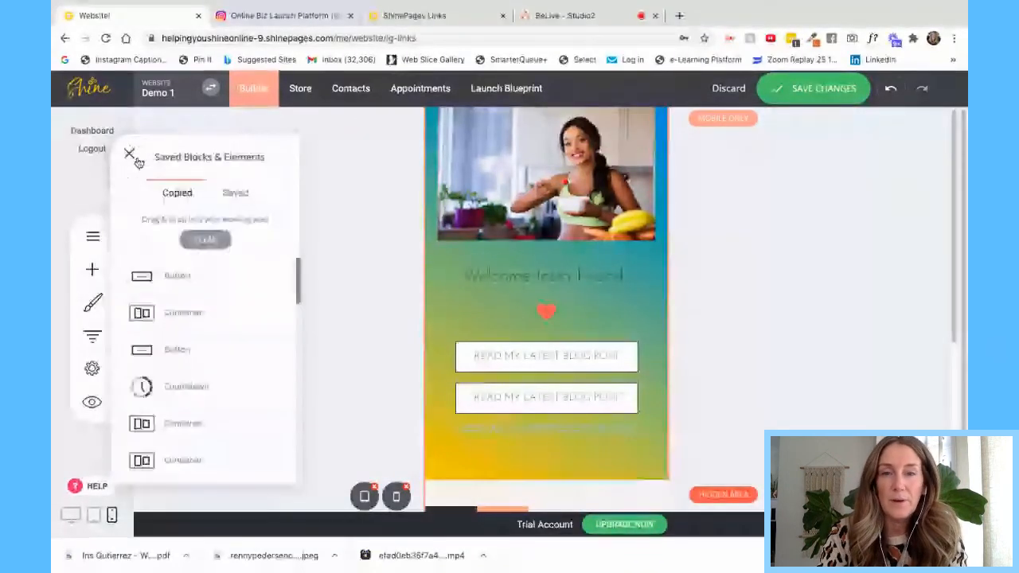
pyautogui.moveTo(191, 274); pyautogui.dragTo(532, 328)
# - Relabel the top button 'GET 20% OFF MY FAVORITES', leaving its link unchanged, then switch to BeLive
pyautogui.click(508, 356)
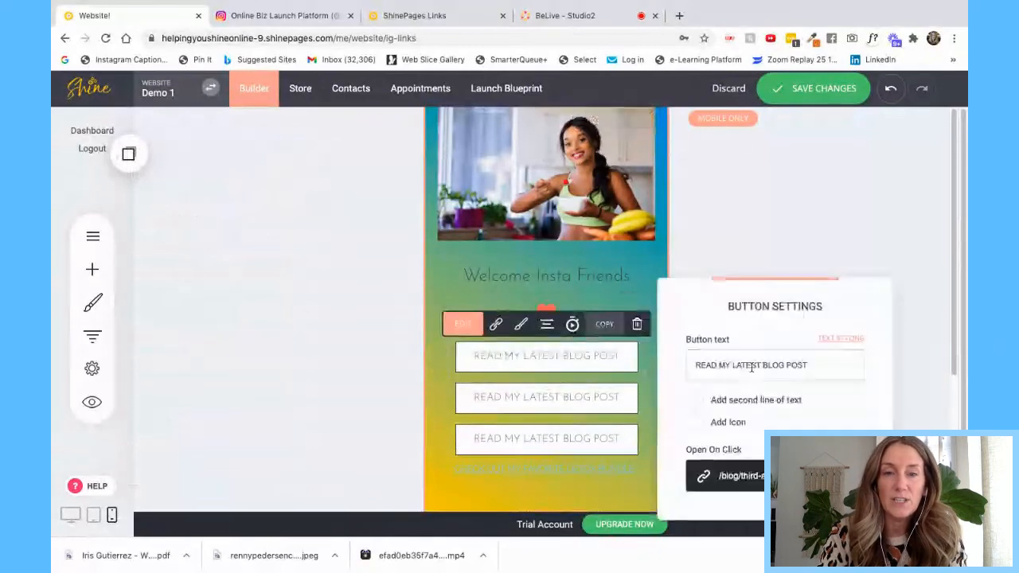
pyautogui.moveTo(815, 364); pyautogui.dragTo(691, 363)
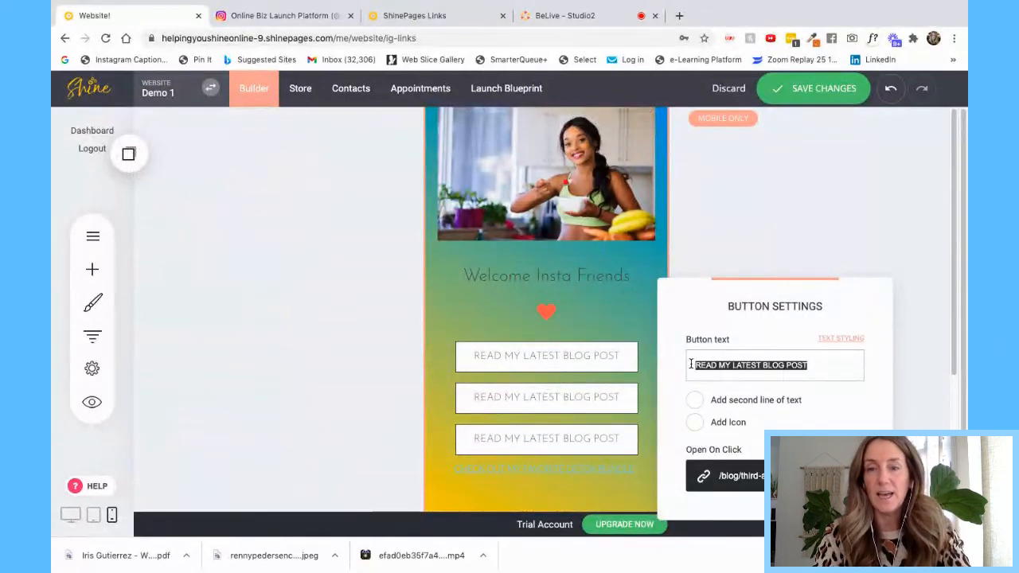
pyautogui.write('GET 20% ')
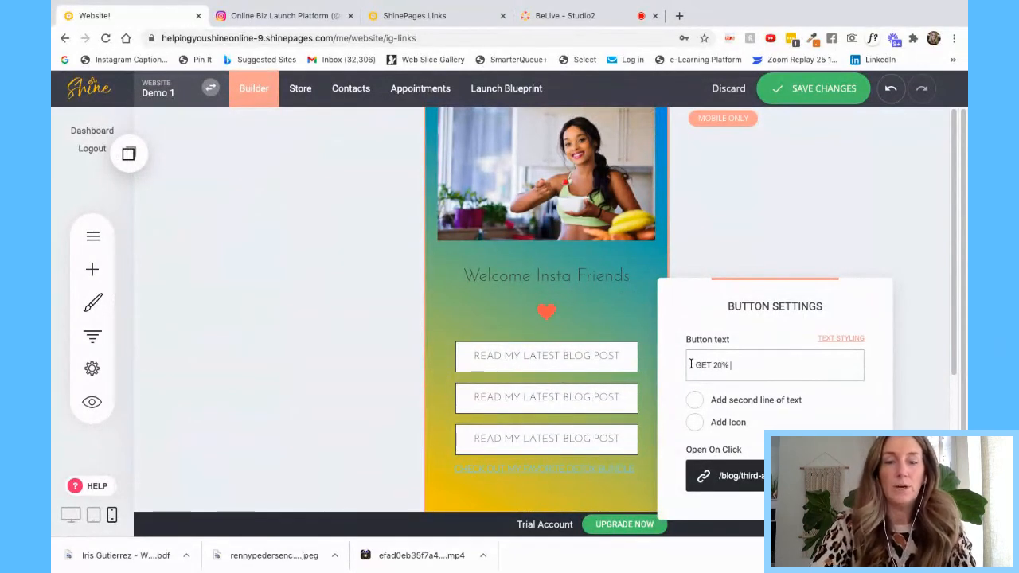
pyautogui.write('OFF MY FAVORITES')
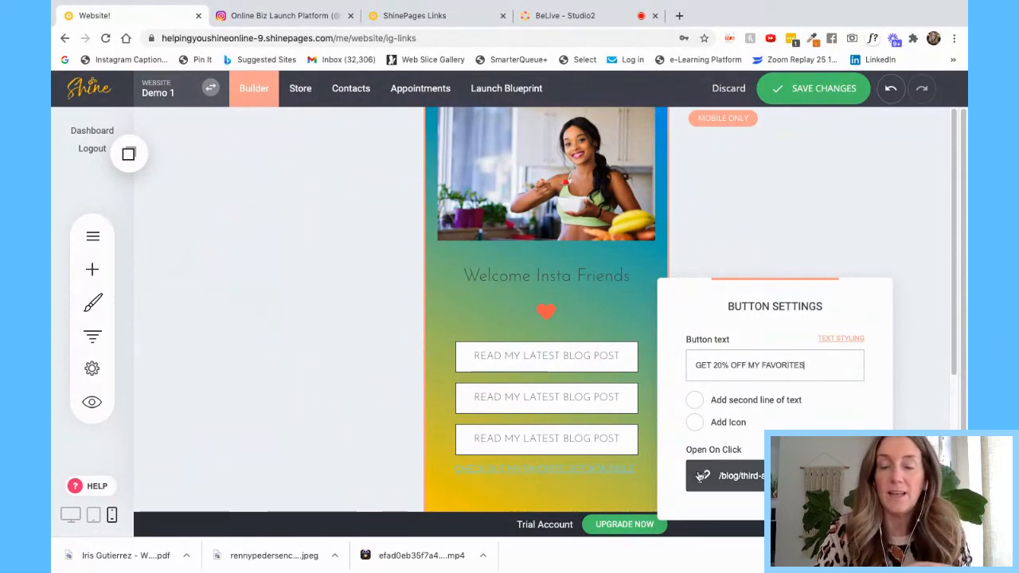
pyautogui.click(703, 476)
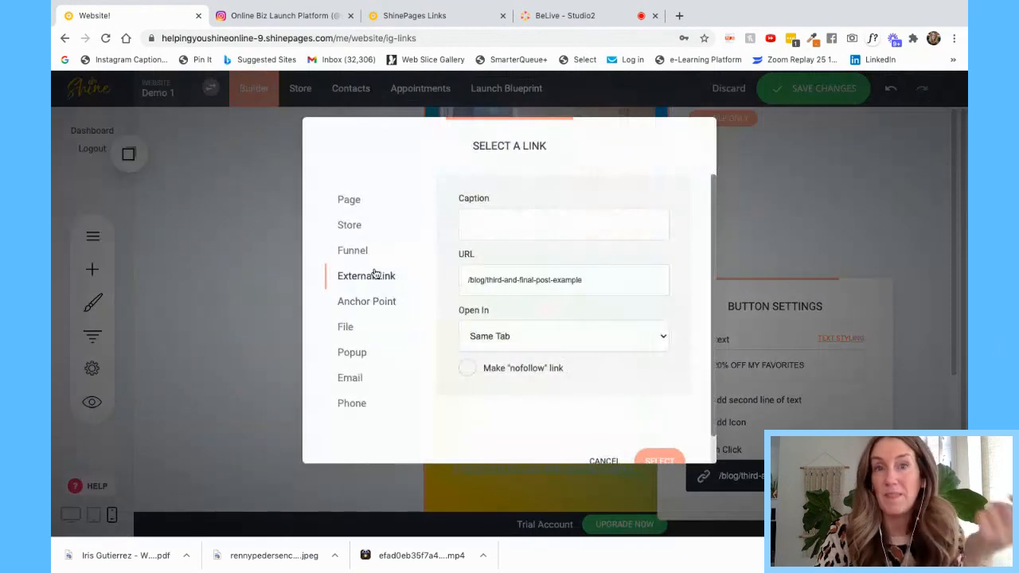
pyautogui.click(347, 224)
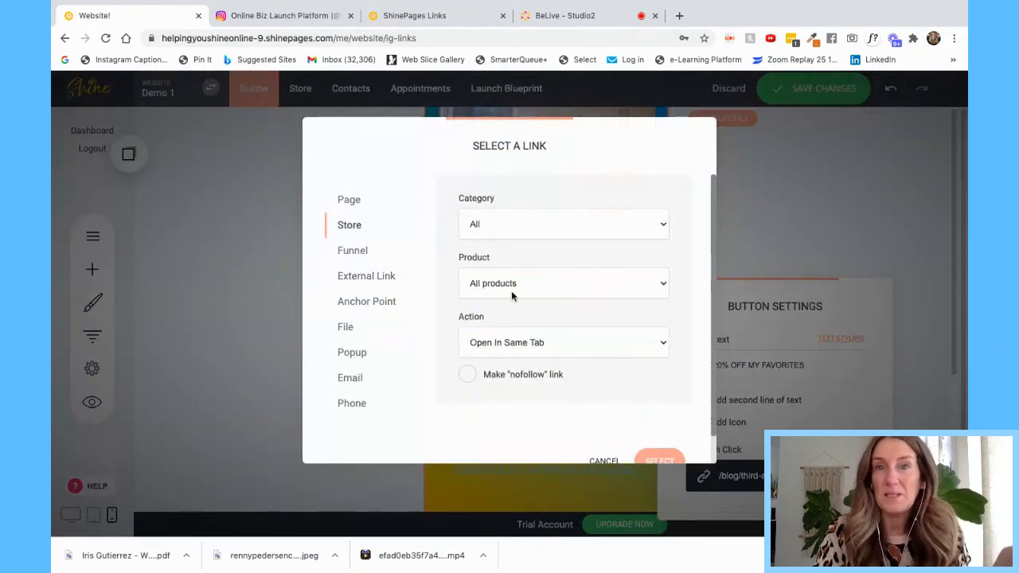
pyautogui.click(354, 301)
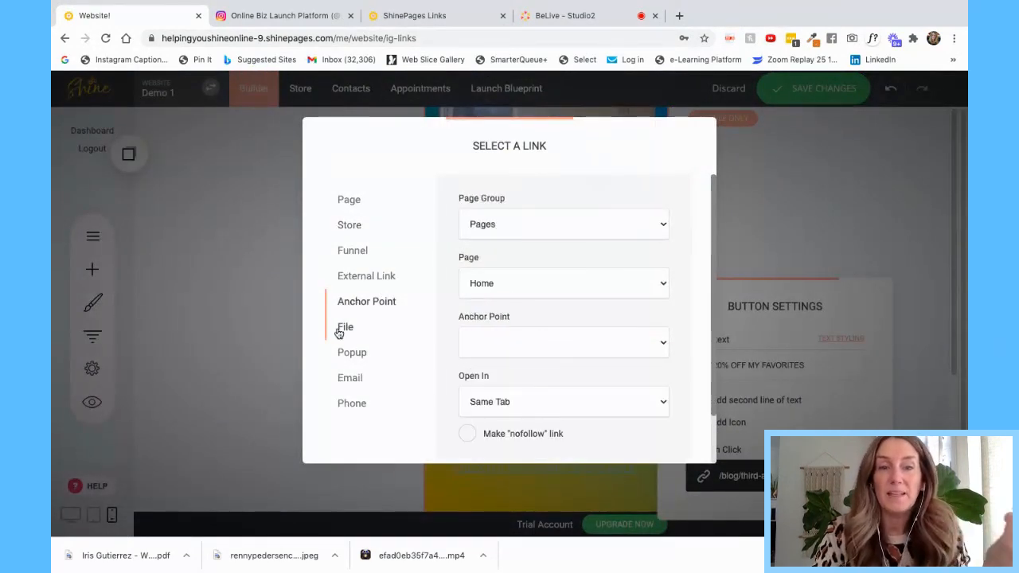
pyautogui.click(342, 330)
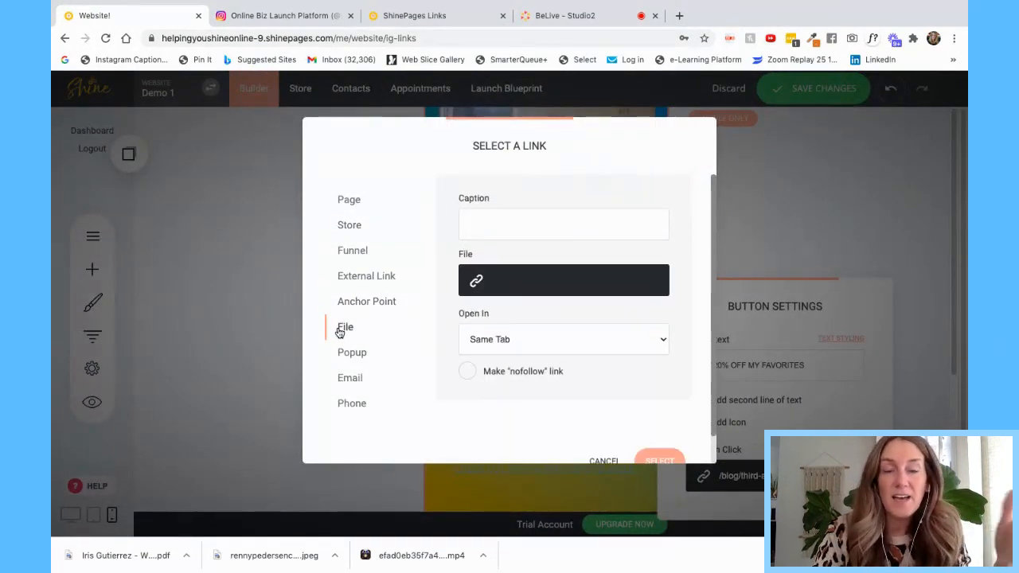
pyautogui.click(353, 251)
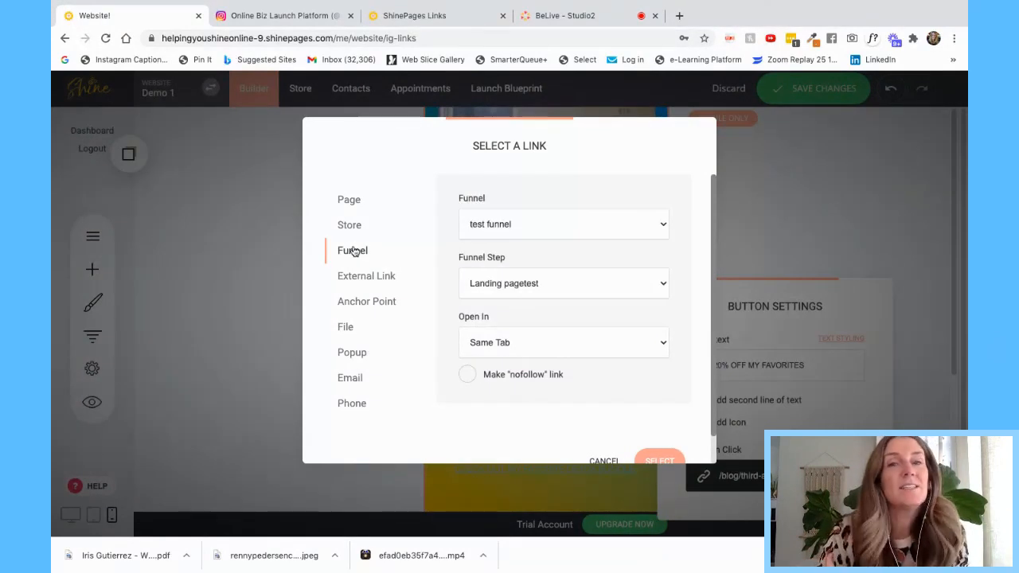
pyautogui.click(605, 462)
pyautogui.click(767, 249)
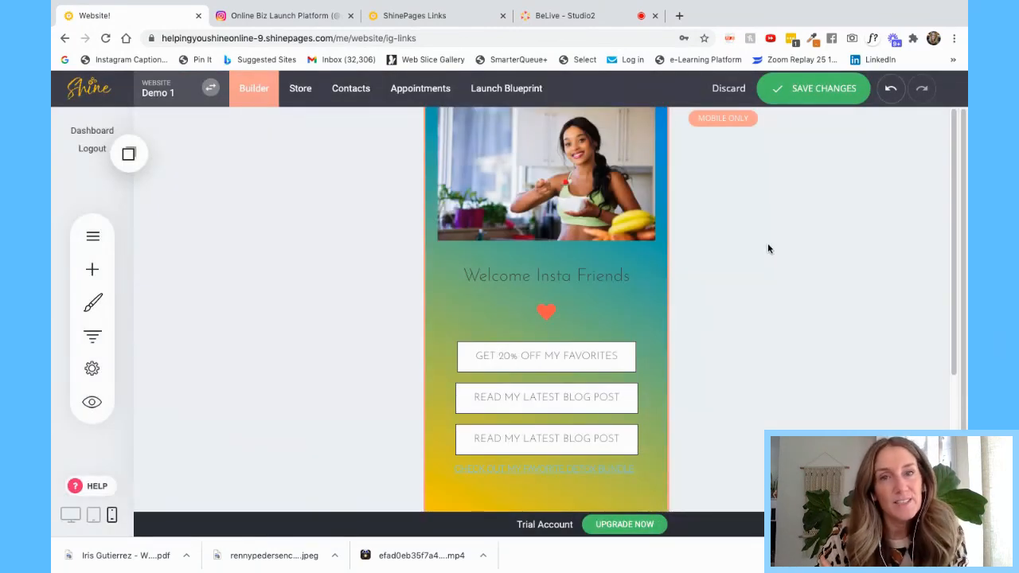
pyautogui.click(588, 18)
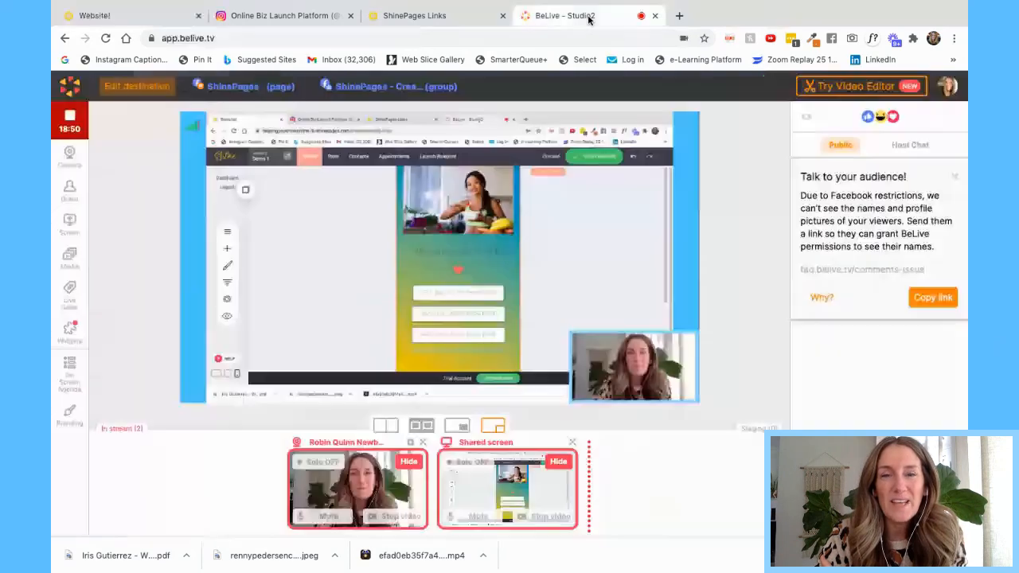